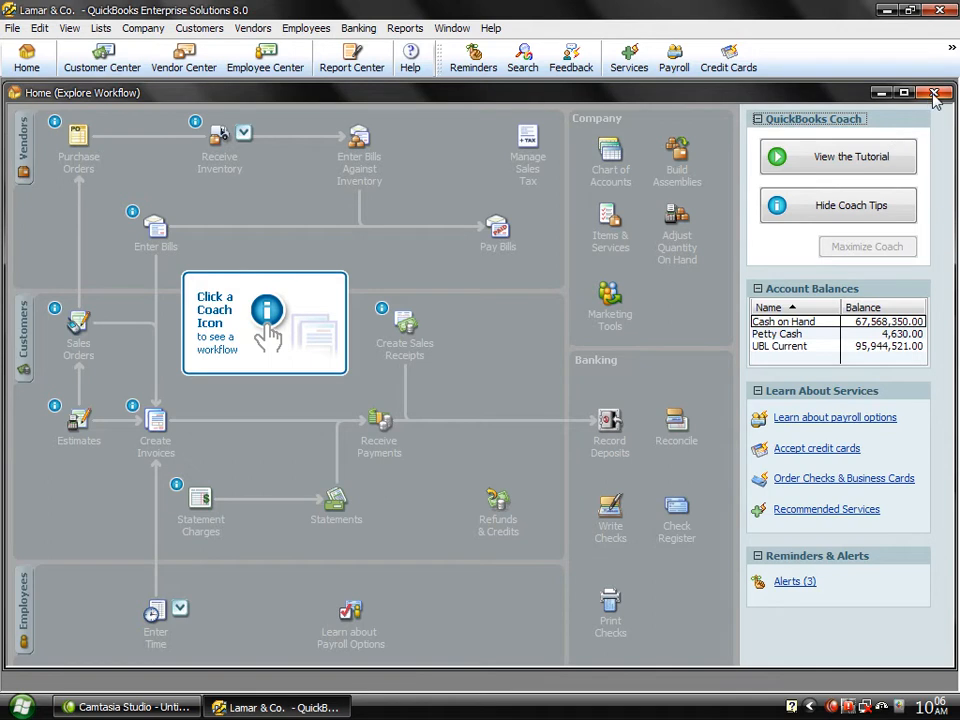
- Close the home workflow window and start a new purchase order for vendor Amin & Co
left_click(935, 93)
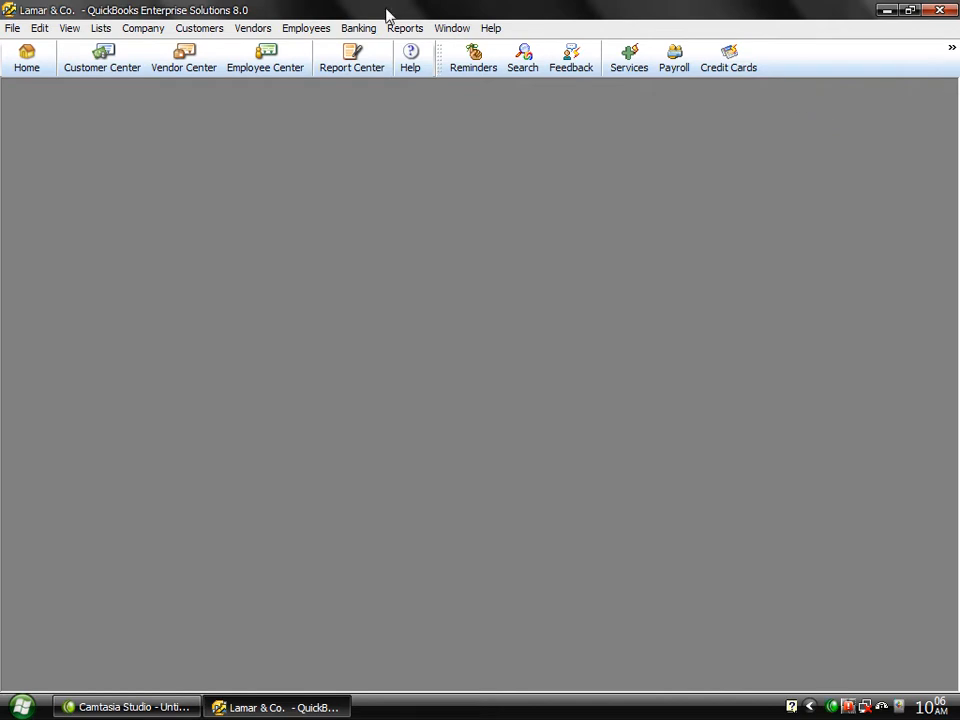
left_click(250, 32)
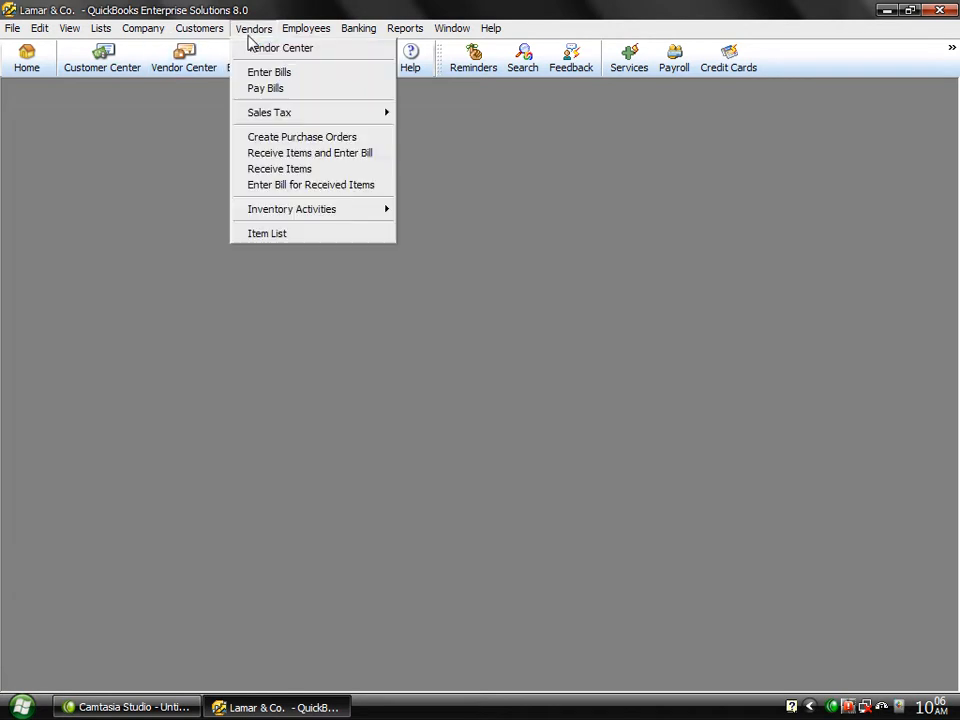
left_click(285, 140)
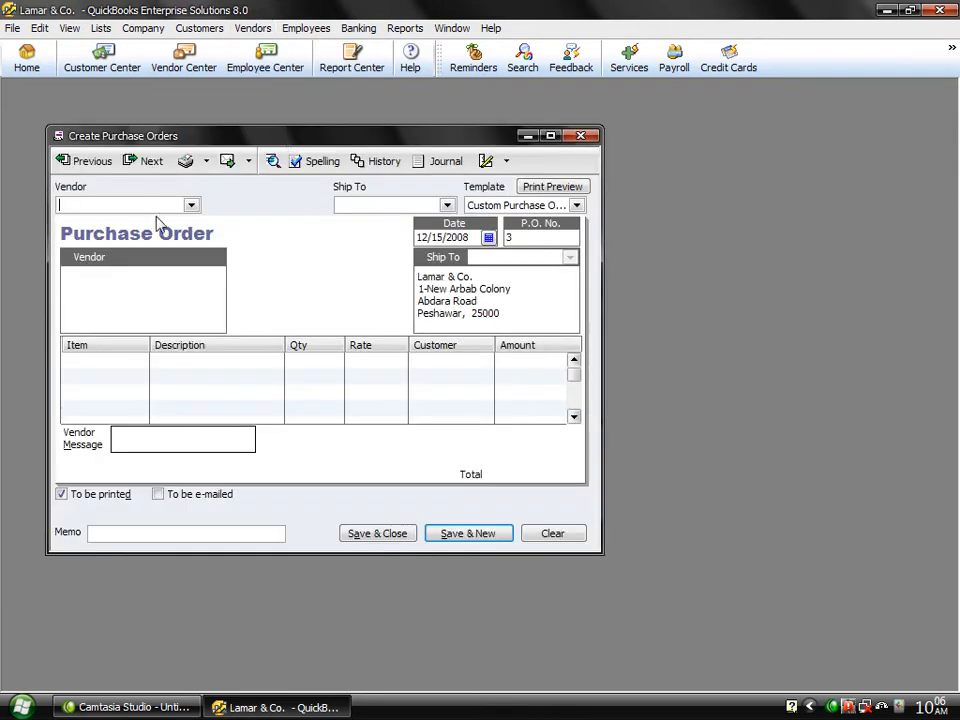
left_click(194, 207)
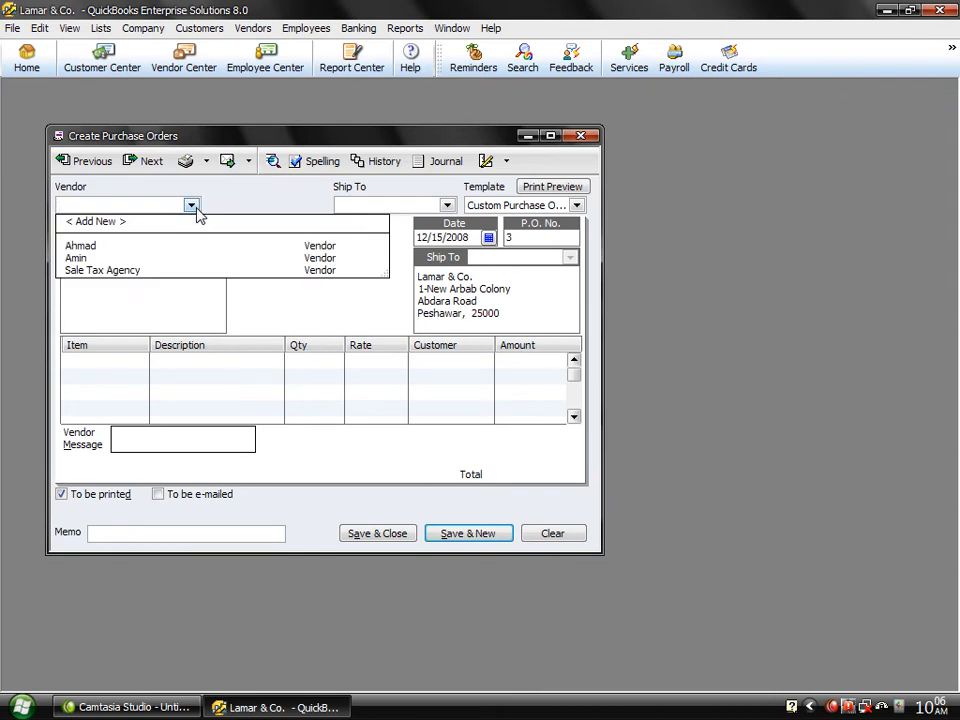
left_click(83, 258)
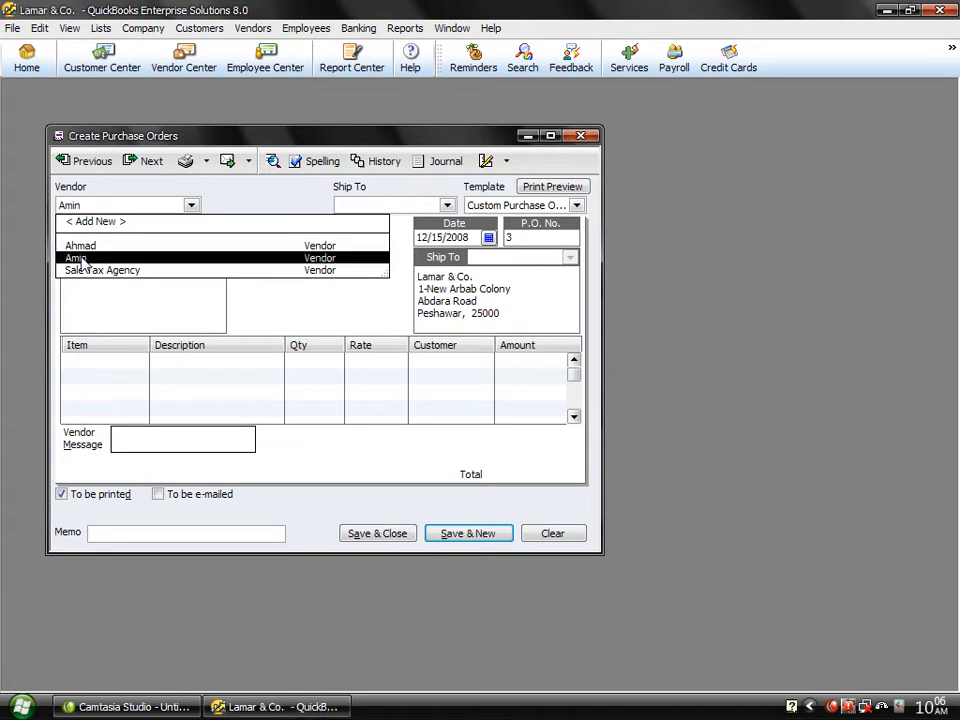
- Order 12 units of the CPU item and save the purchase order, ignoring all flagged spellings
left_click(145, 362)
left_click(141, 362)
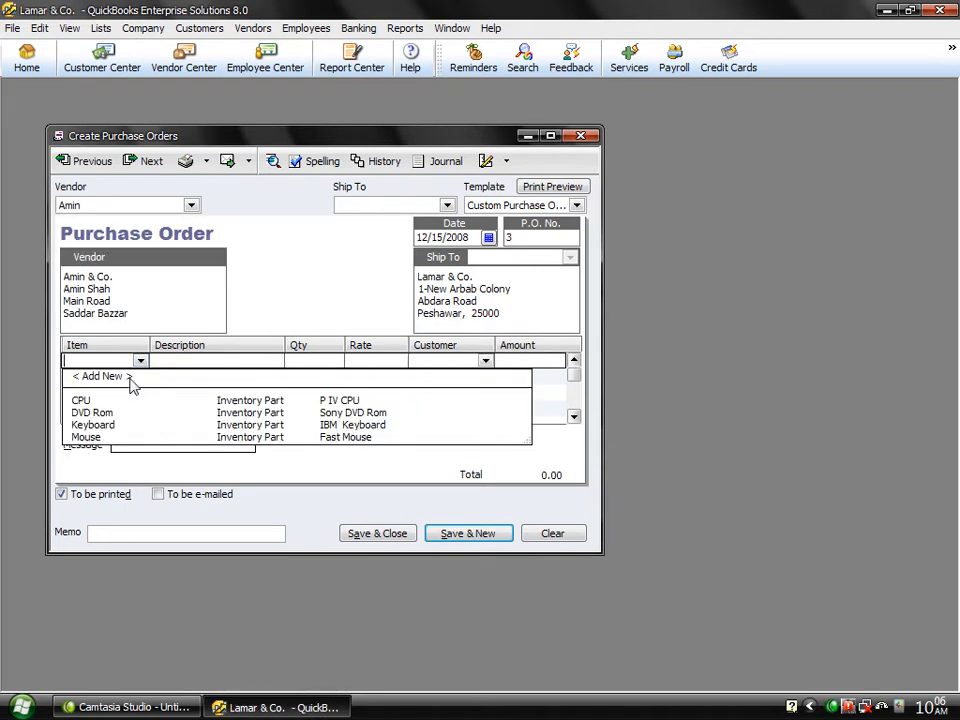
left_click(98, 400)
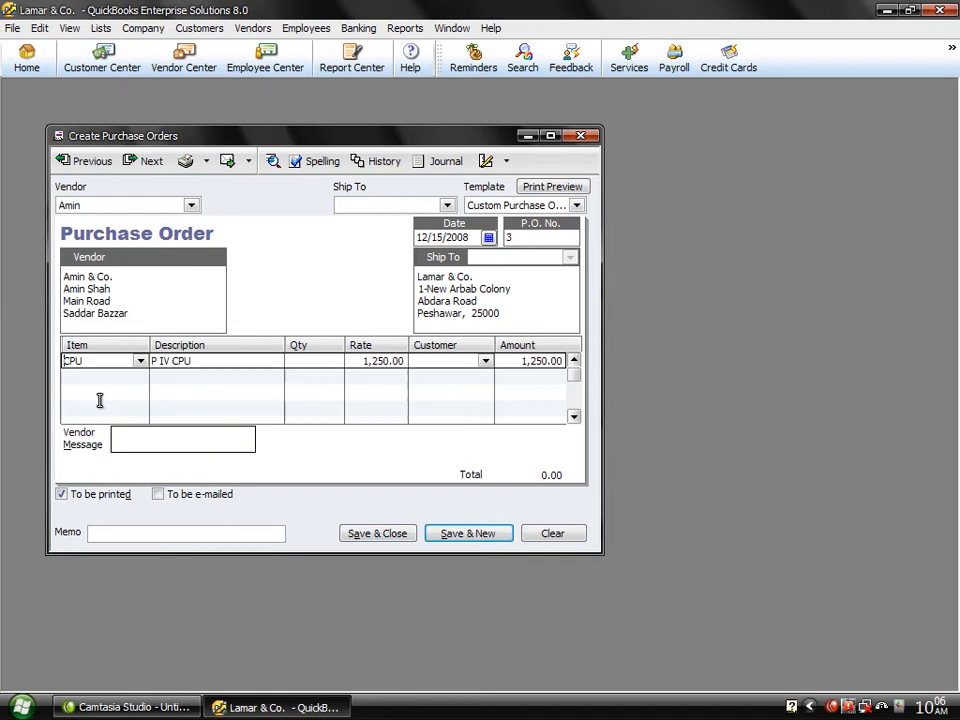
left_click(292, 360)
type("12")
key("Tab")
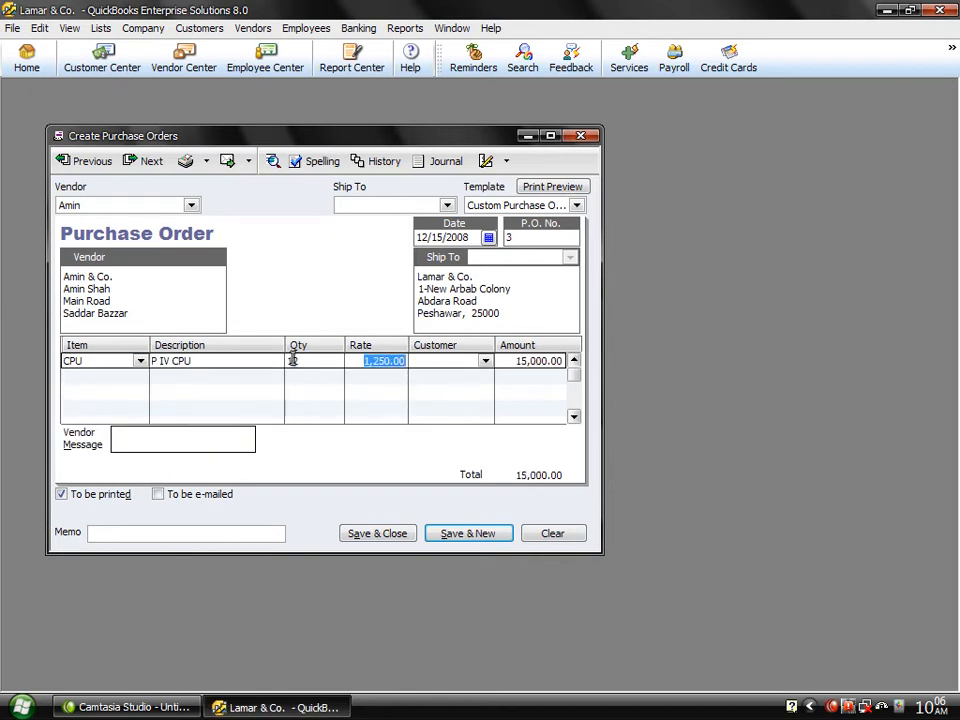
left_click(372, 535)
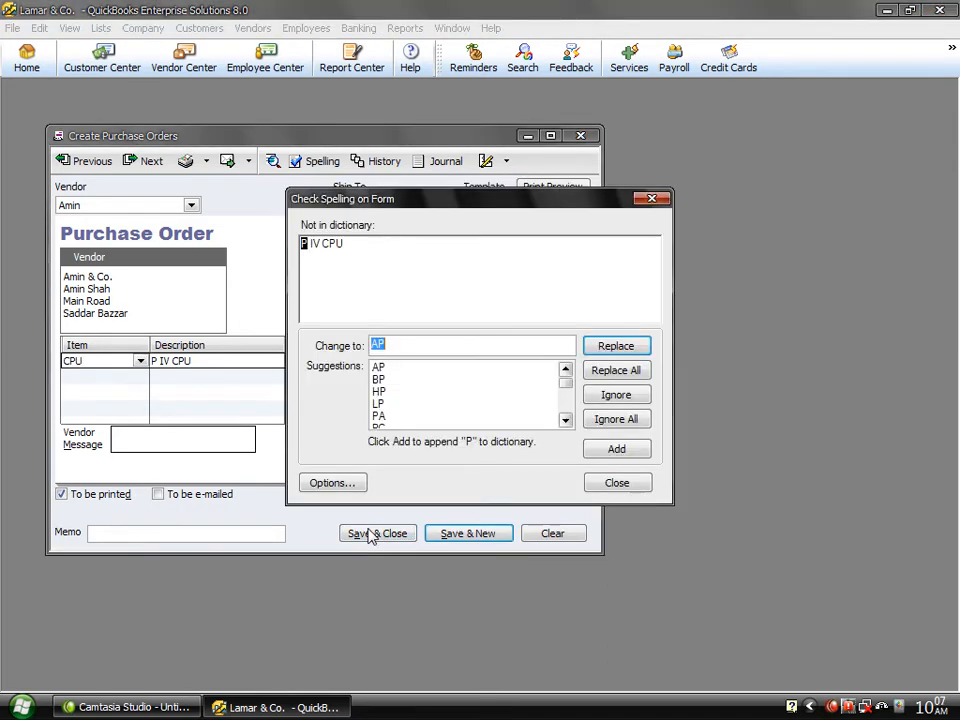
left_click(613, 421)
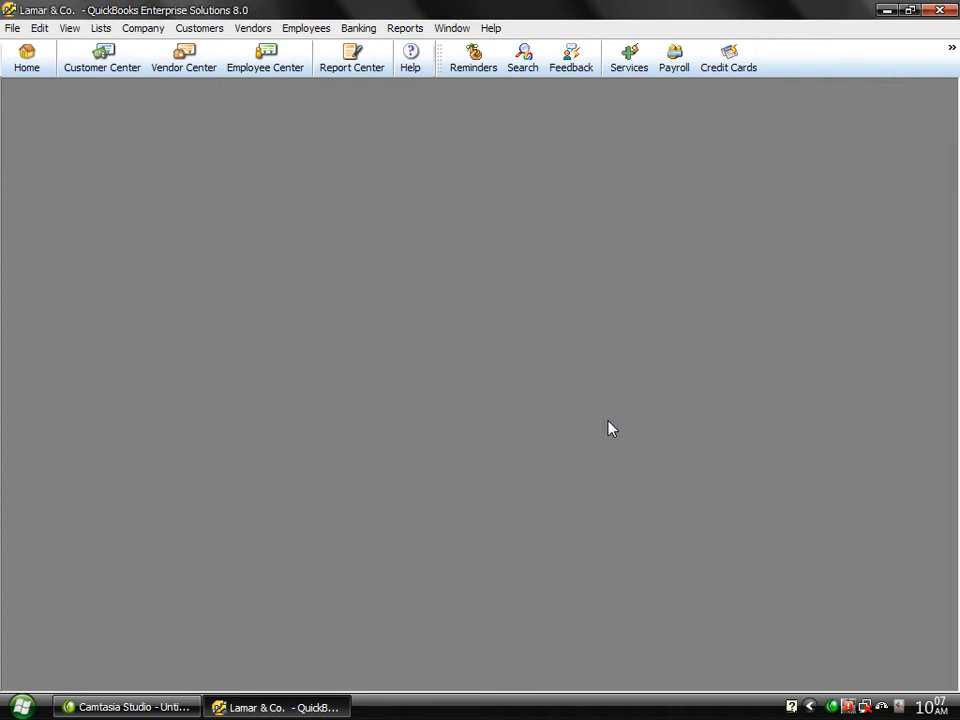
- Start an item receipt without a bill for vendor Amin & Co
left_click(250, 29)
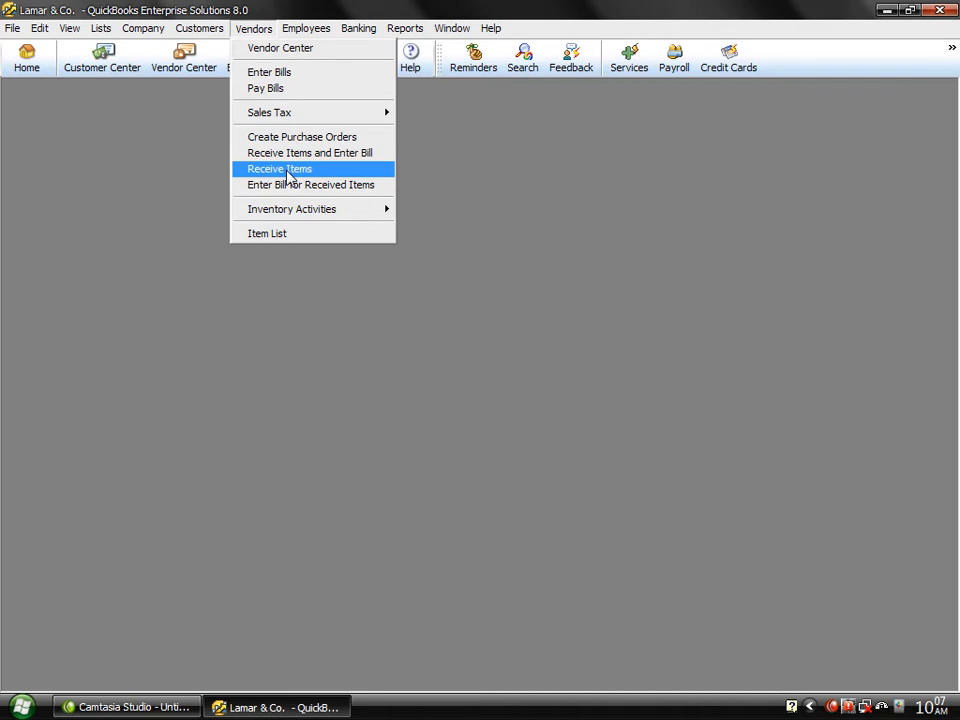
left_click(288, 170)
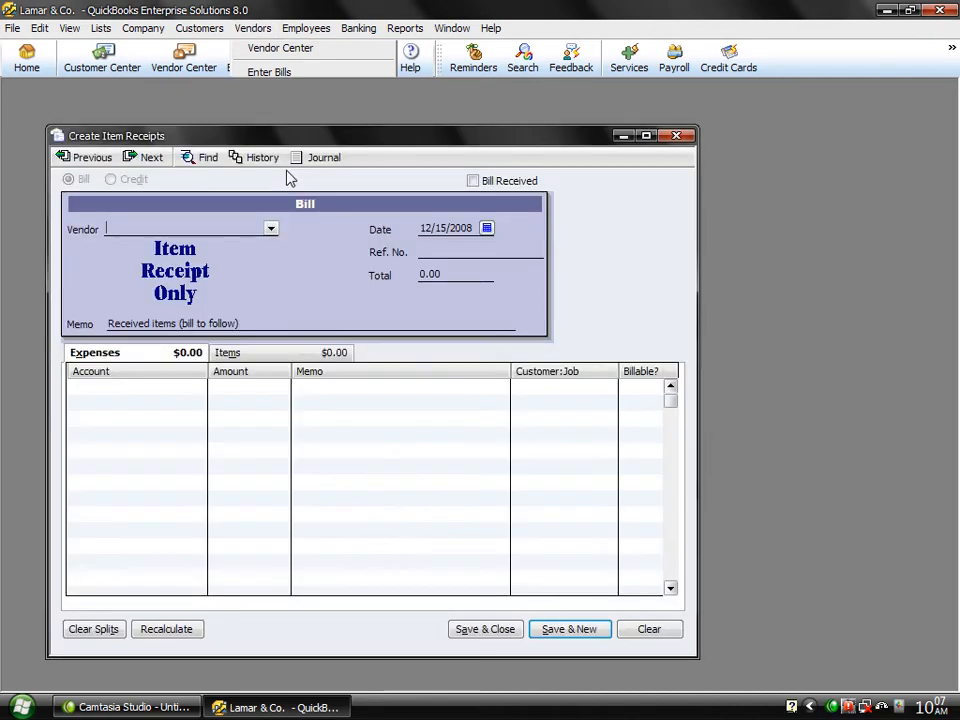
left_click(270, 230)
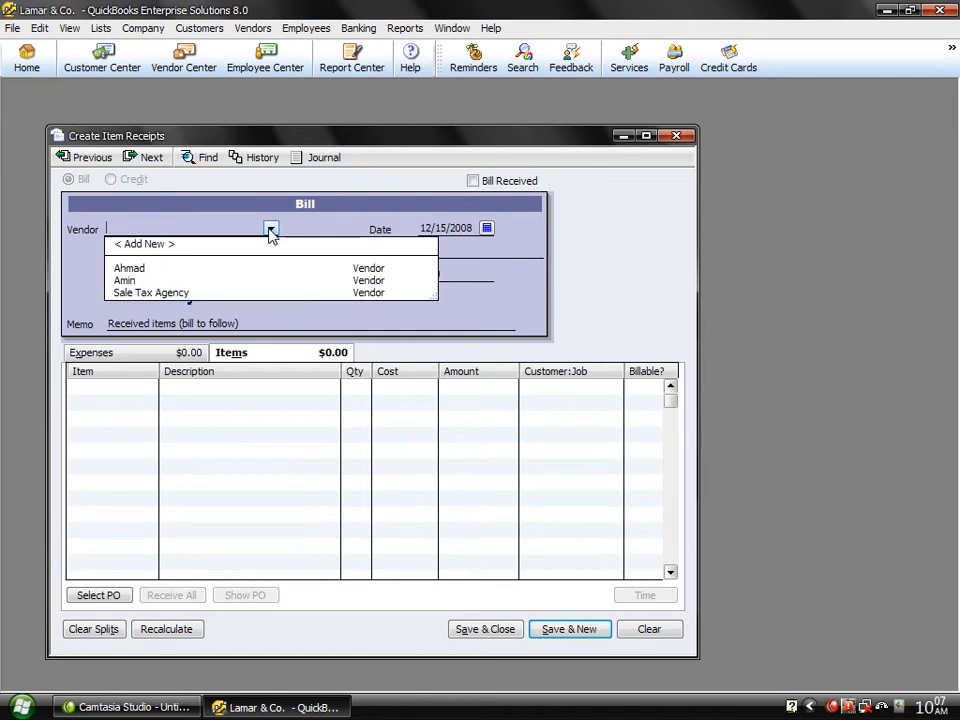
left_click(139, 282)
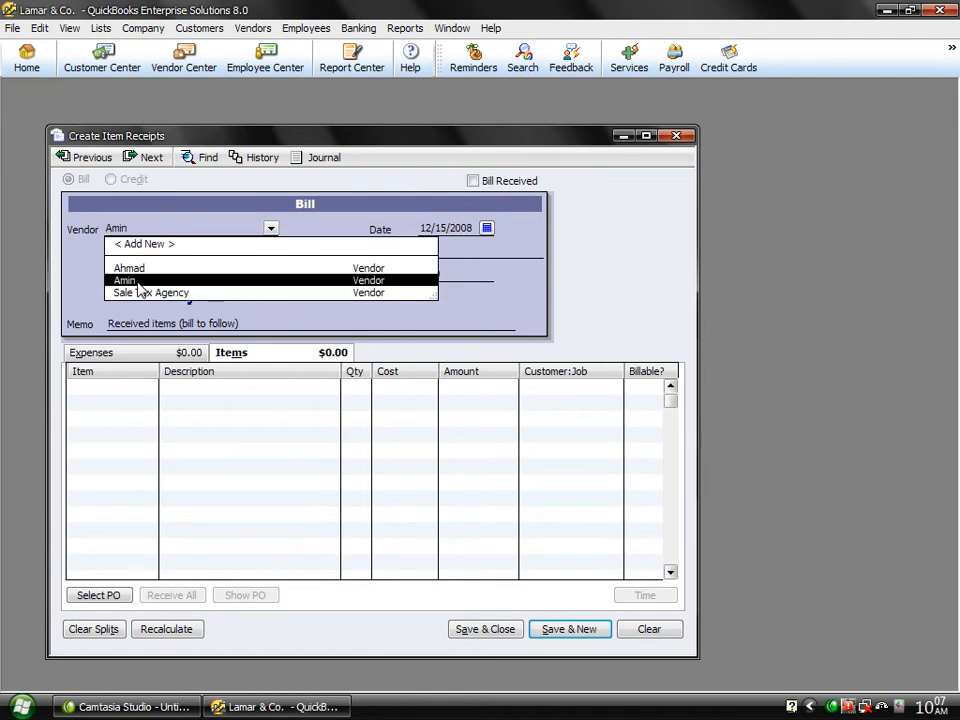
left_click(139, 283)
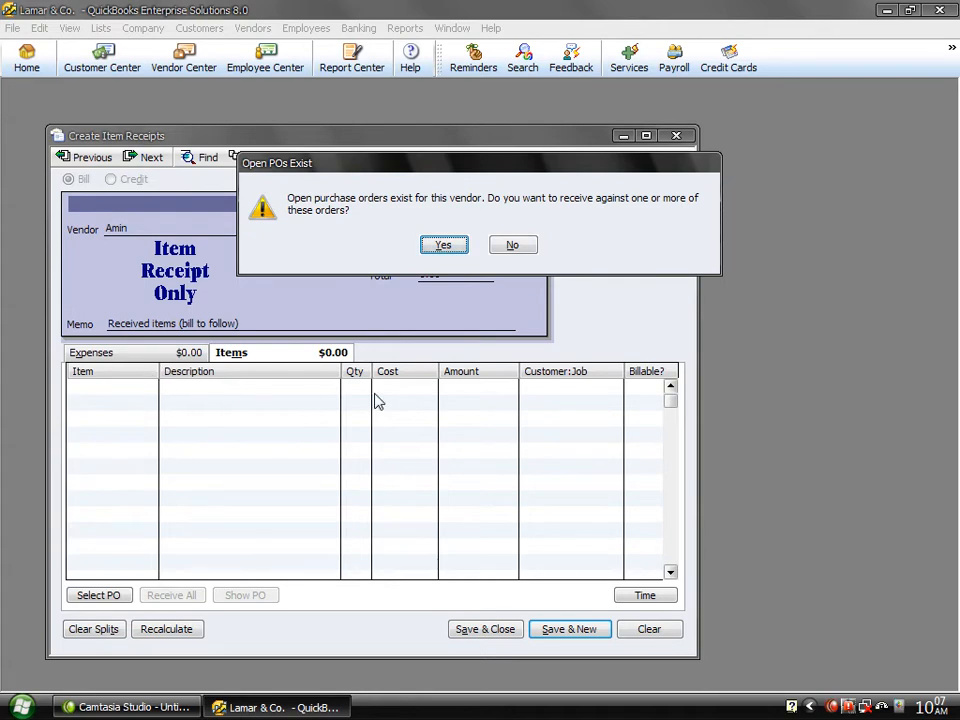
- Receive the items against the open purchase order dated 12/15/2008 and save the item receipt
left_click(444, 247)
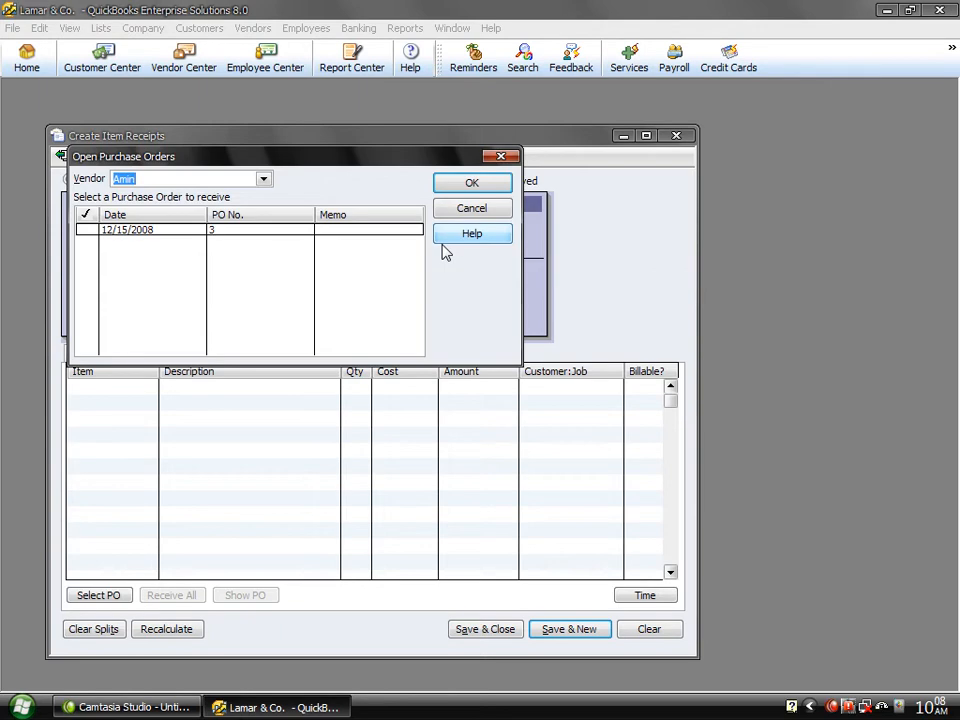
left_click(228, 233)
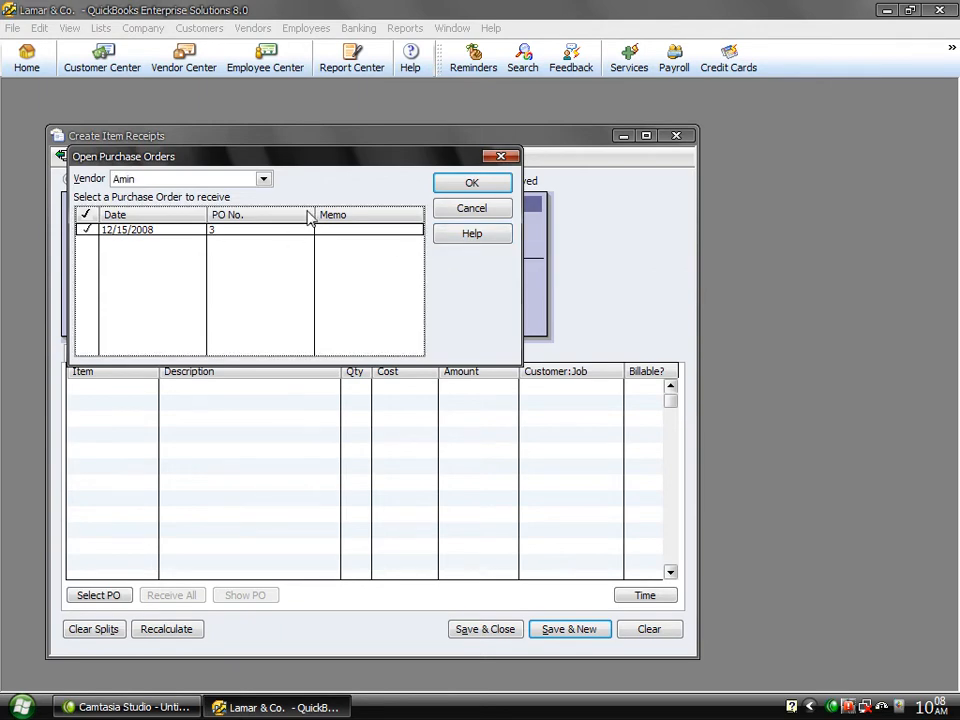
left_click(469, 187)
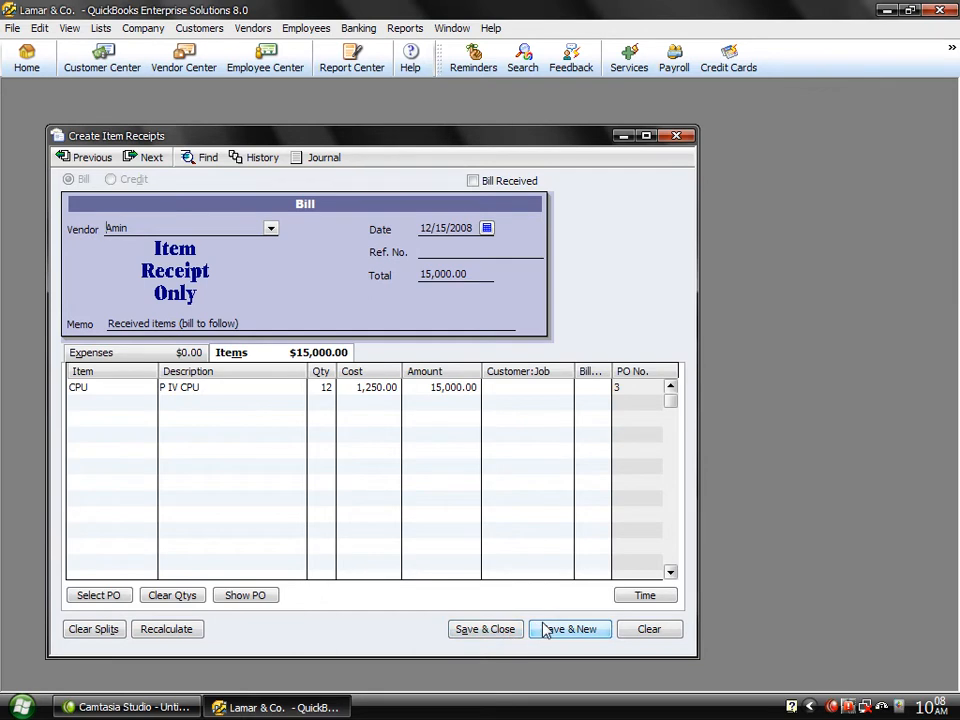
left_click(485, 629)
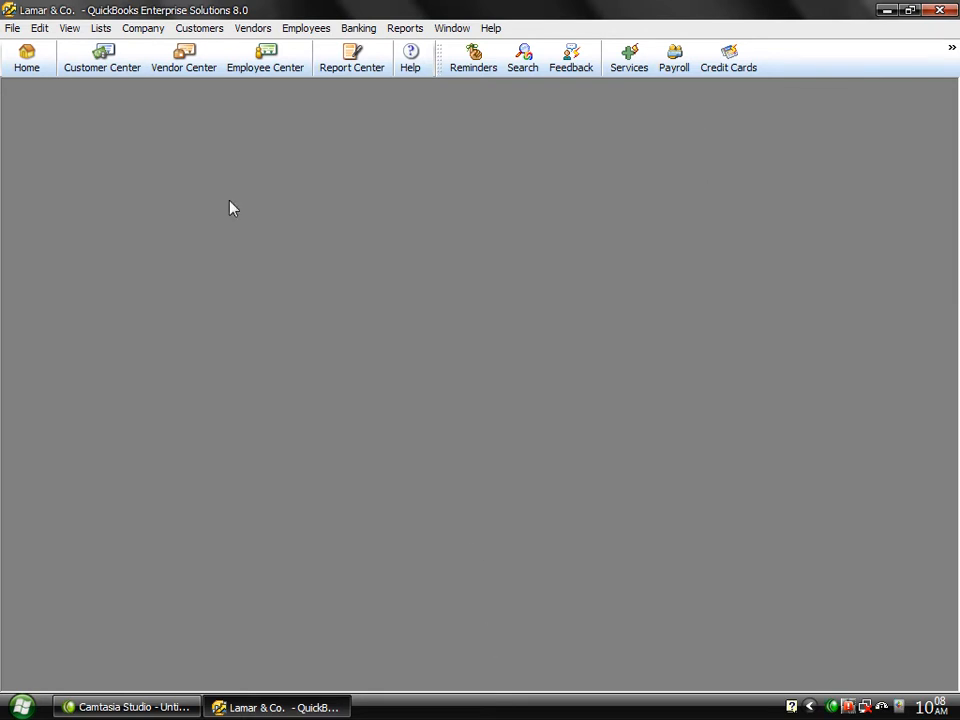
- Review the 12/15/2008 item receipt among Amin & Co.'s transactions in the Vendor Center and close it
left_click(176, 66)
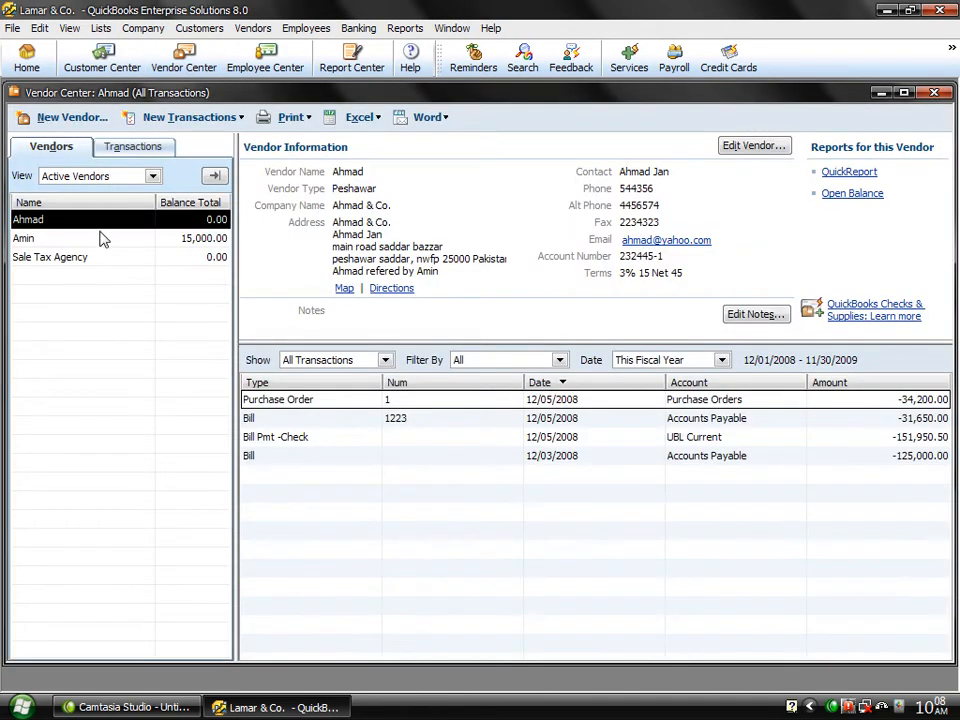
left_click(104, 239)
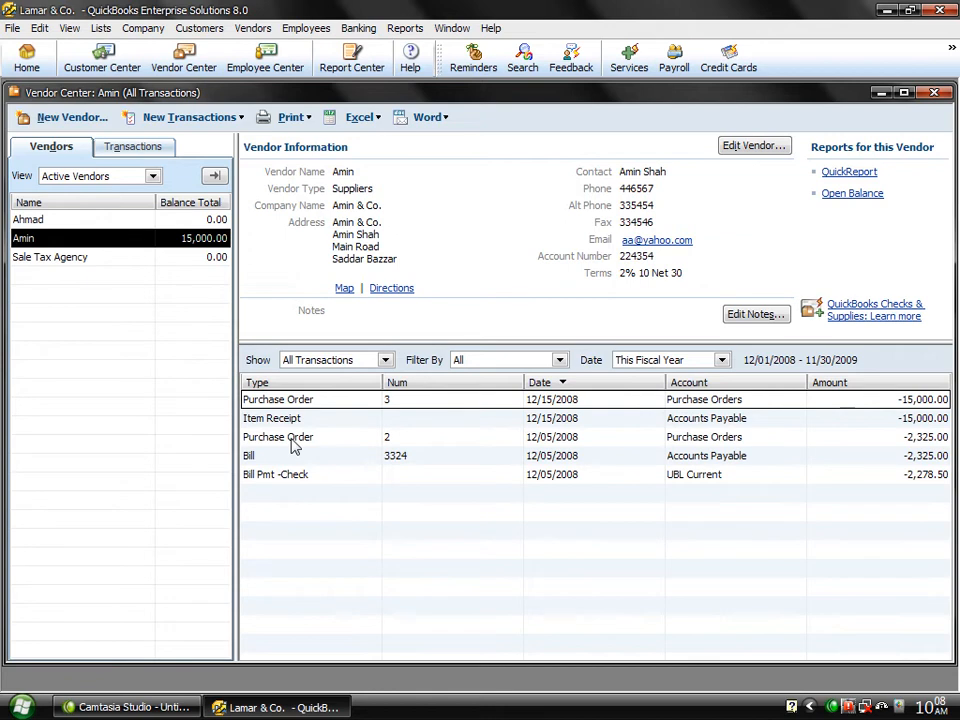
left_click(306, 424)
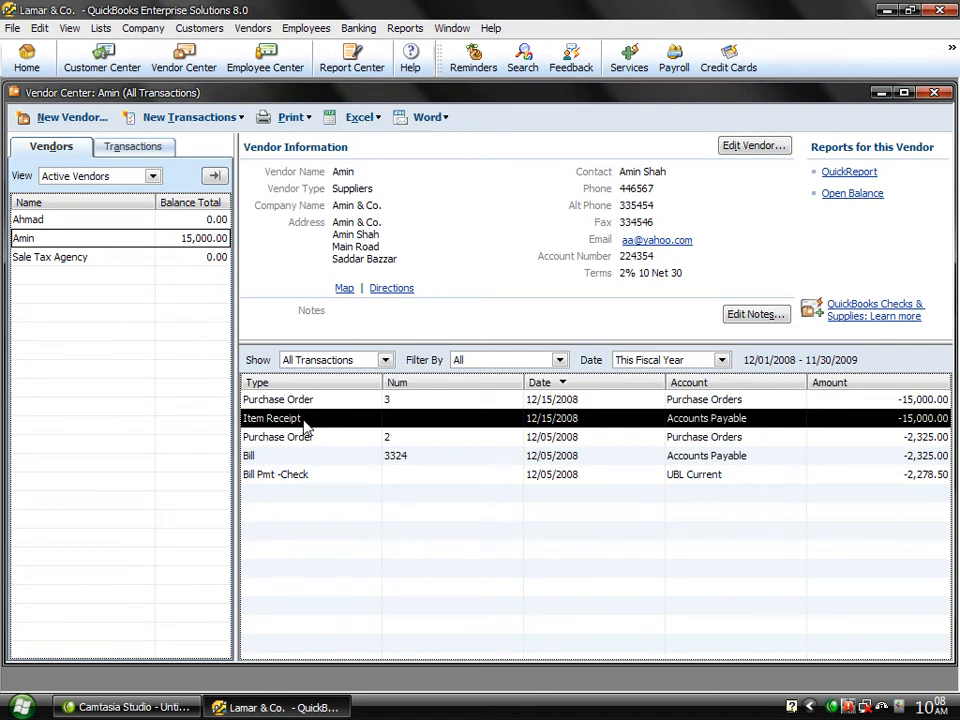
double_click(306, 424)
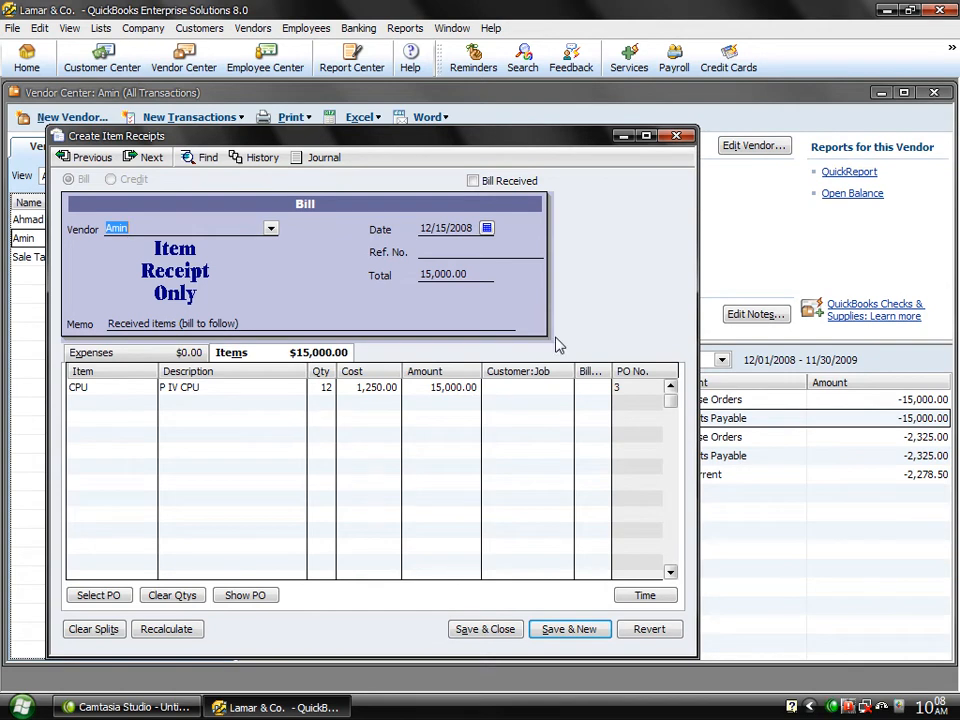
left_click(677, 135)
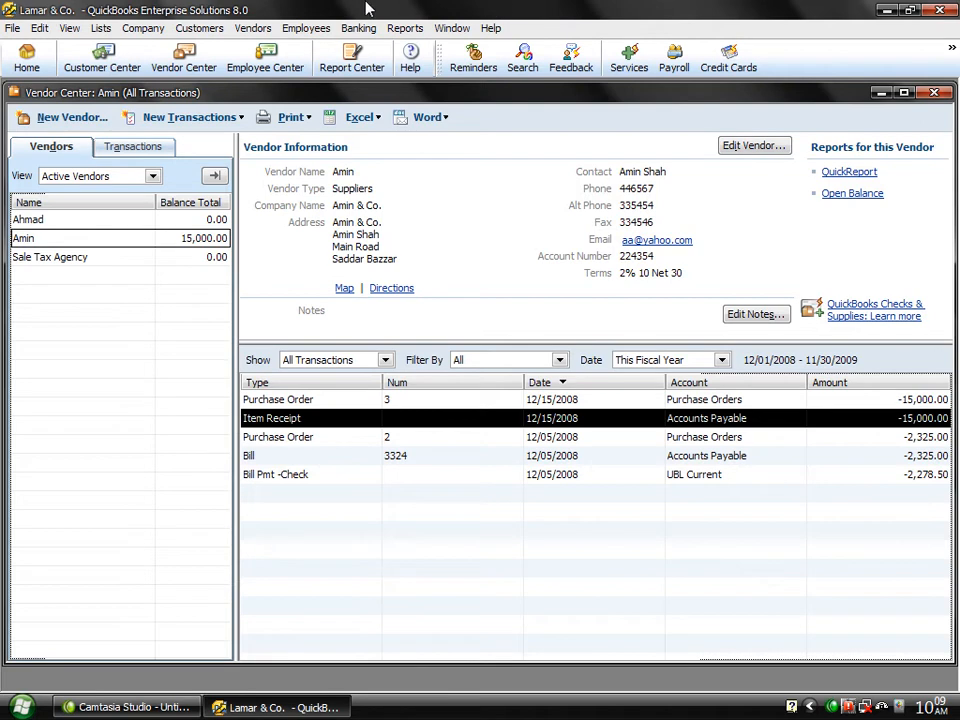
- Start entering a bill for received items
left_click(252, 29)
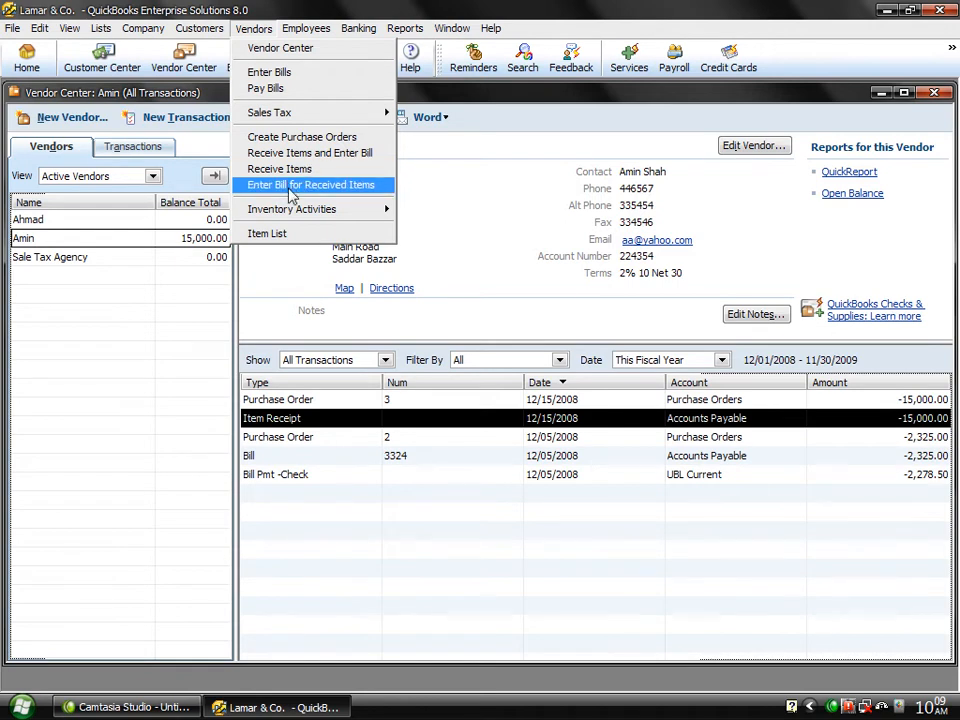
left_click(291, 189)
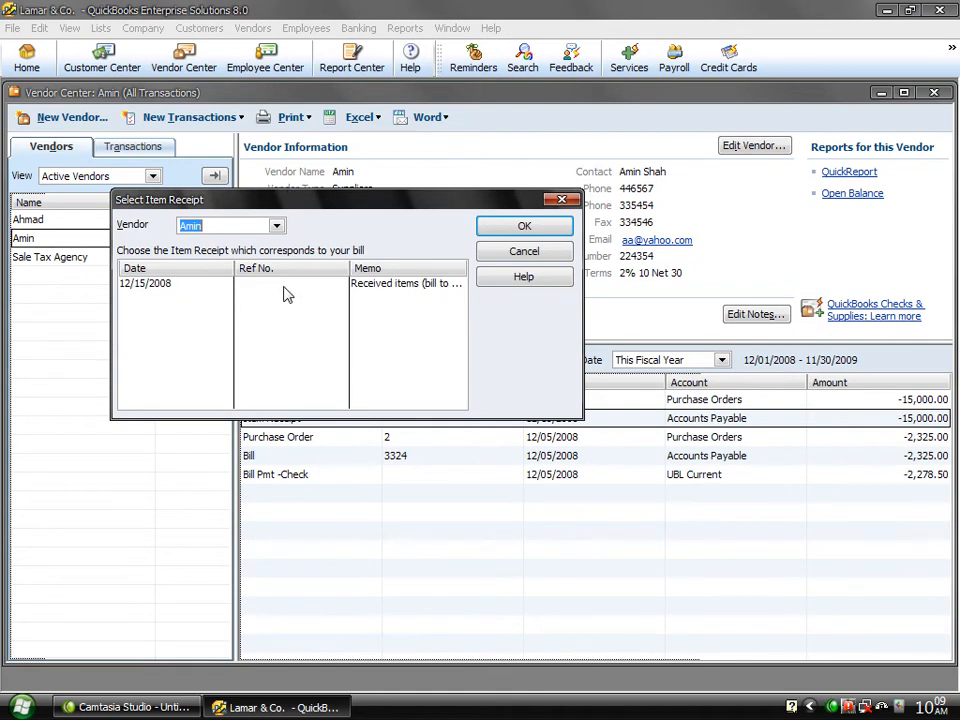
- Check the item receipts available for vendor Ahmad & Co., and switch back to Amin & Co
left_click(276, 226)
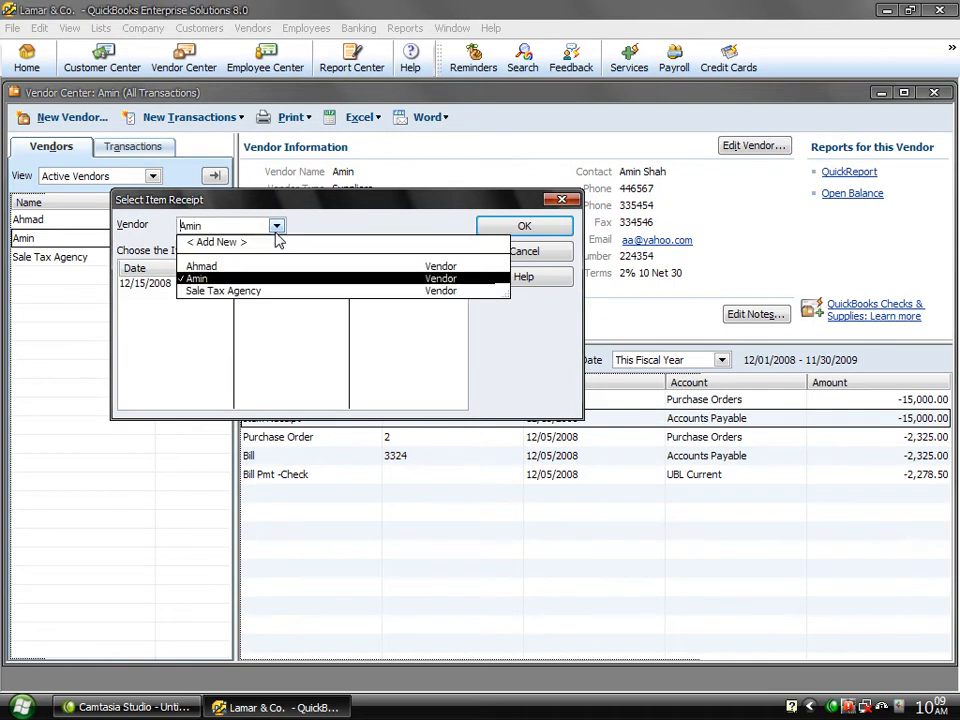
left_click(205, 268)
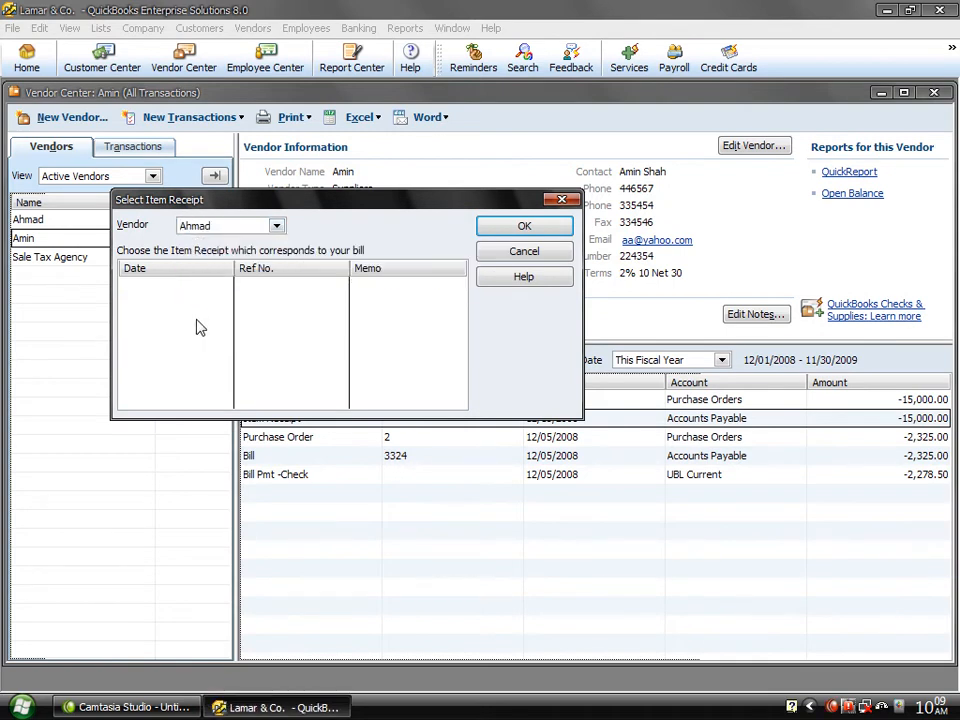
left_click(276, 227)
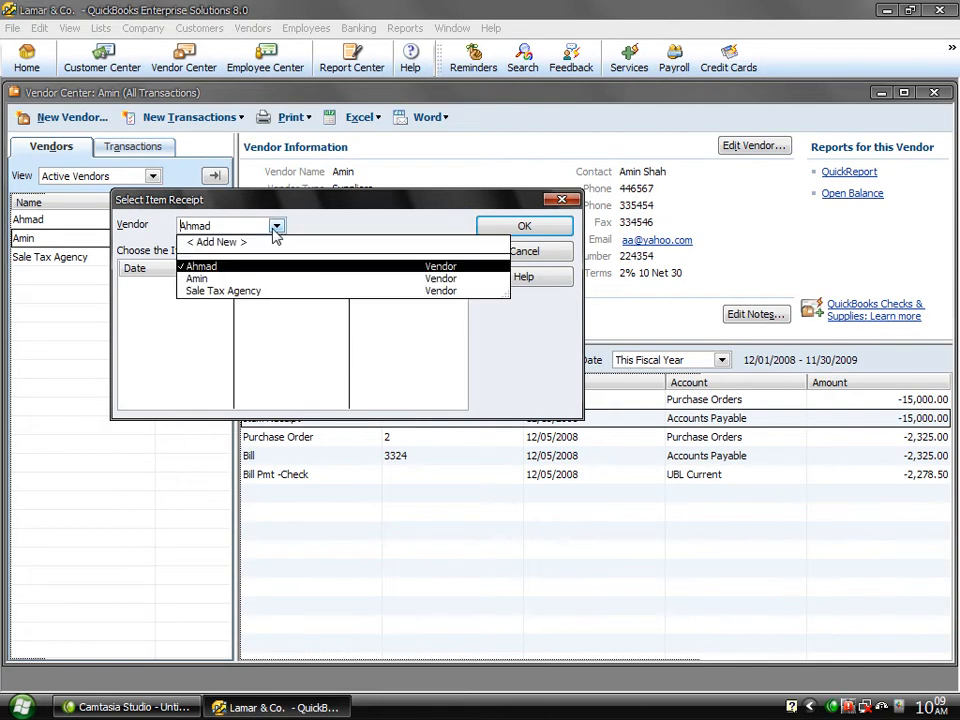
left_click(200, 279)
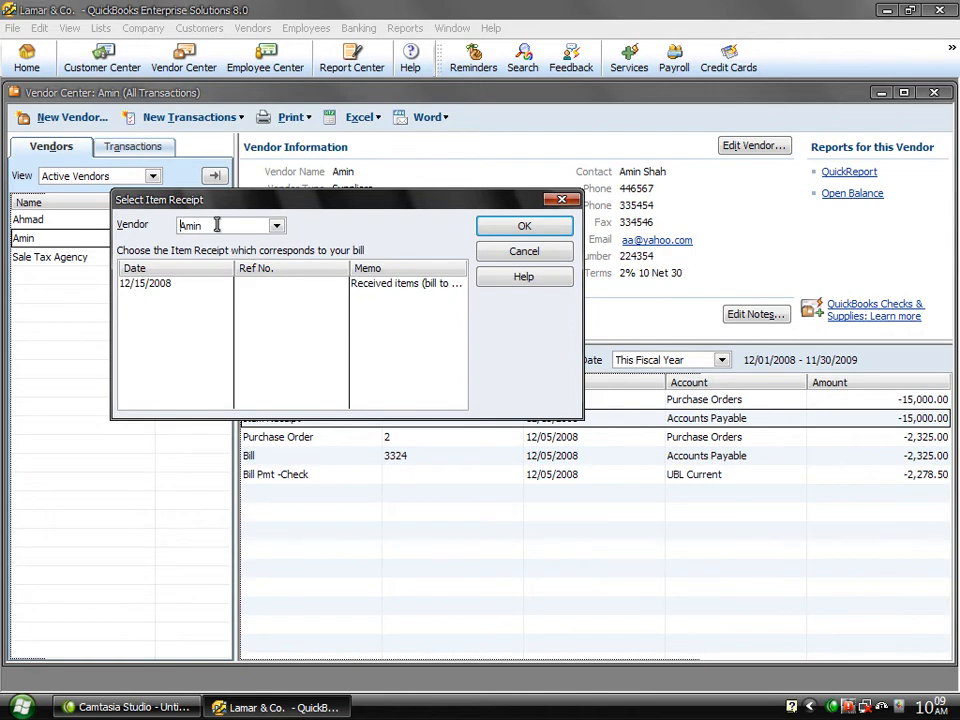
- Convert the 12/15/2008 item receipt into a bill with reference number 21323 and record the changes
left_click(167, 288)
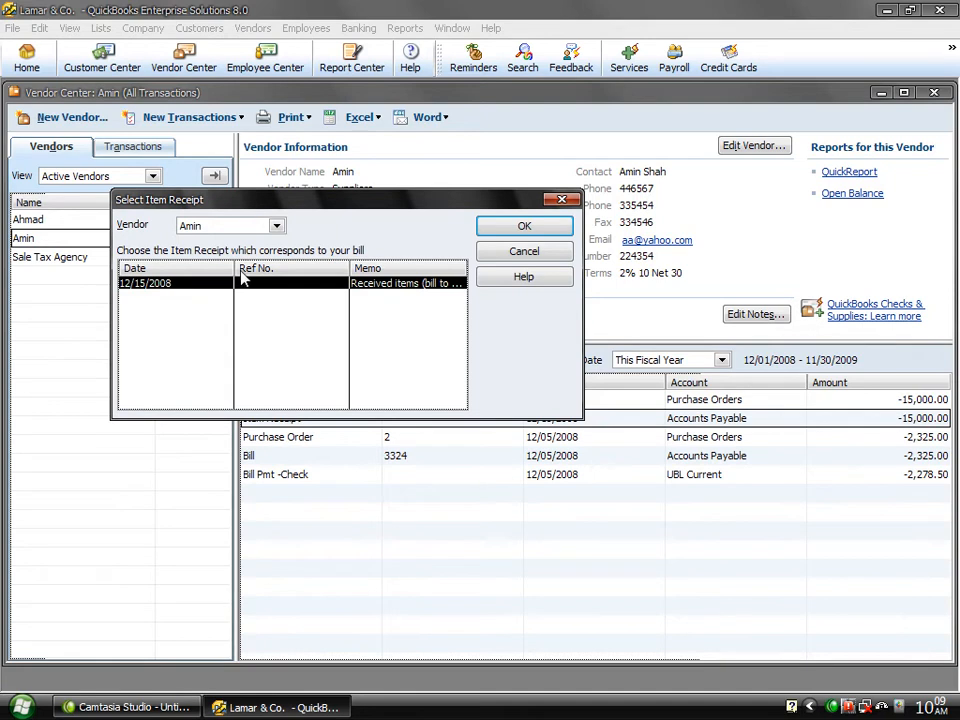
left_click(512, 229)
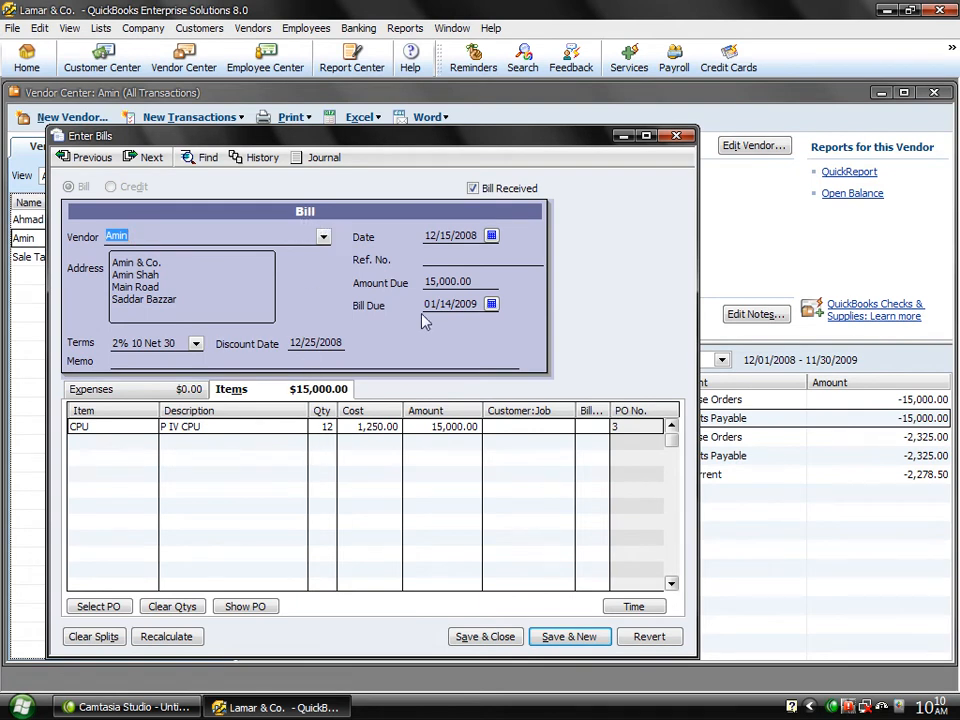
left_click(447, 261)
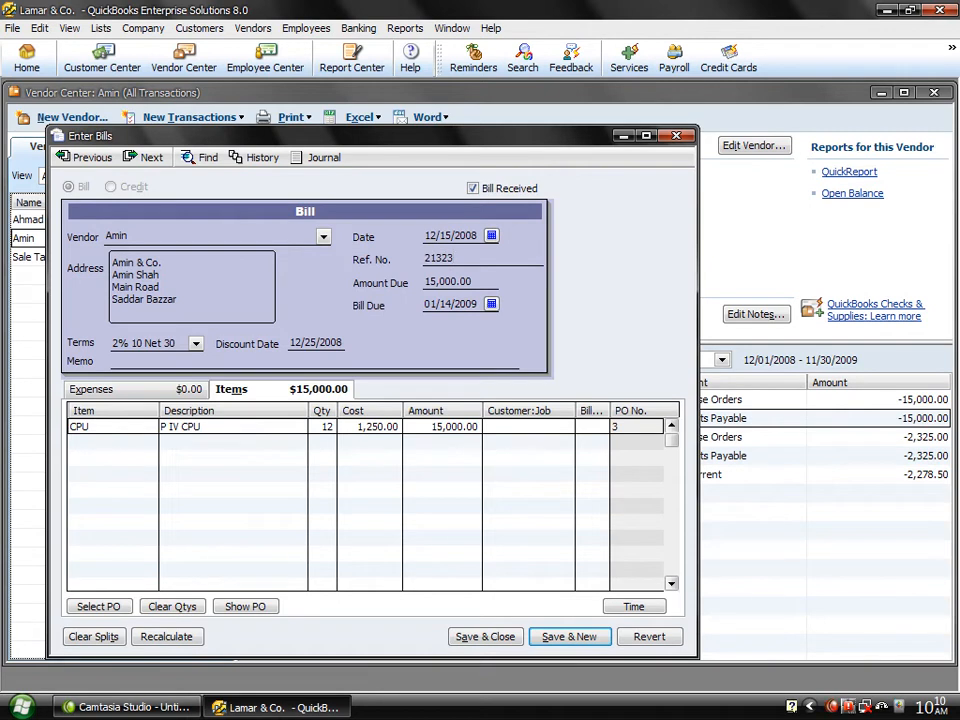
left_click(480, 637)
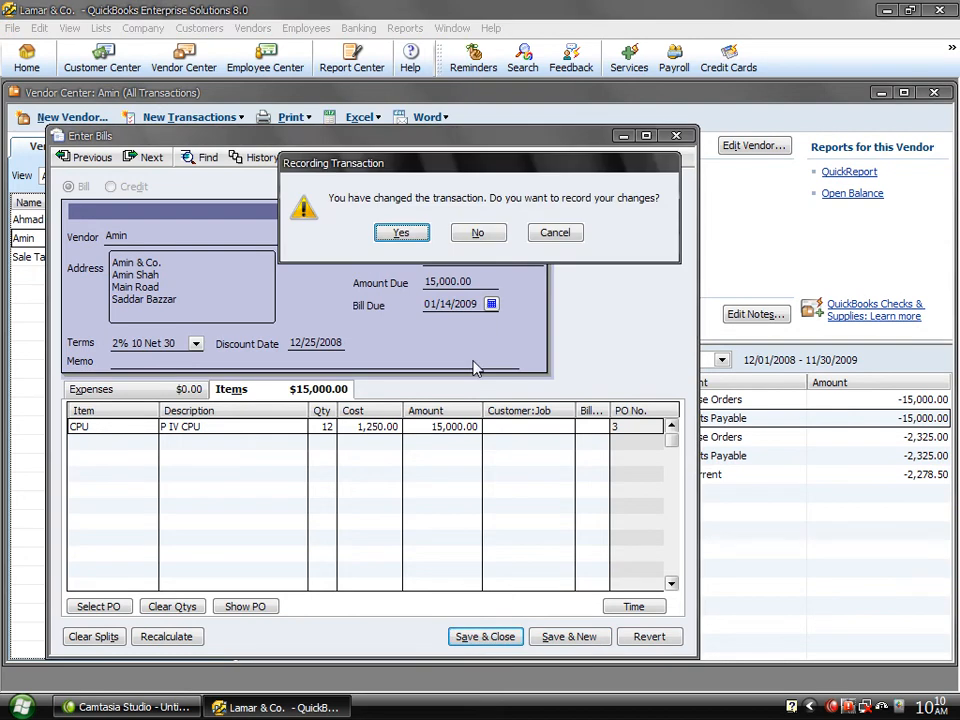
left_click(398, 233)
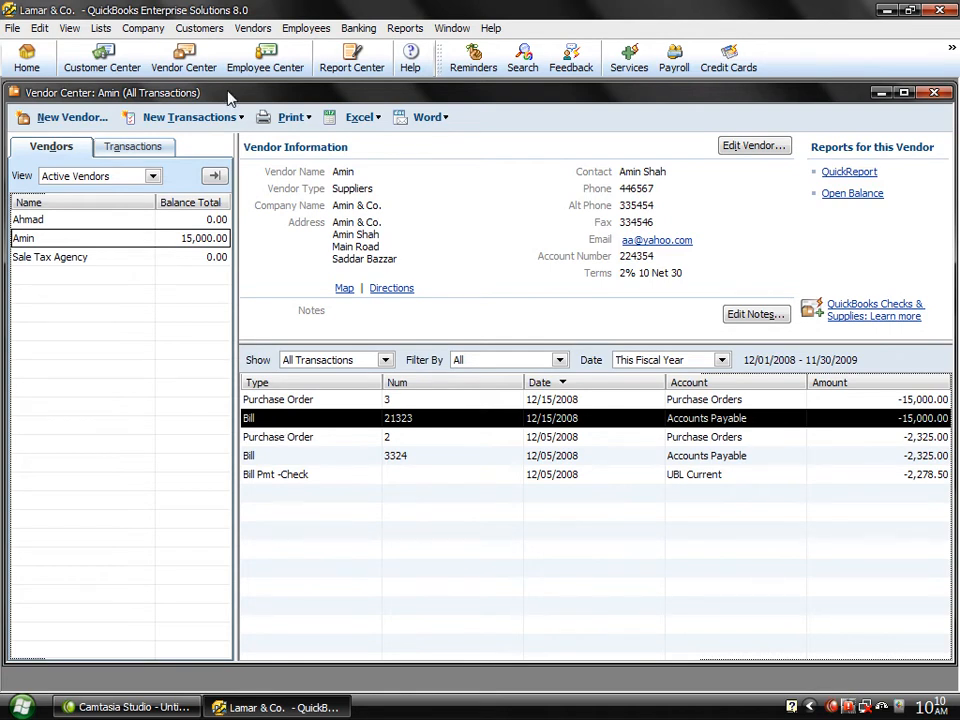
- Check which unpaid bills are available for payment in Pay Bills and close it without paying
left_click(250, 28)
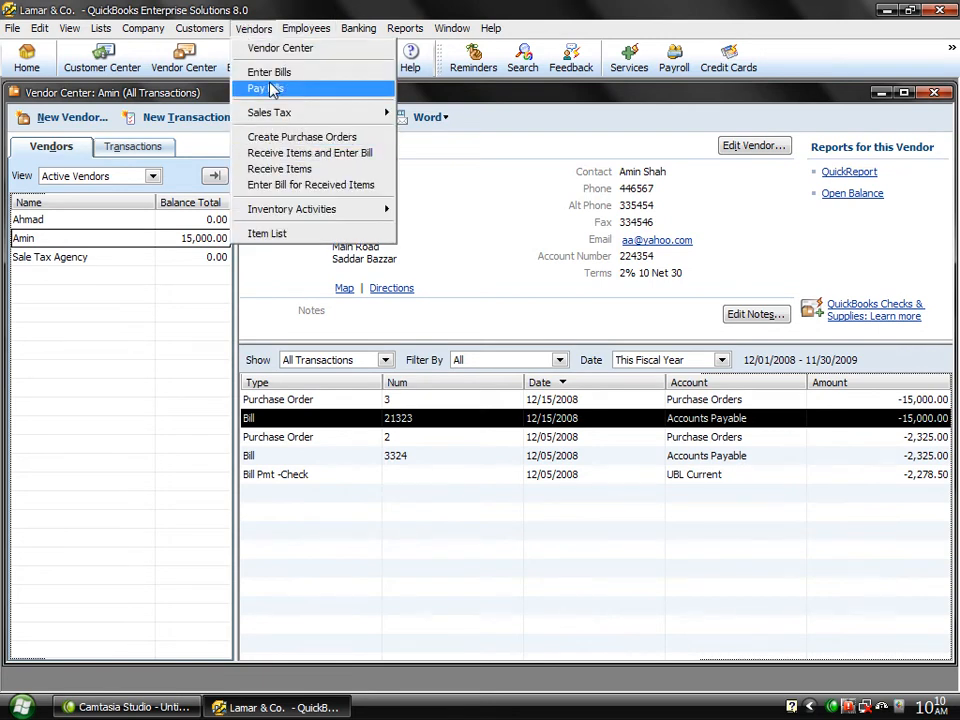
left_click(270, 88)
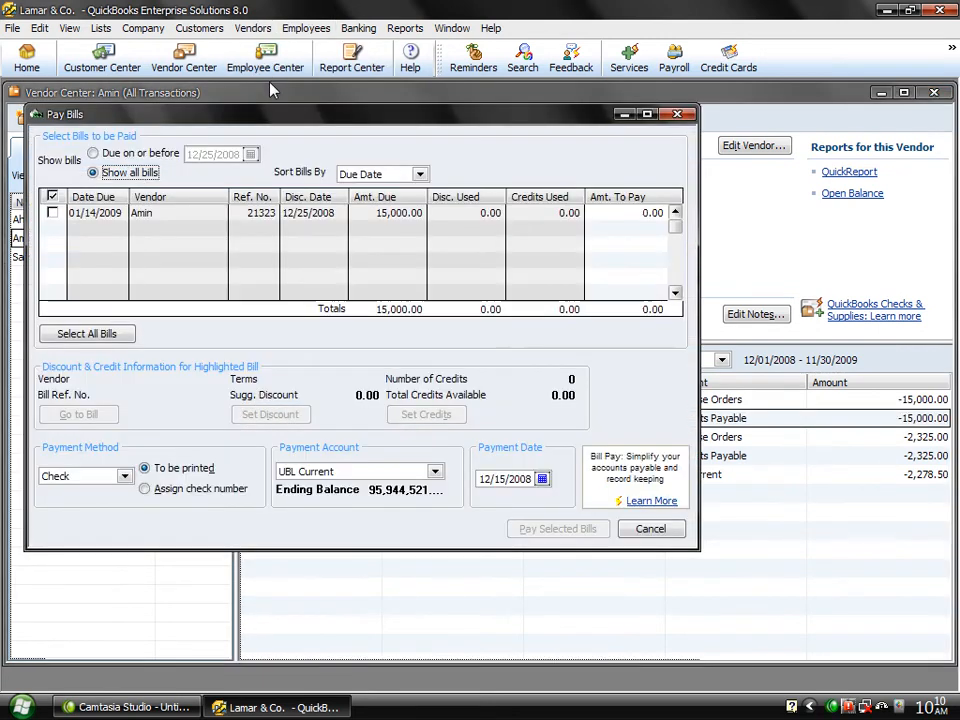
left_click(678, 115)
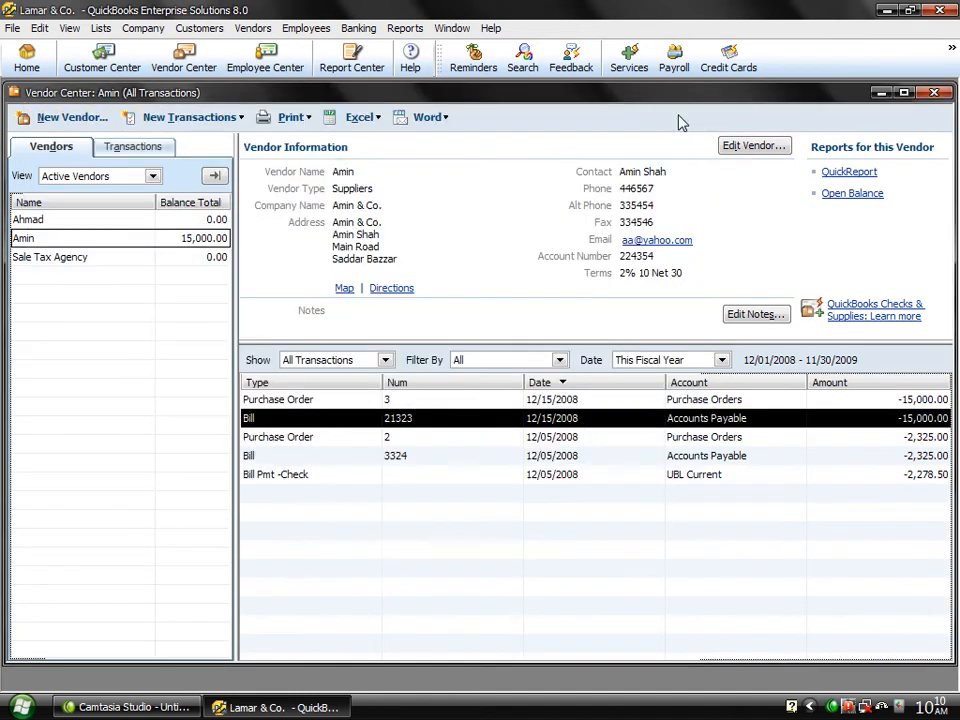
- Receive the items of Ahmad & Co.'s open purchase order 1 dated 12/05/2008 without a bill, and save the item receipt
left_click(253, 28)
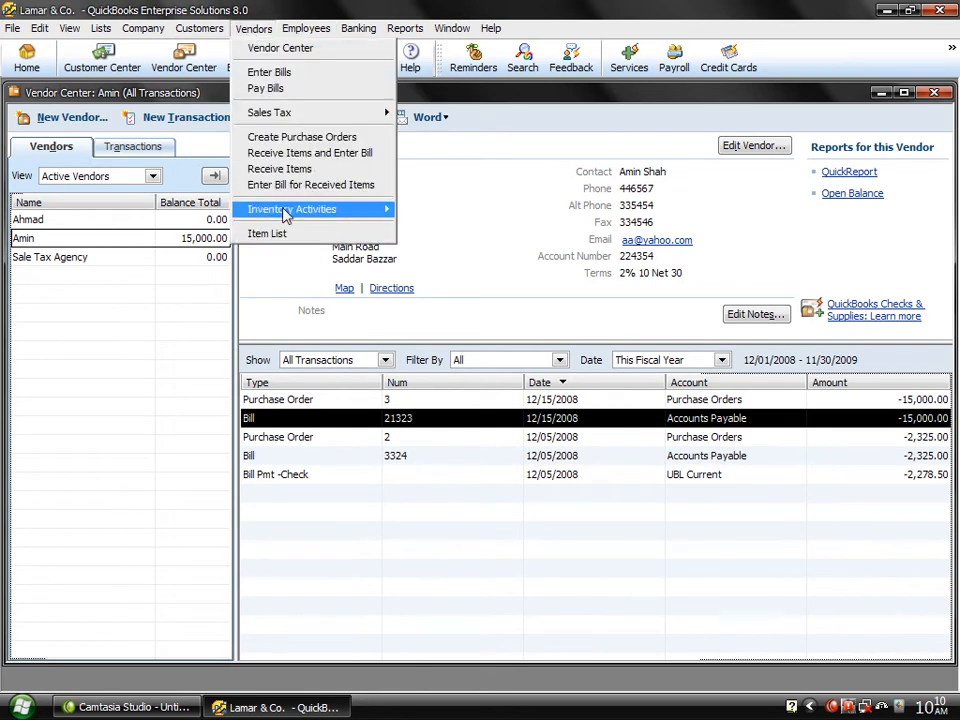
left_click(280, 172)
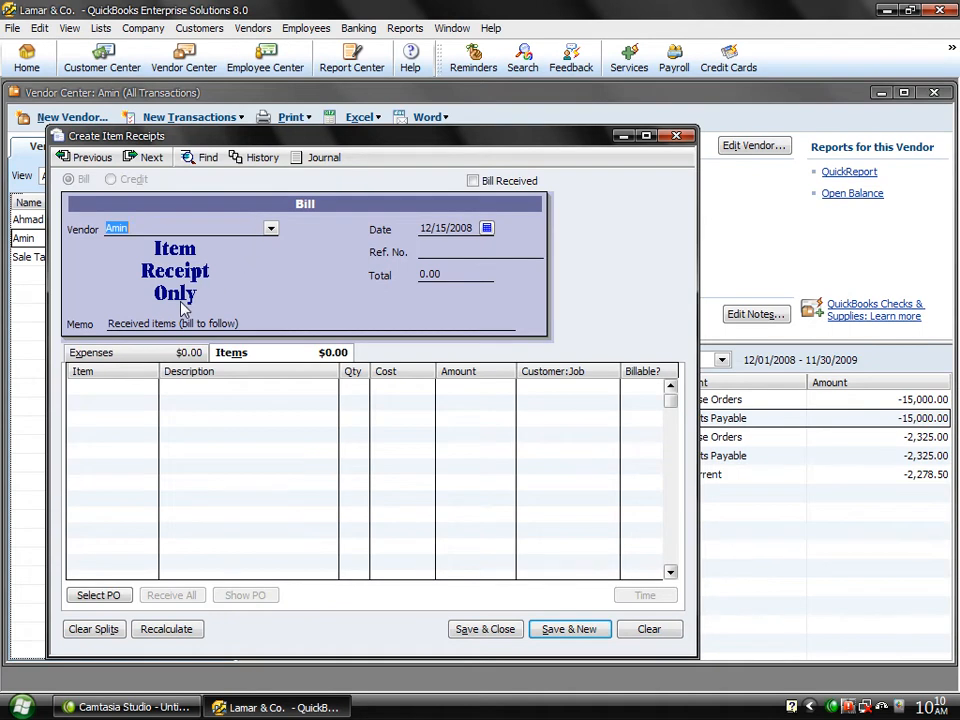
left_click(271, 229)
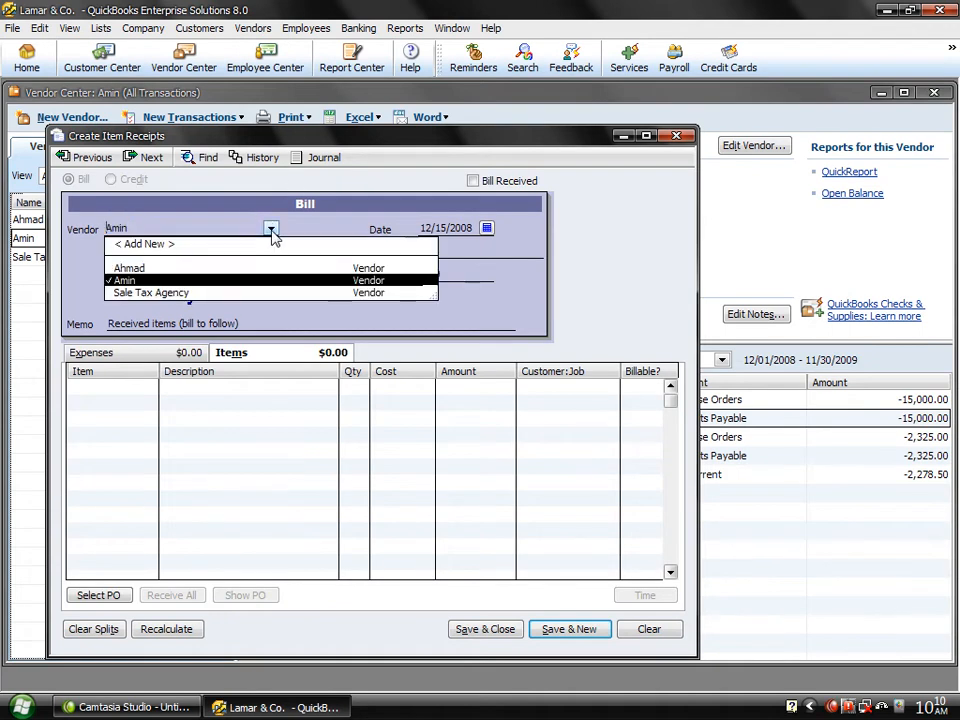
left_click(212, 269)
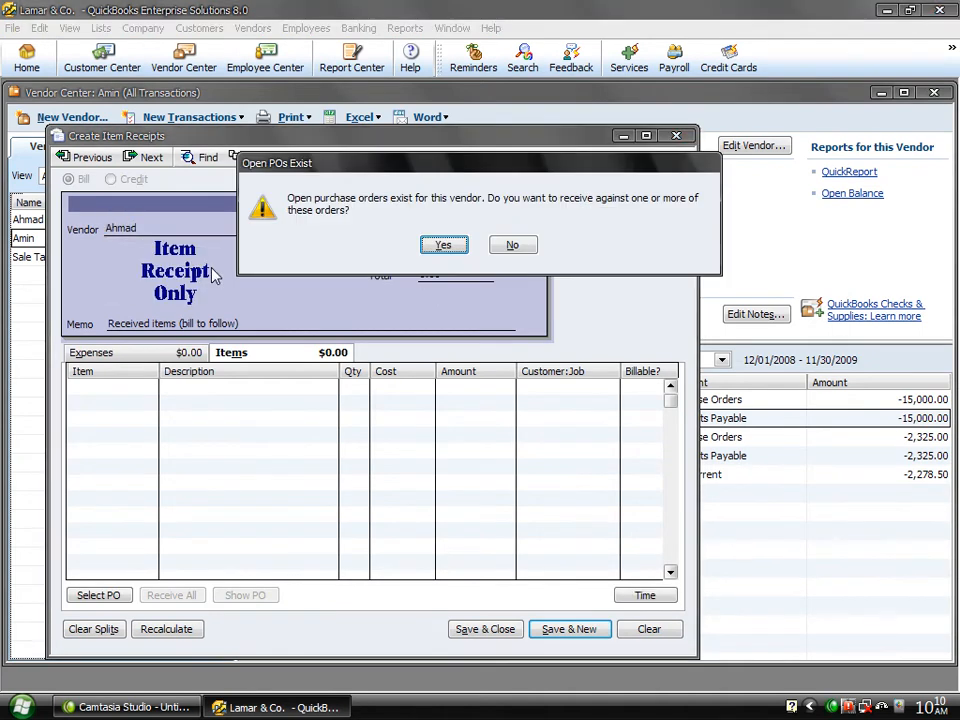
left_click(438, 246)
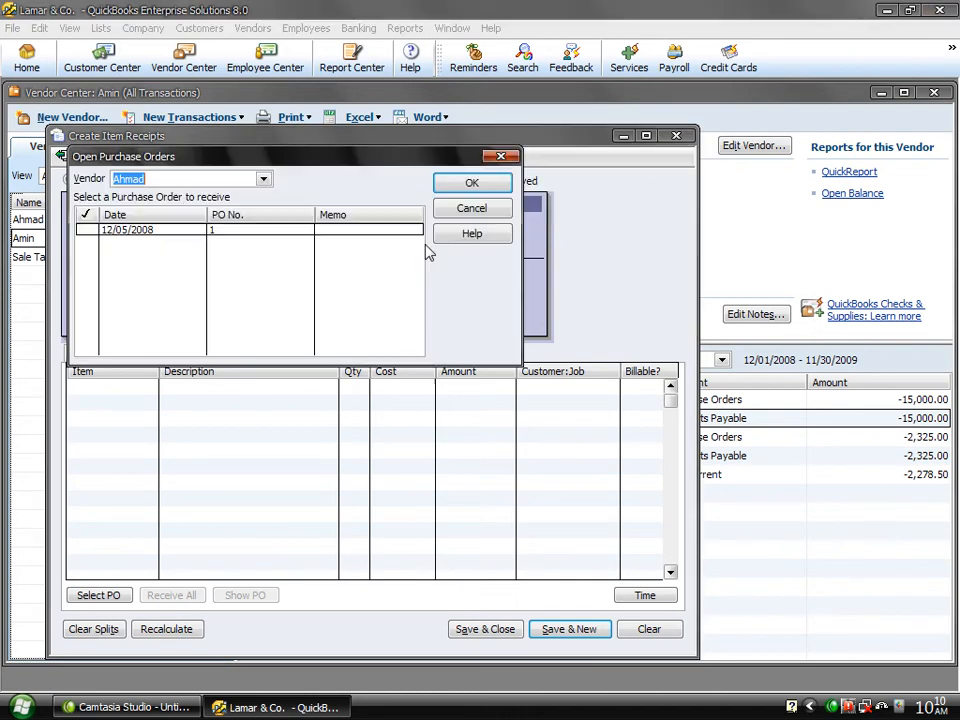
left_click(258, 232)
left_click(452, 188)
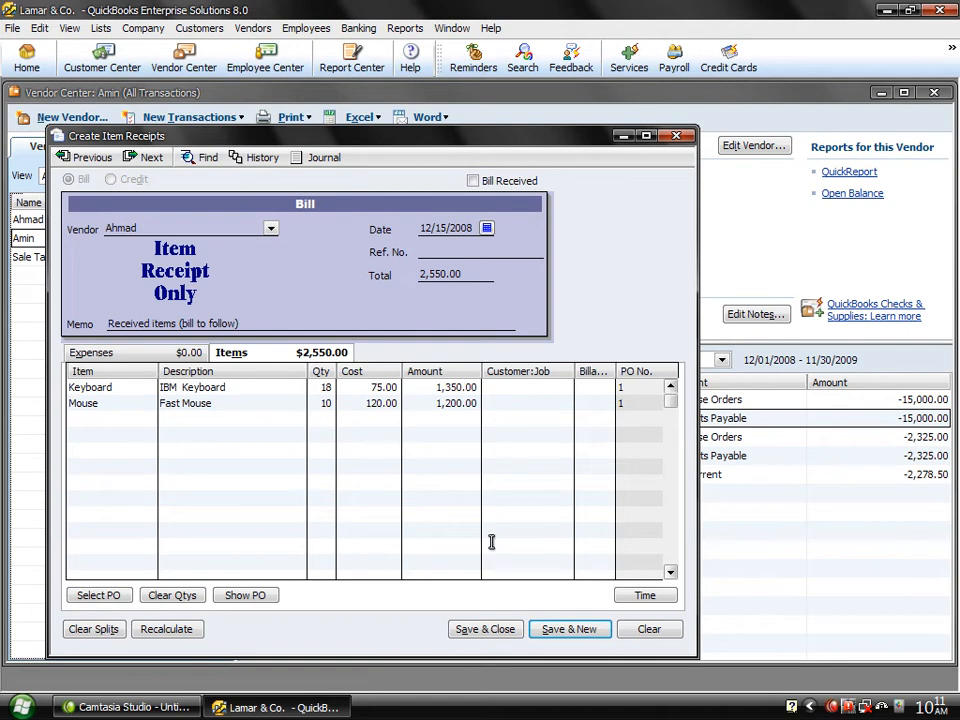
left_click(480, 638)
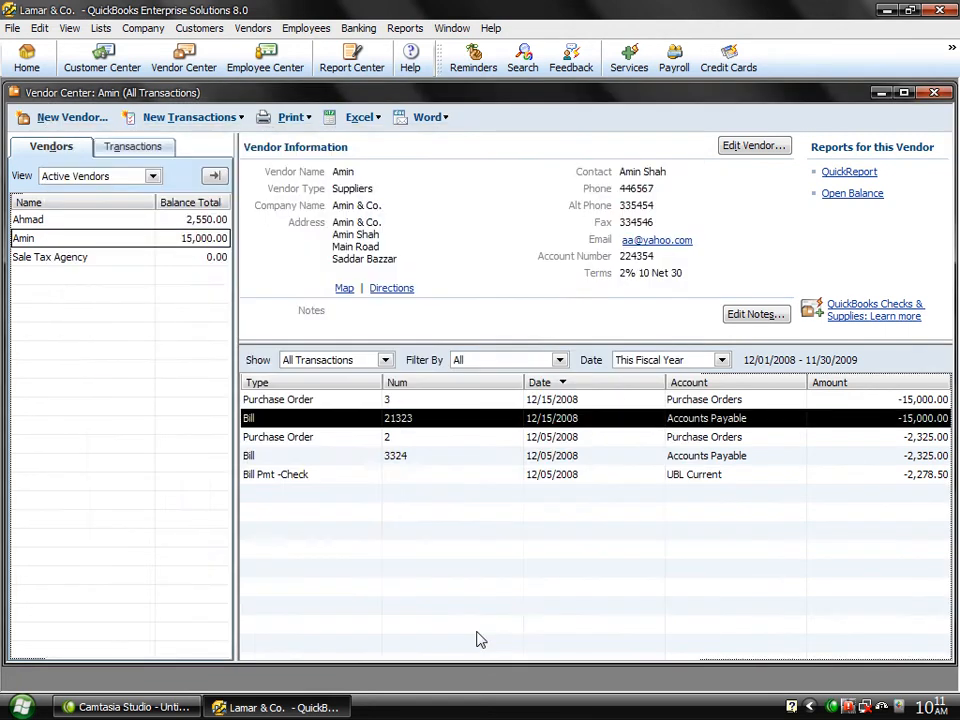
- Review Ahmad & Co.'s transactions in the Vendor Center, and check the bills available in Pay Bills without paying any
left_click(199, 224)
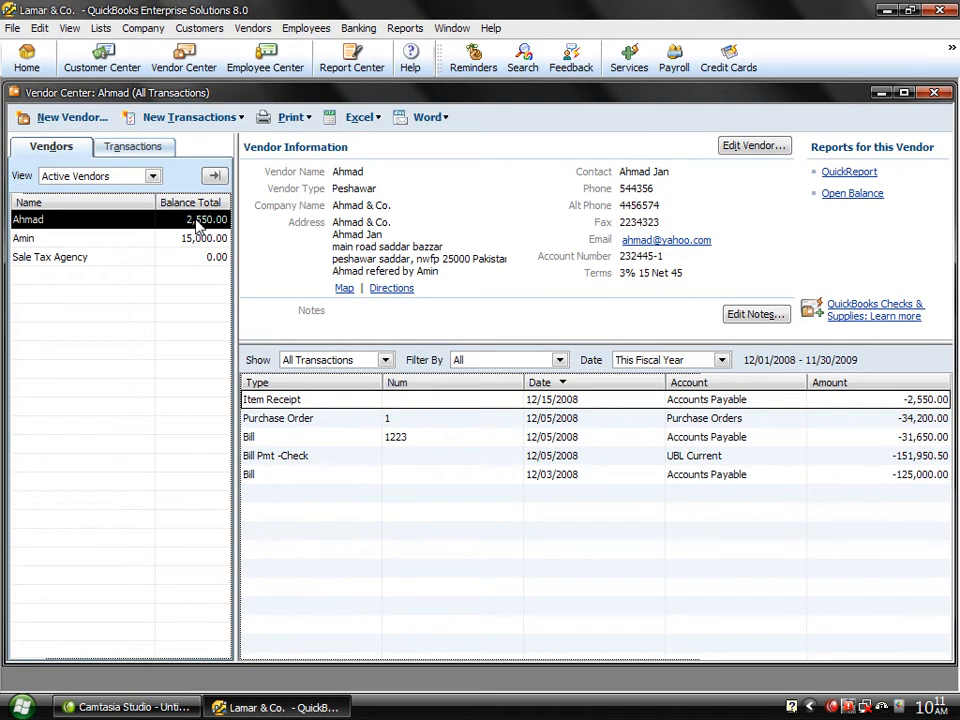
left_click(246, 30)
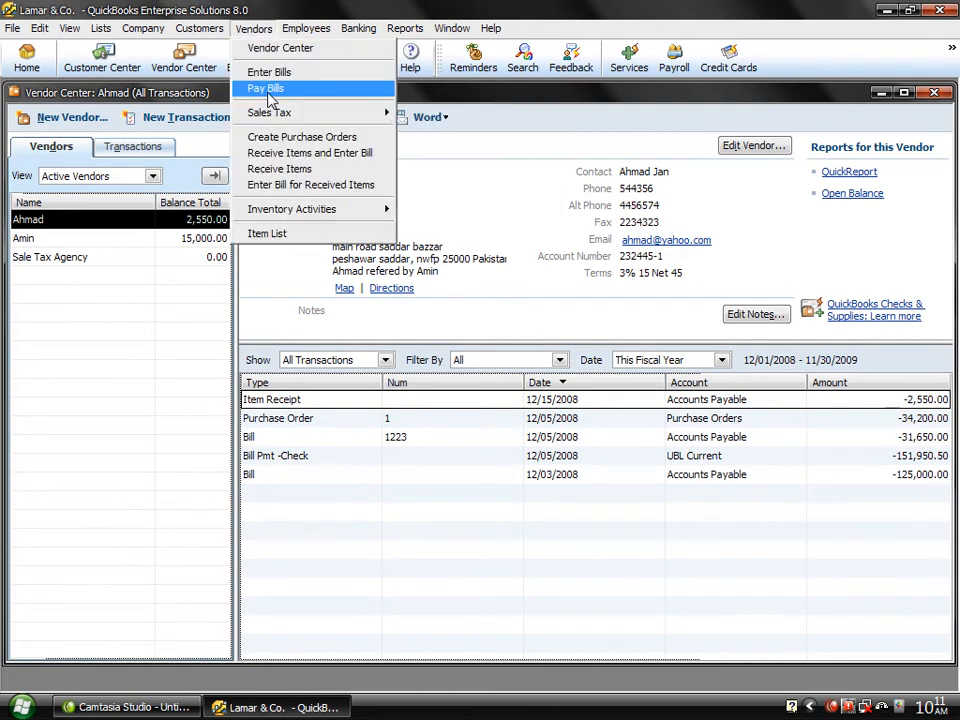
left_click(270, 94)
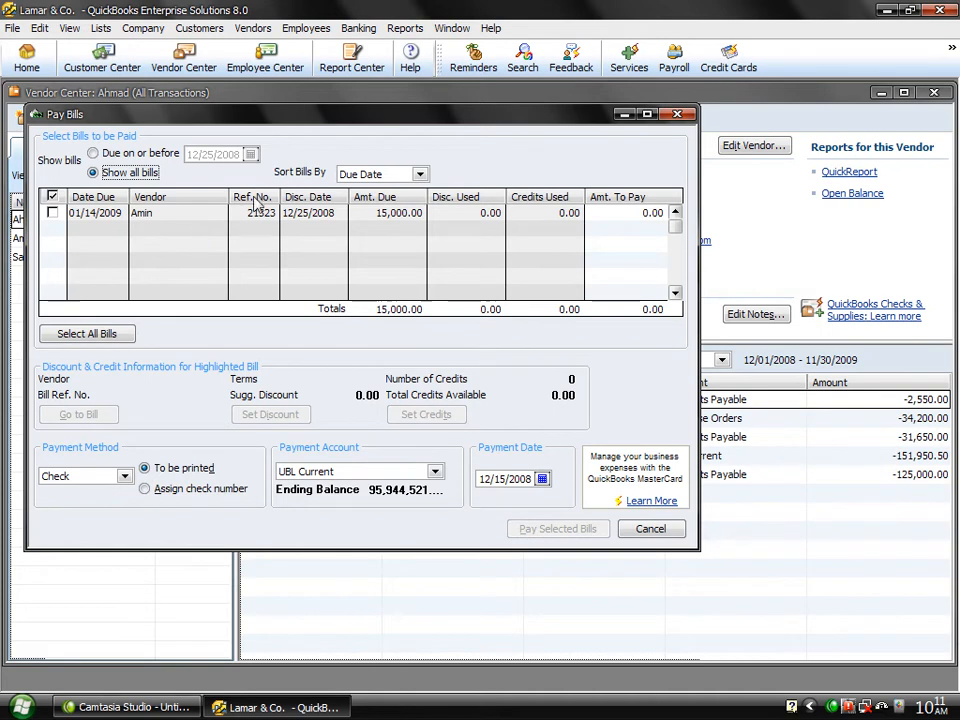
left_click(675, 117)
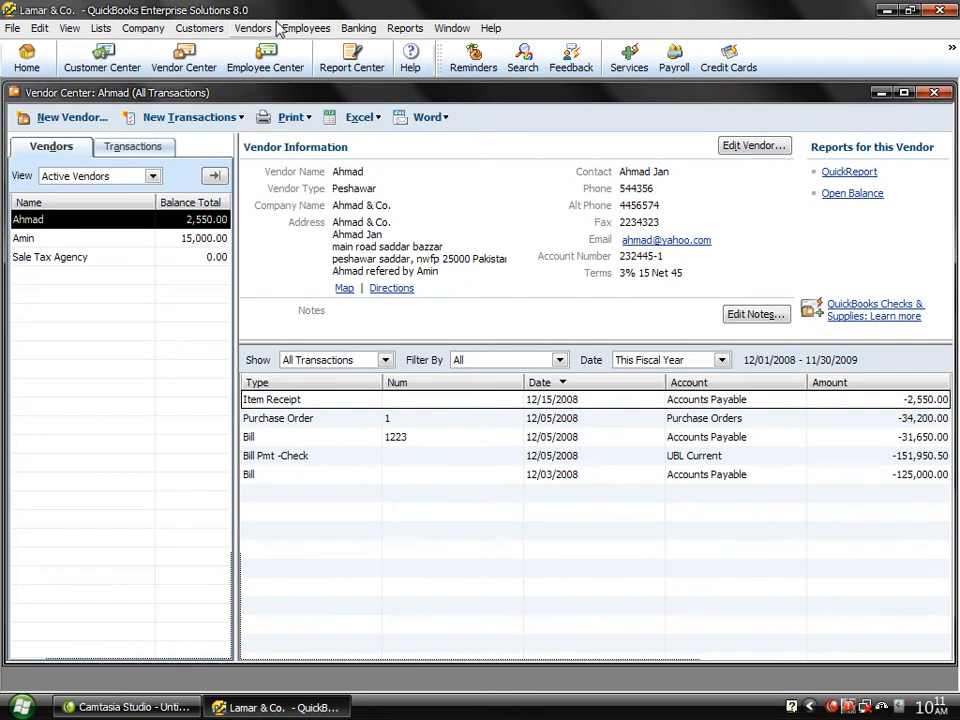
- Convert Ahmad & Co.'s 12/15/2008 item receipt into a bill with reference number 21555 and record the changes
left_click(253, 28)
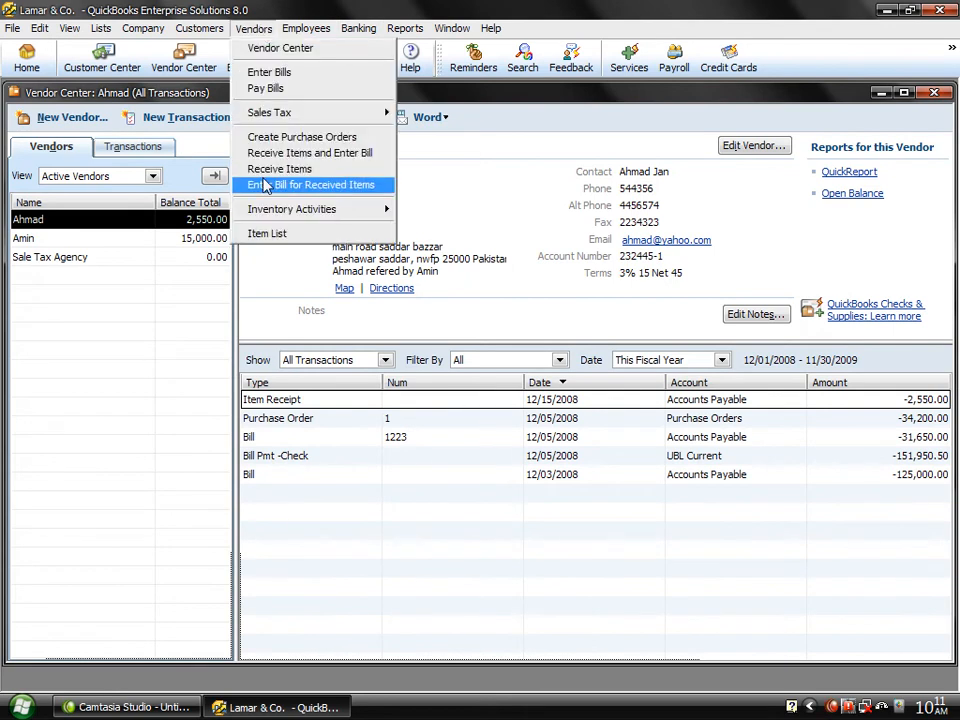
left_click(266, 186)
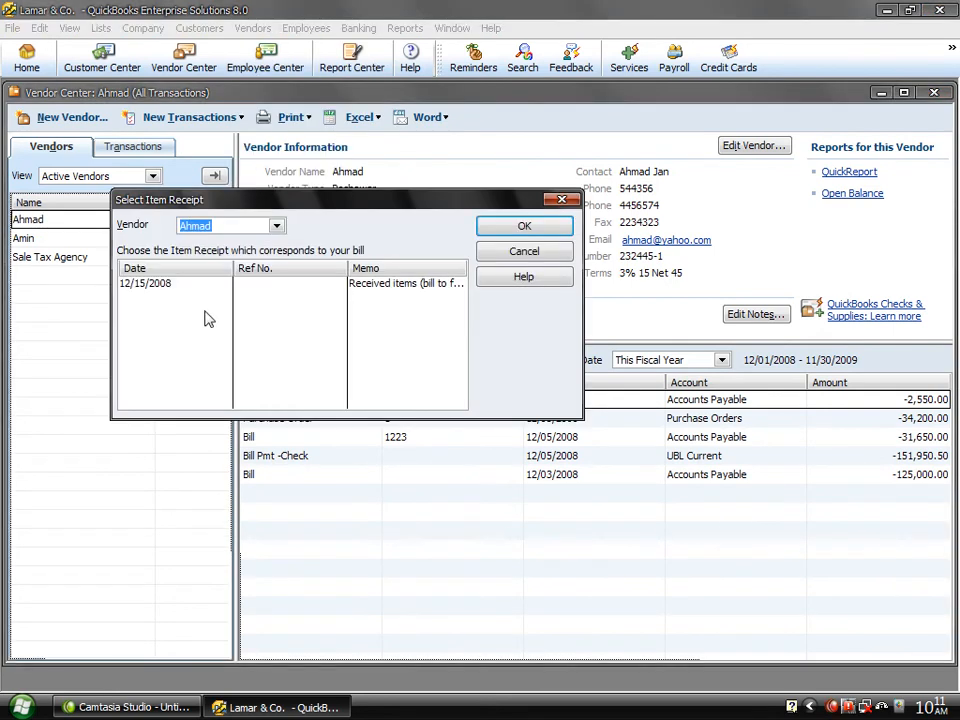
left_click(190, 285)
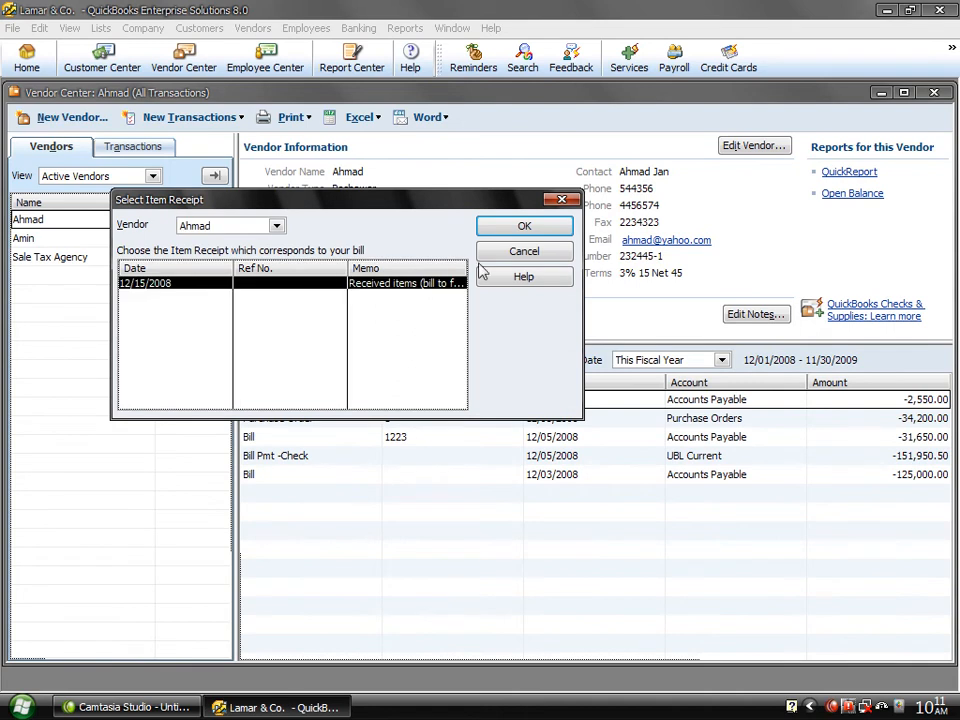
left_click(500, 230)
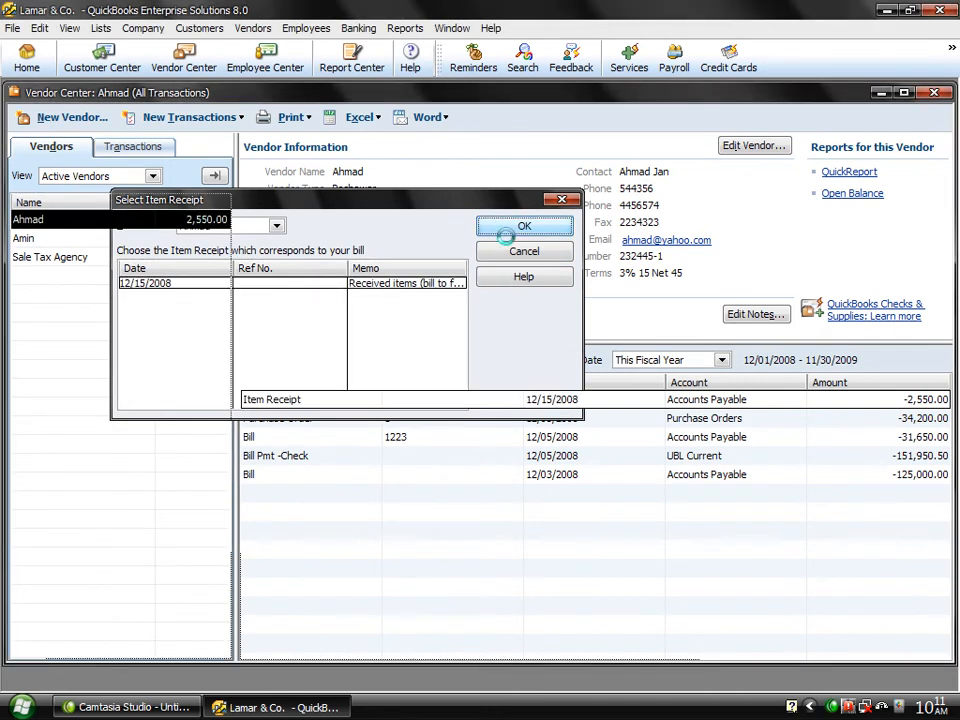
left_click(436, 258)
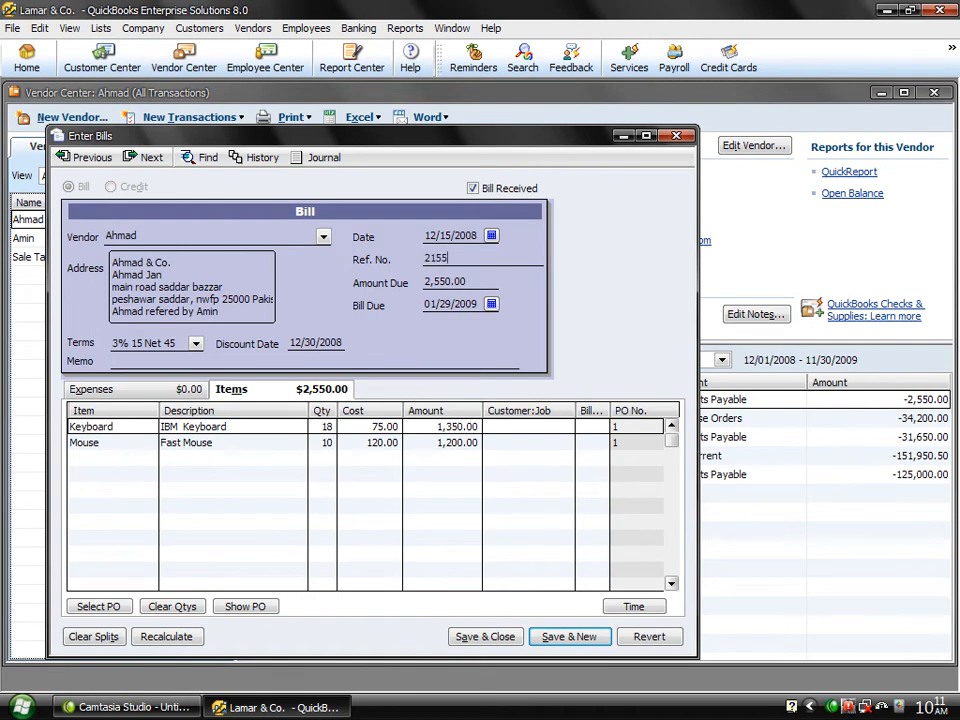
left_click(482, 640)
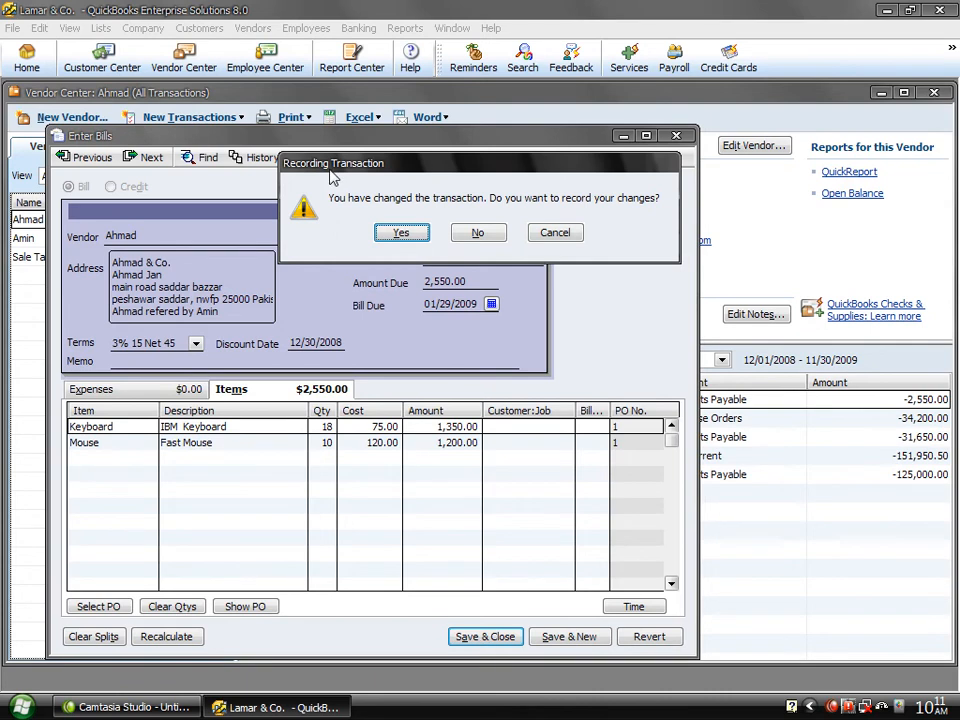
left_click(398, 236)
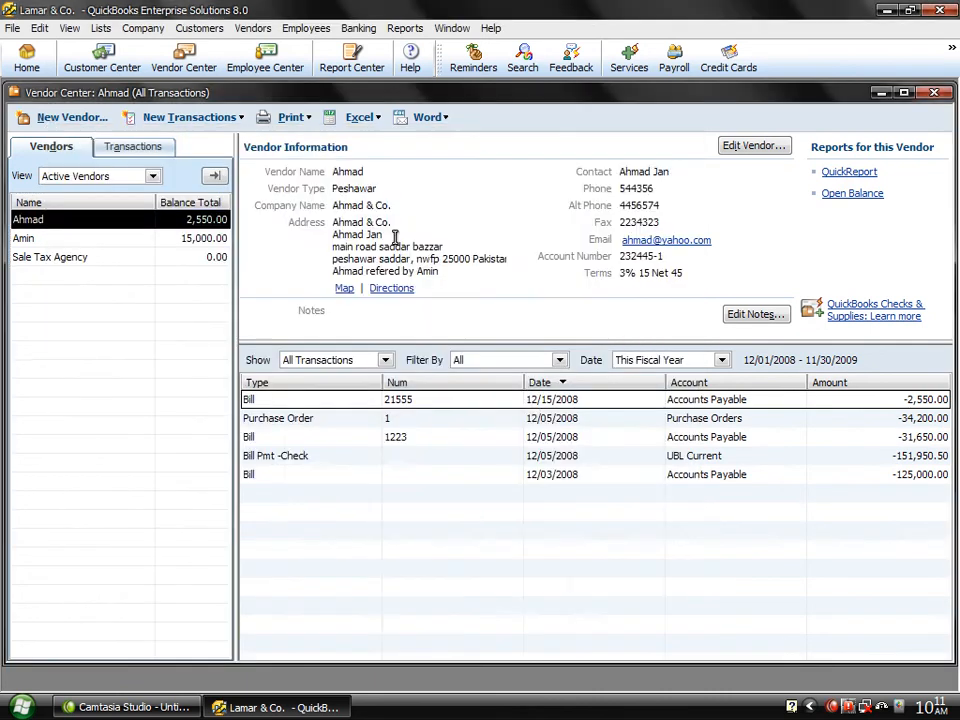
- Select Amin & Co.'s bill 21323 for payment and apply the 300.00 discount using the Discount Received account
left_click(262, 30)
left_click(270, 89)
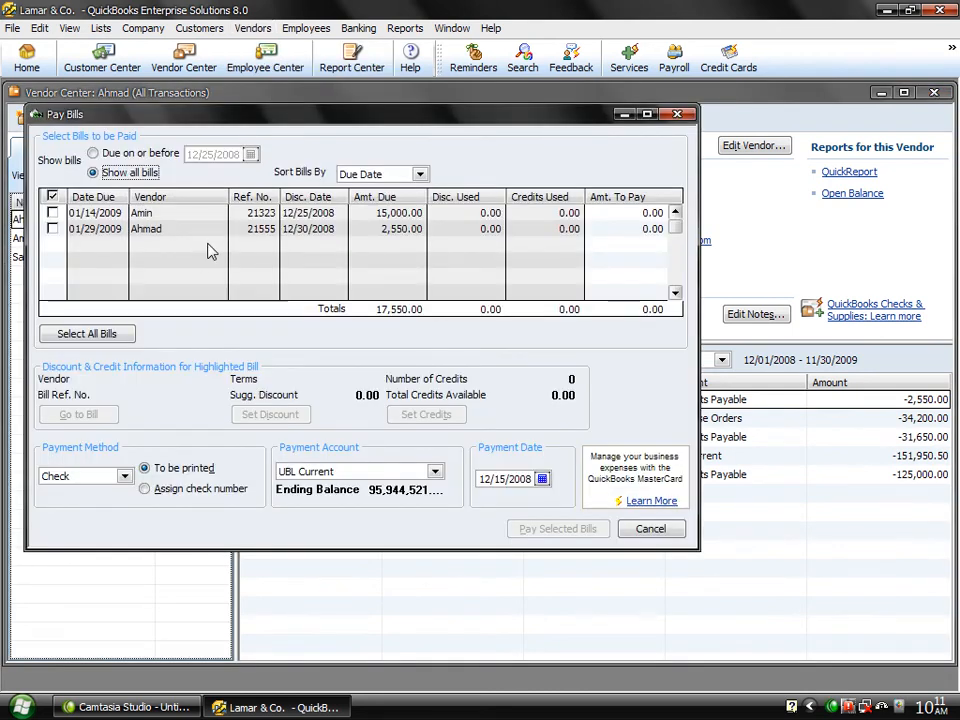
left_click(205, 216)
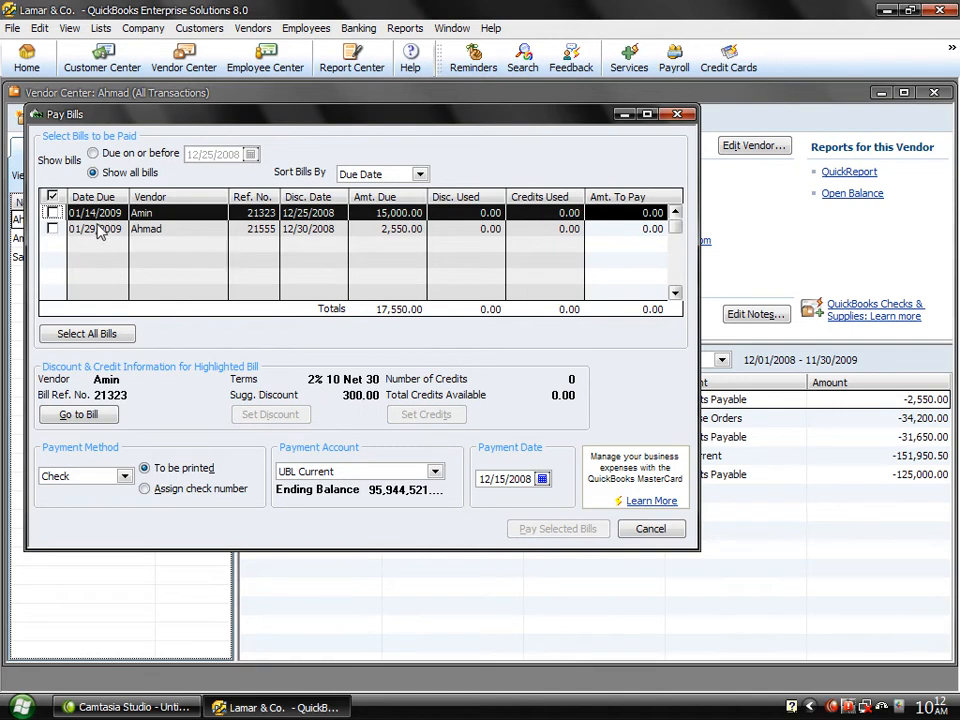
left_click(54, 212)
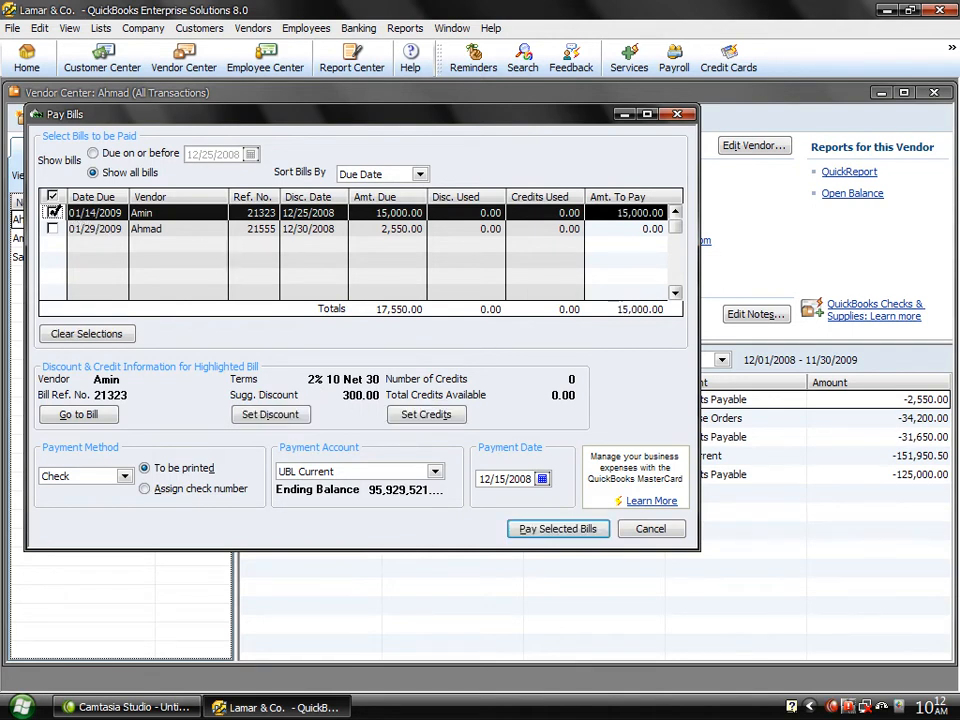
left_click(259, 416)
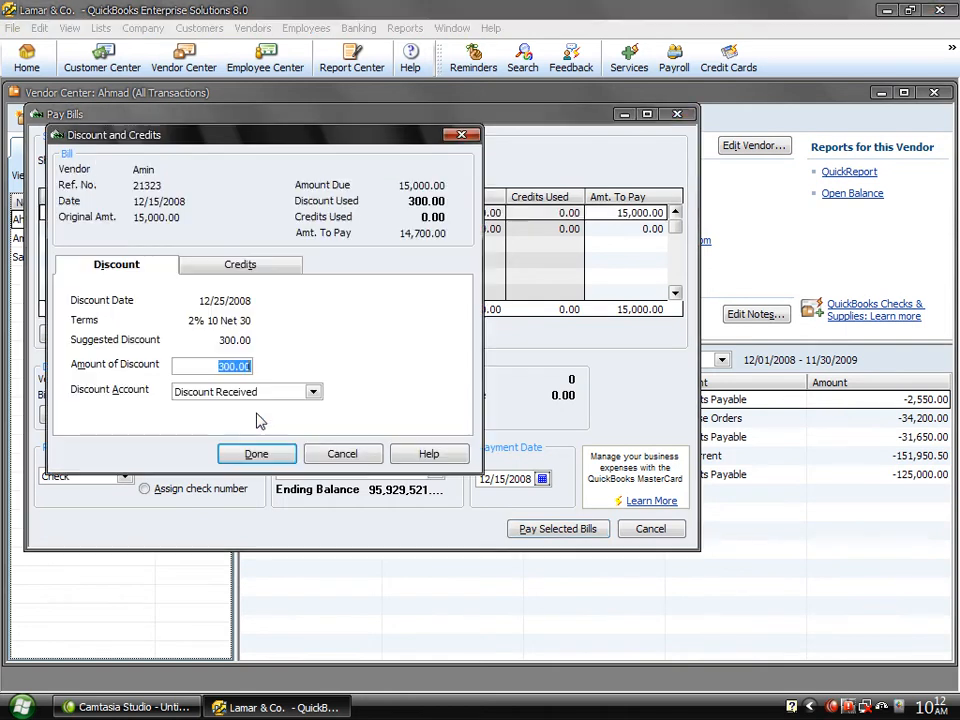
left_click(256, 454)
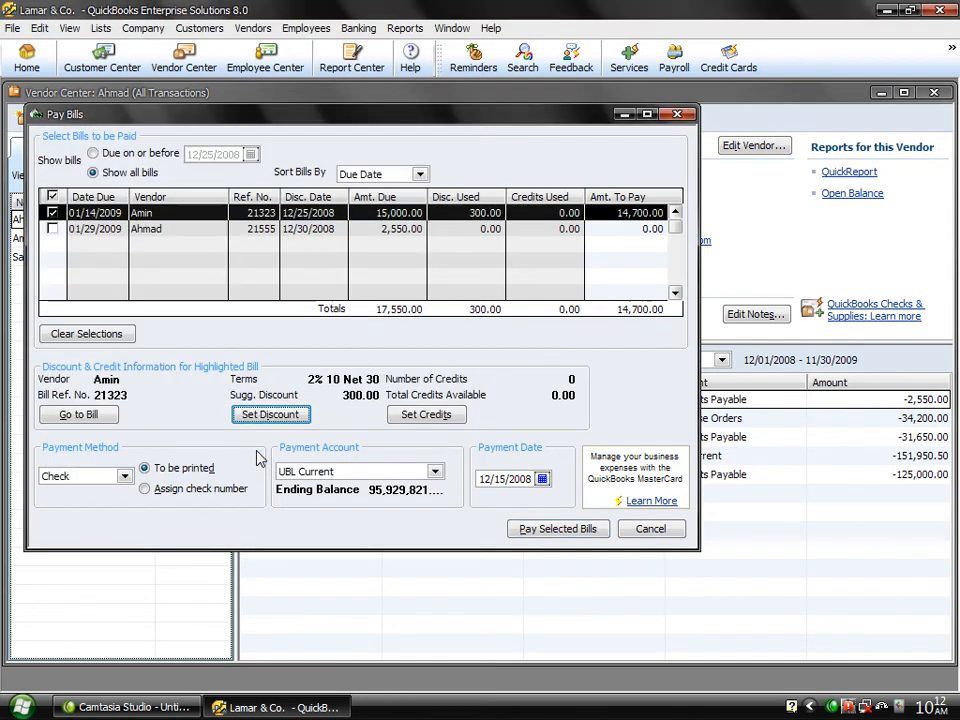
- Add Ahmad & Co.'s bill 21555 with a 76.50 discount, and pay both selected bills by check from UBL Current
left_click(233, 233)
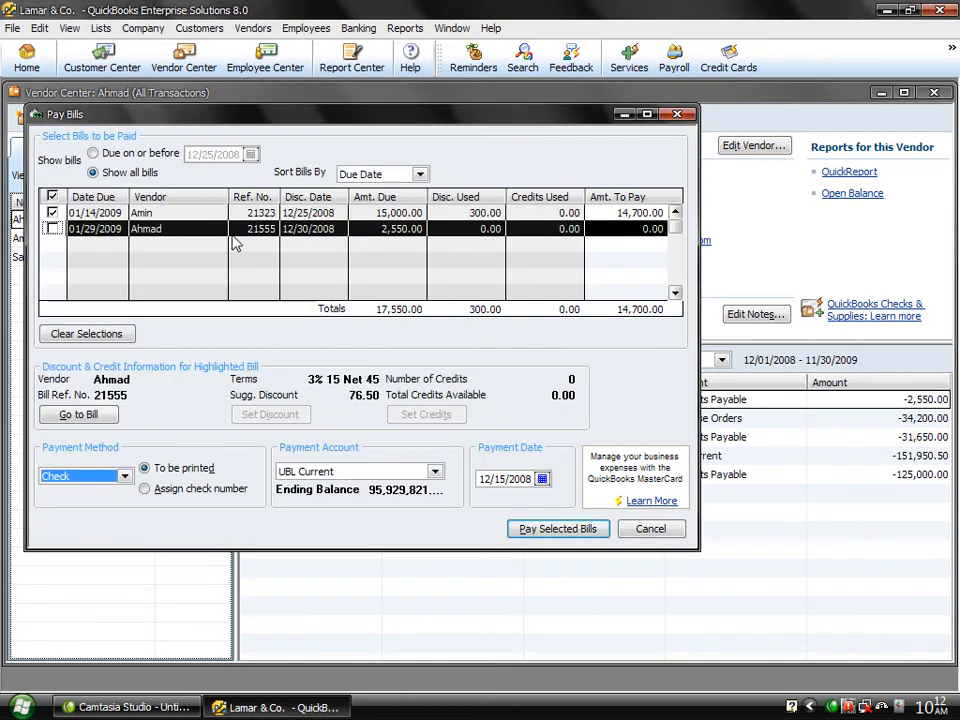
left_click(52, 228)
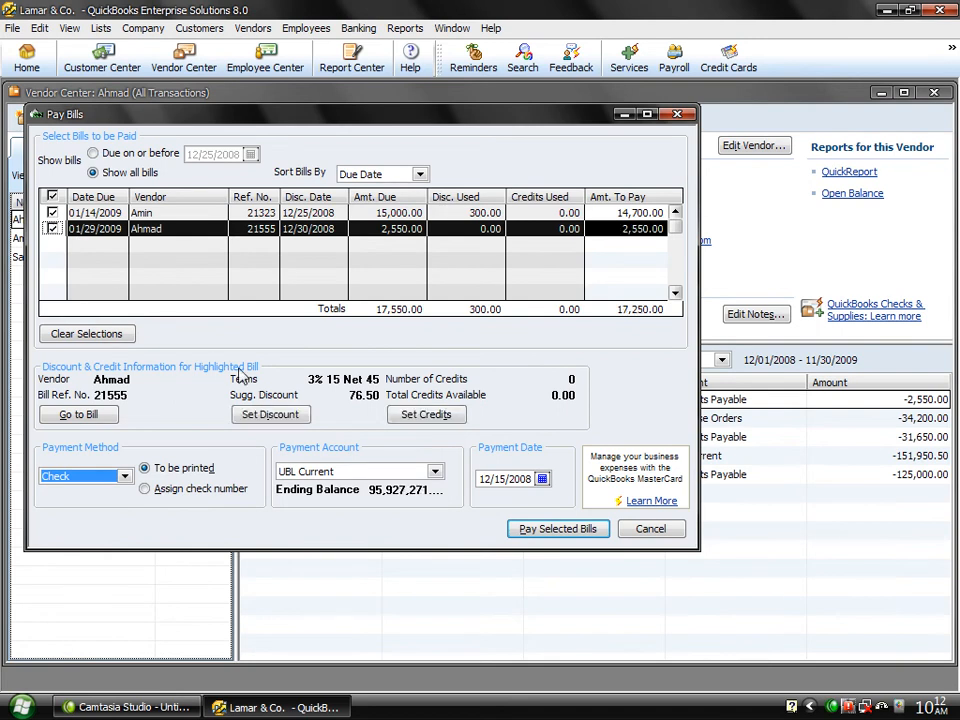
left_click(268, 414)
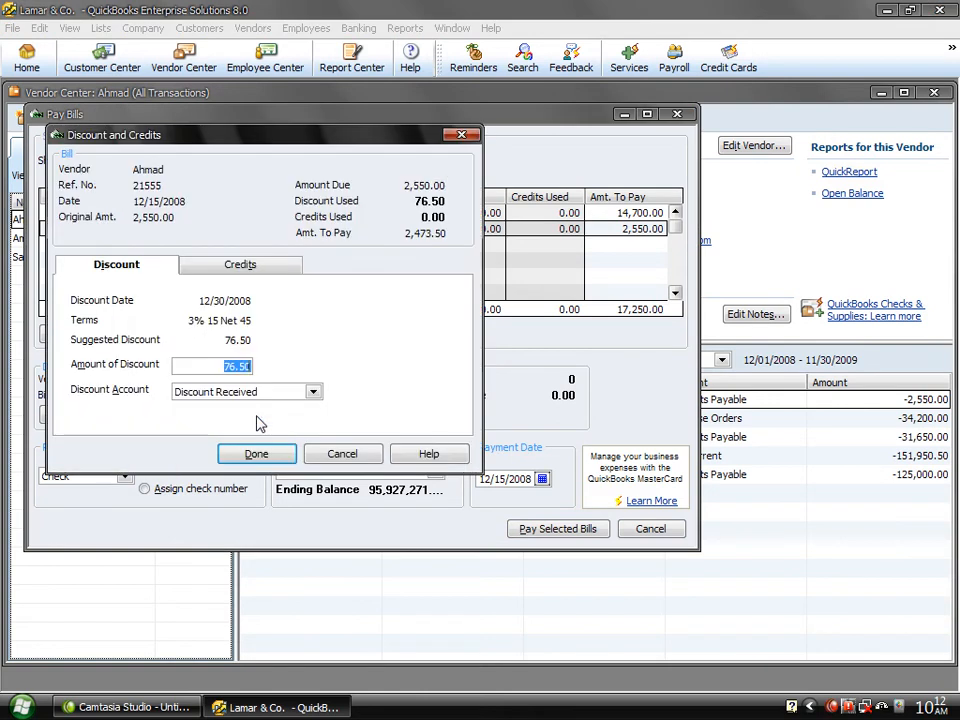
left_click(254, 454)
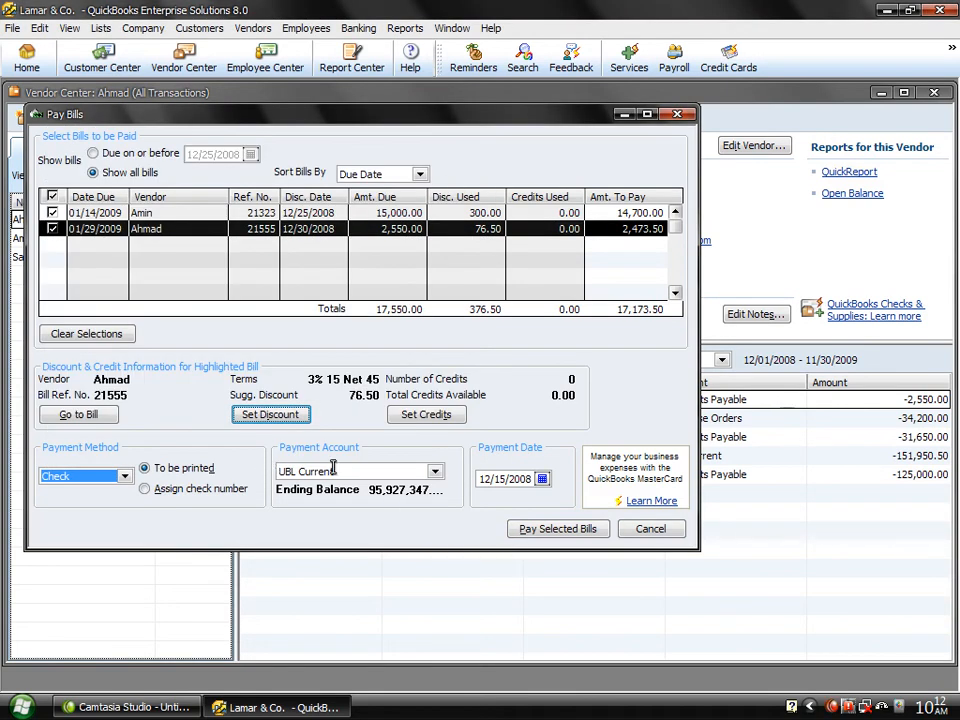
left_click(540, 534)
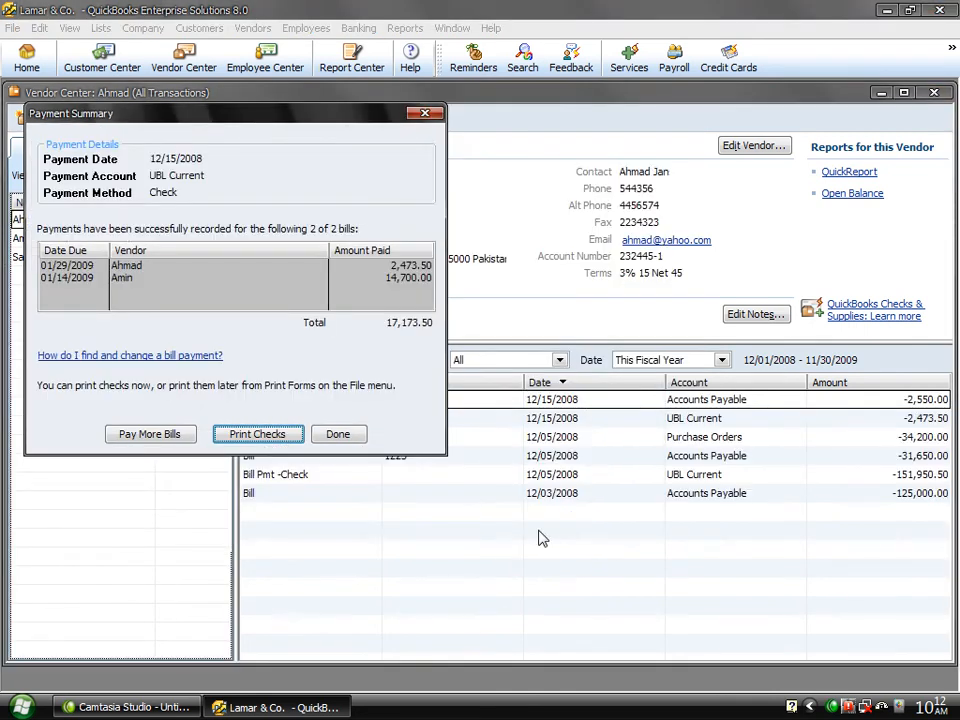
left_click(338, 434)
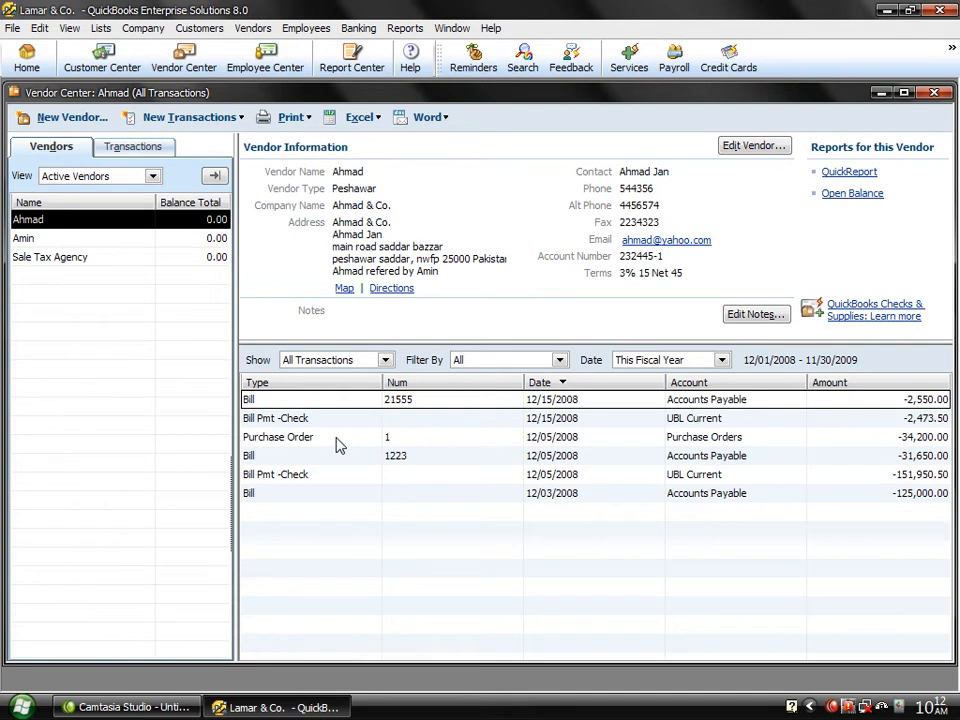
- Open the Trial Balance report and set its date range to All
left_click(406, 30)
mouse_move(547, 257)
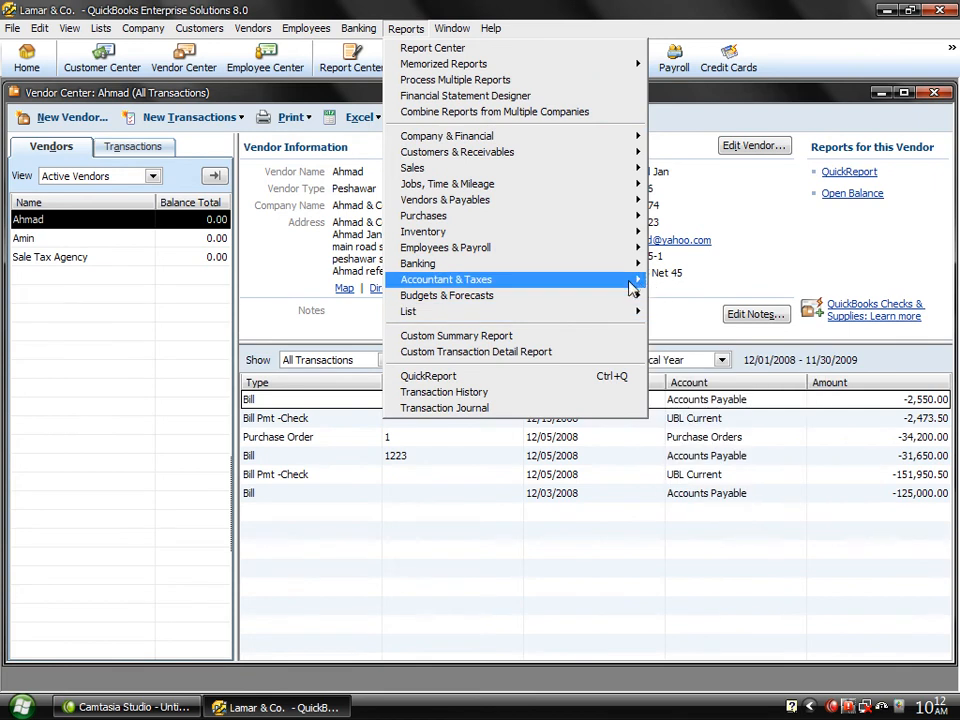
mouse_move(634, 279)
left_click(664, 296)
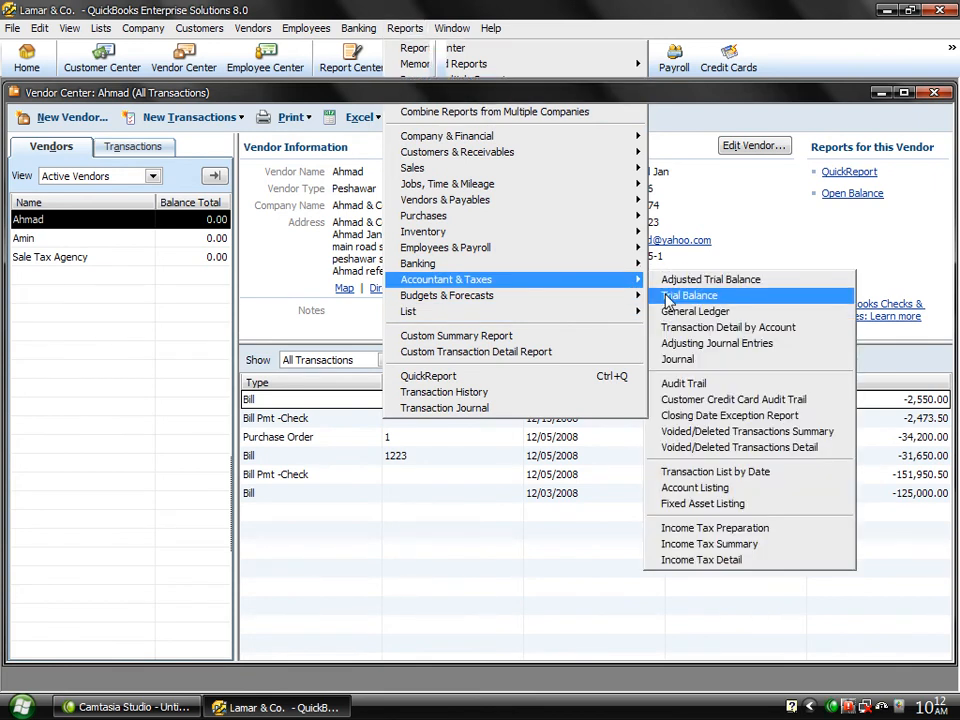
type("a")
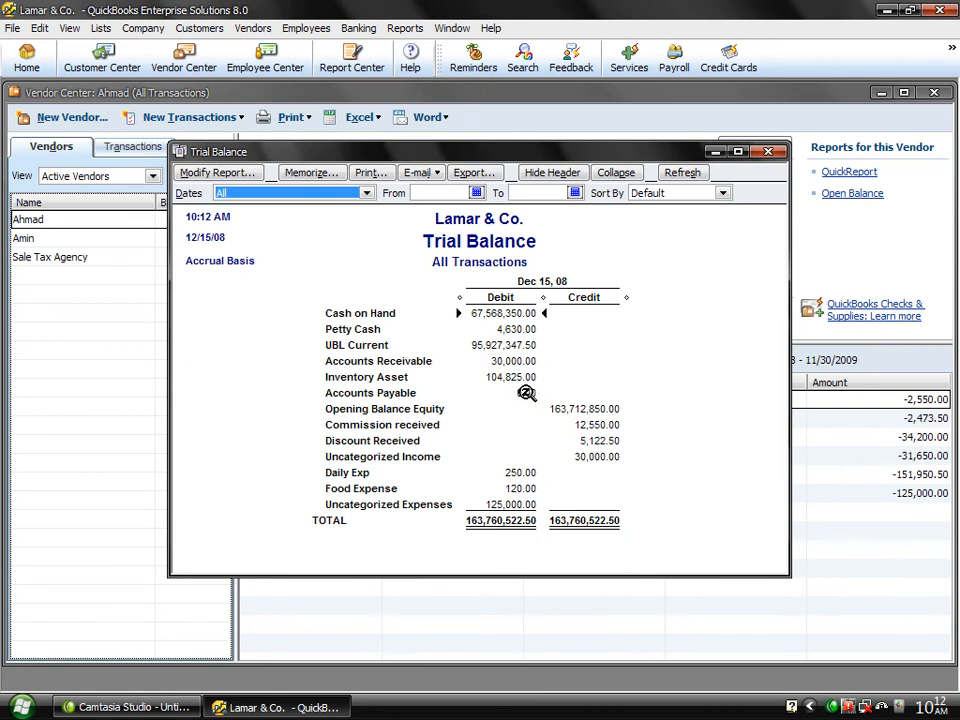
- Review the Accounts Payable transactions behind the Trial Balance amount, including the last discount entry, and close that detail report
double_click(526, 393)
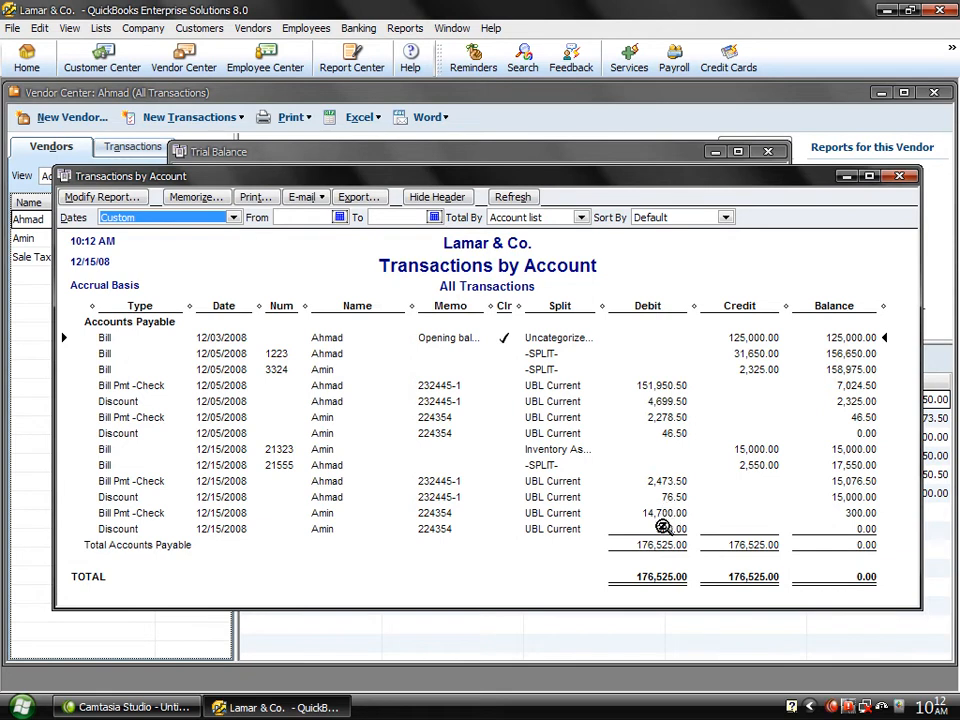
left_click(659, 529)
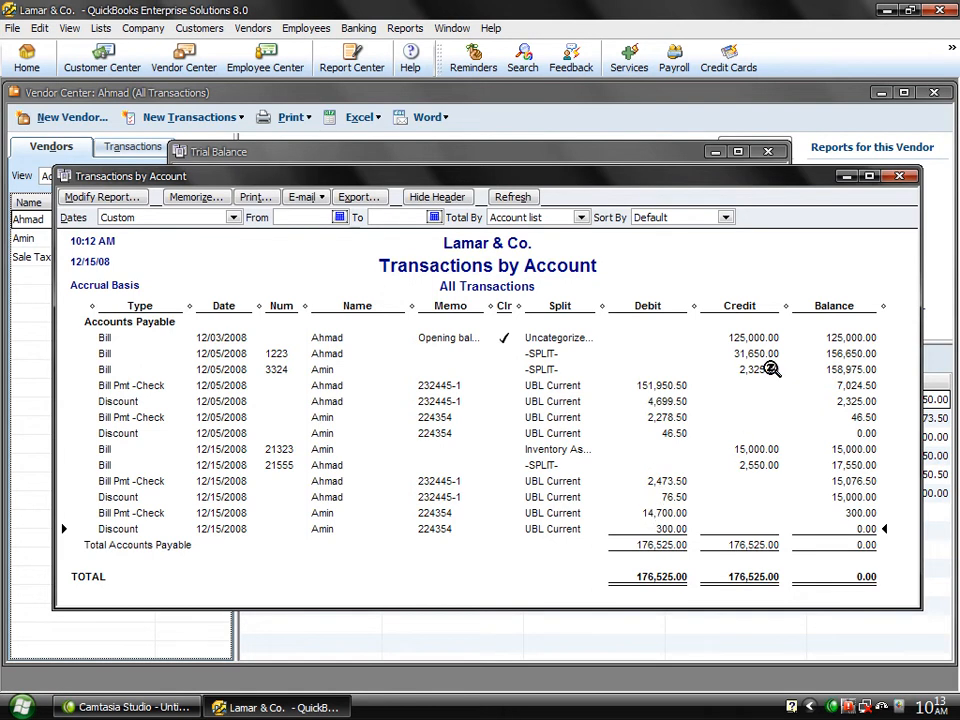
left_click(897, 176)
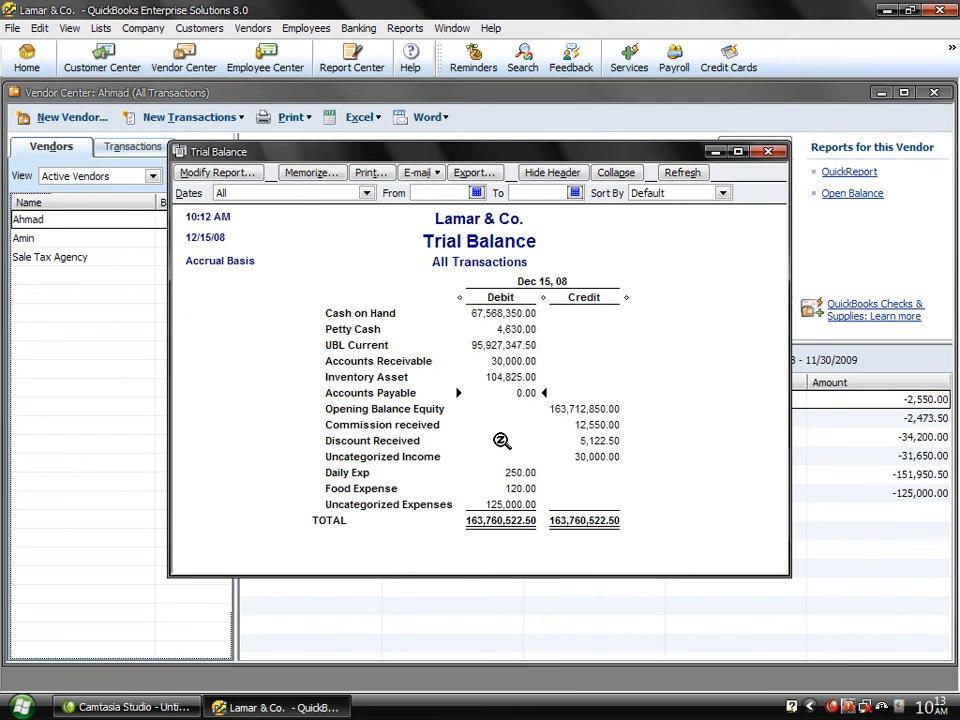
- Review the Discount Received transactions behind the Trial Balance amount, and close the reports and the Vendor Center
double_click(594, 442)
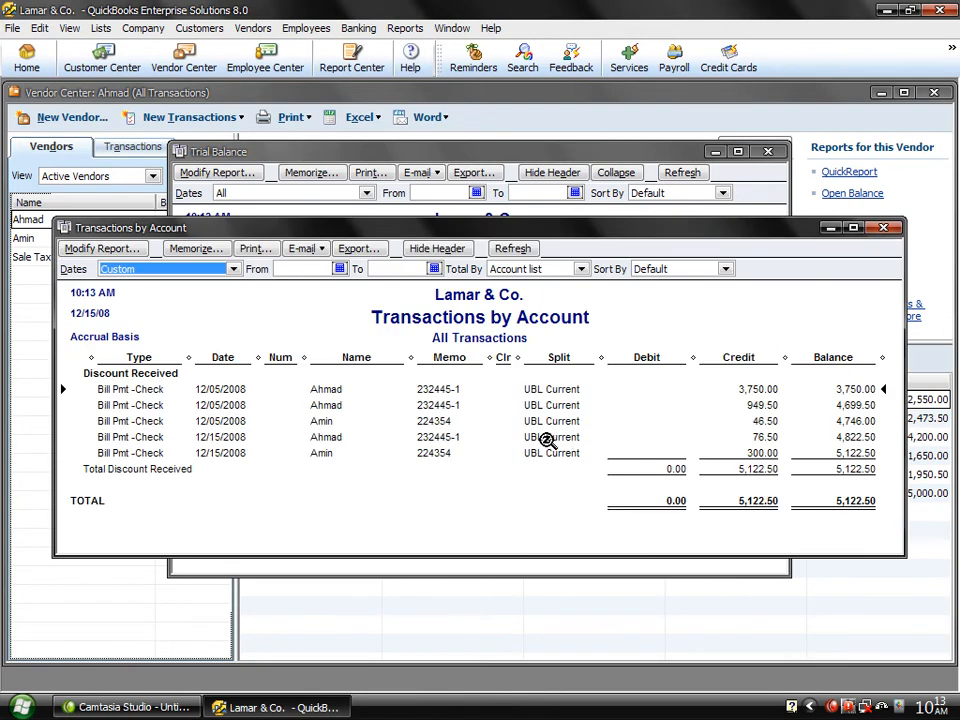
left_click(766, 455)
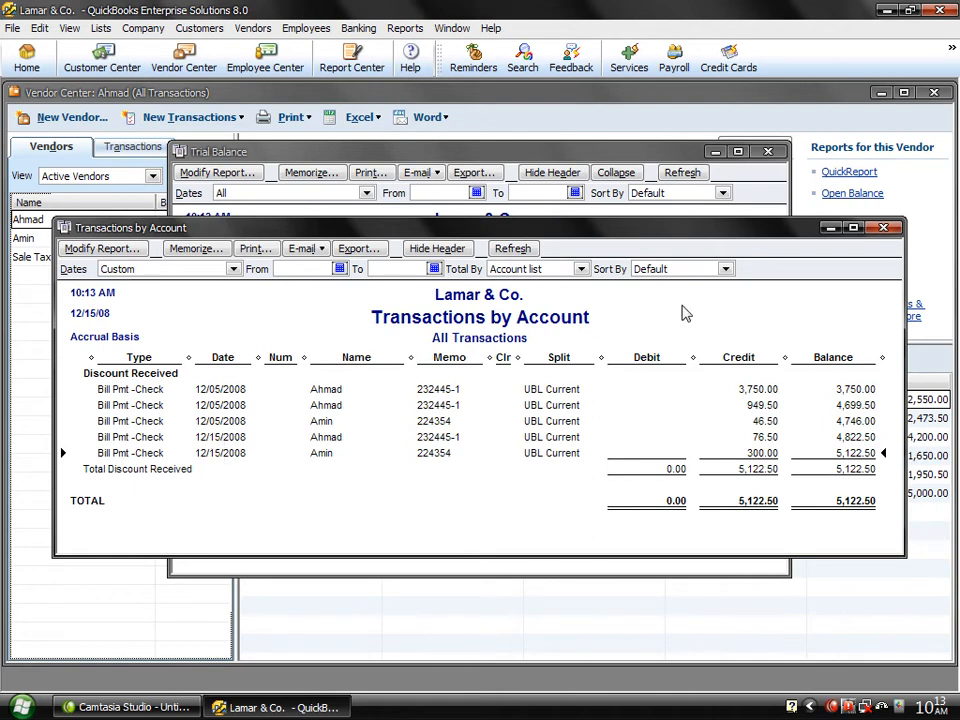
left_click(884, 228)
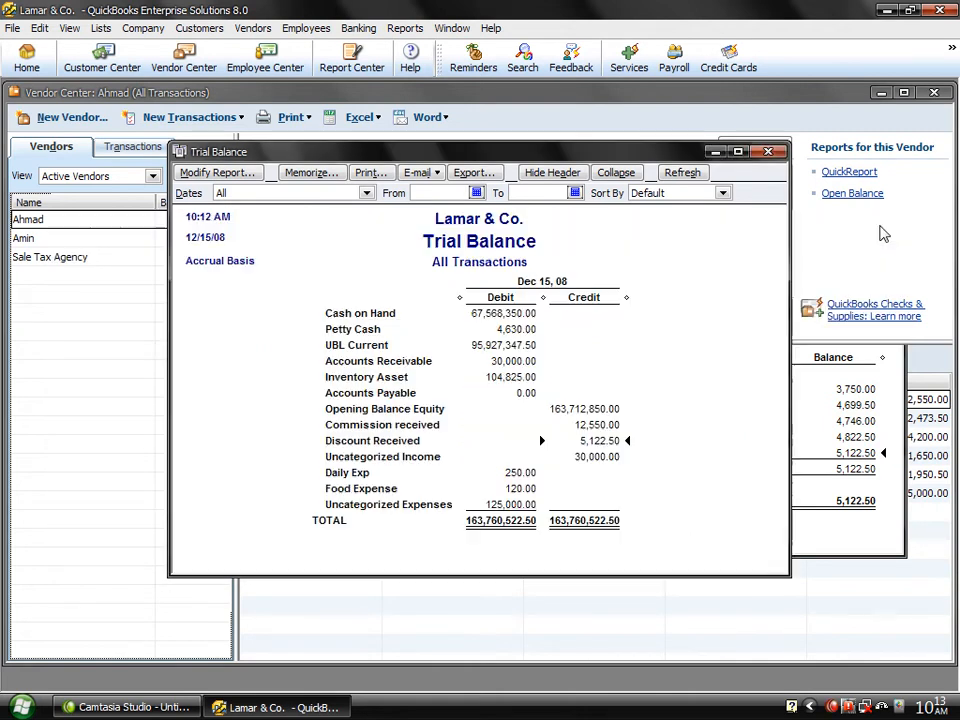
left_click(768, 151)
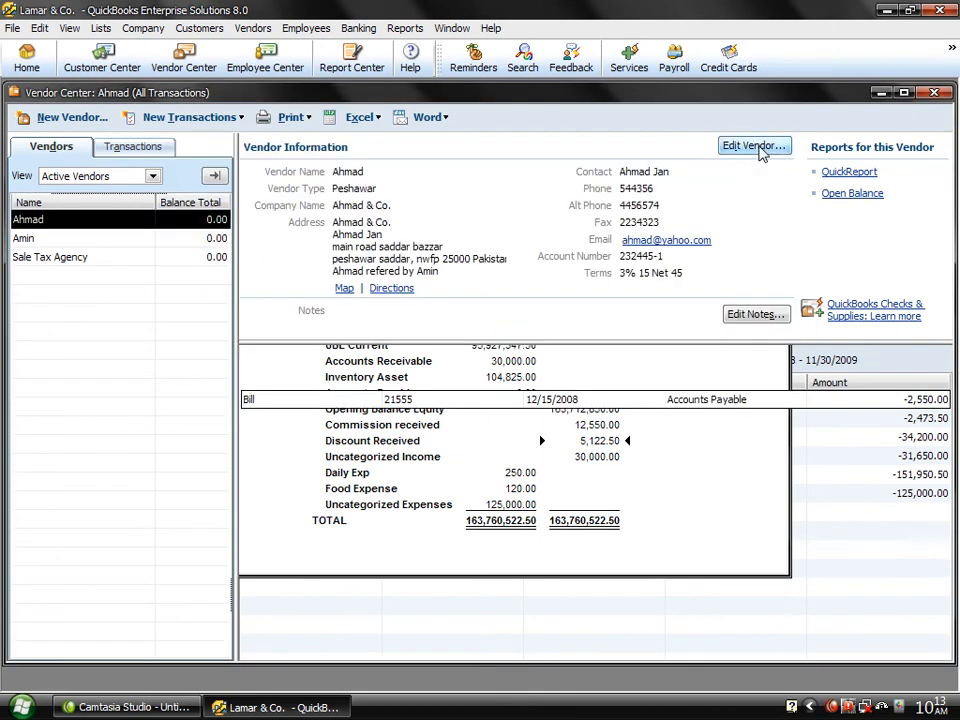
left_click(934, 92)
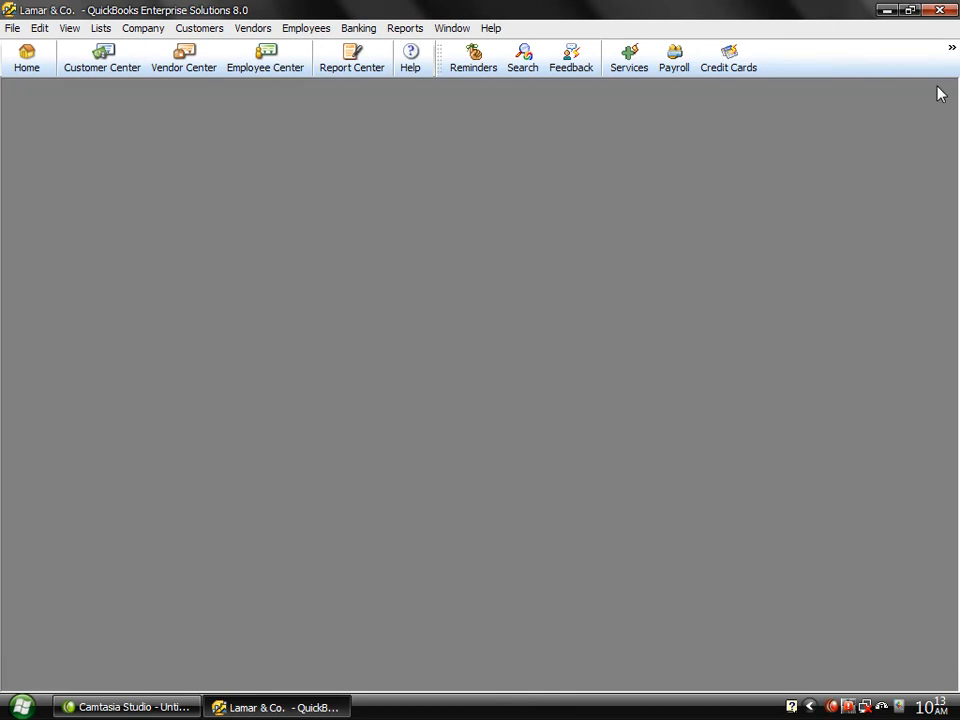
- Start a new bill for vendor Ahmad & Co. with the Expenses section active
left_click(262, 30)
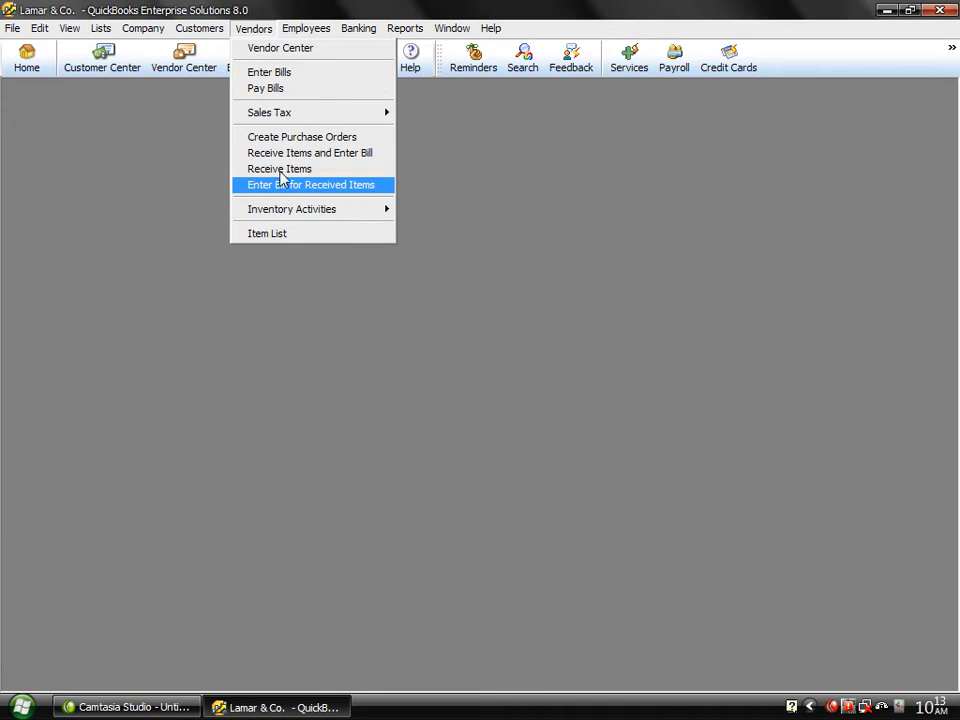
left_click(268, 79)
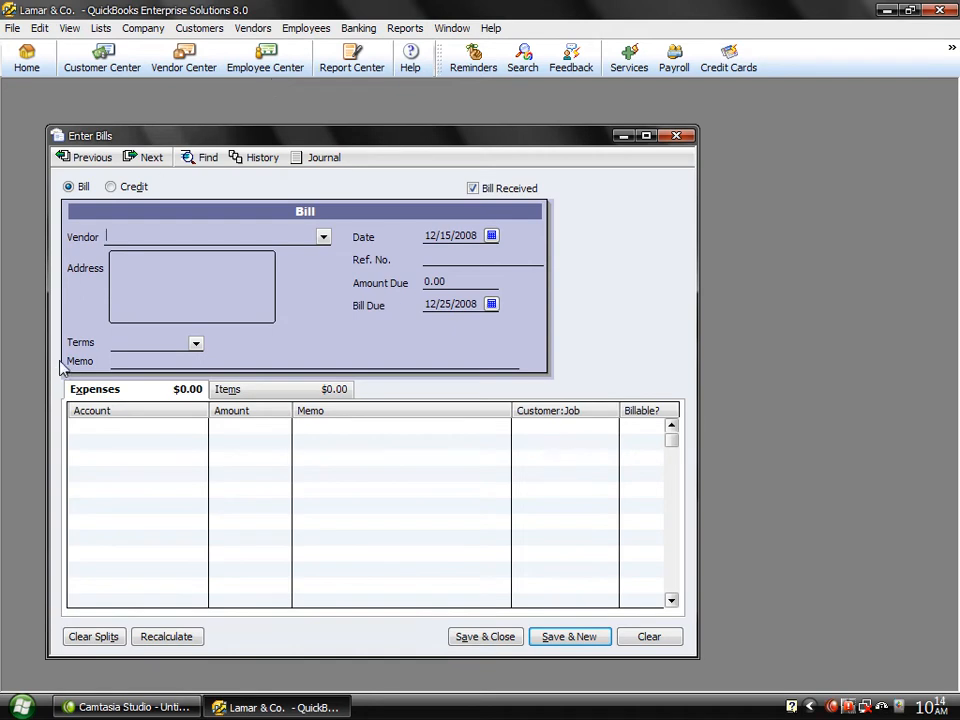
left_click(245, 396)
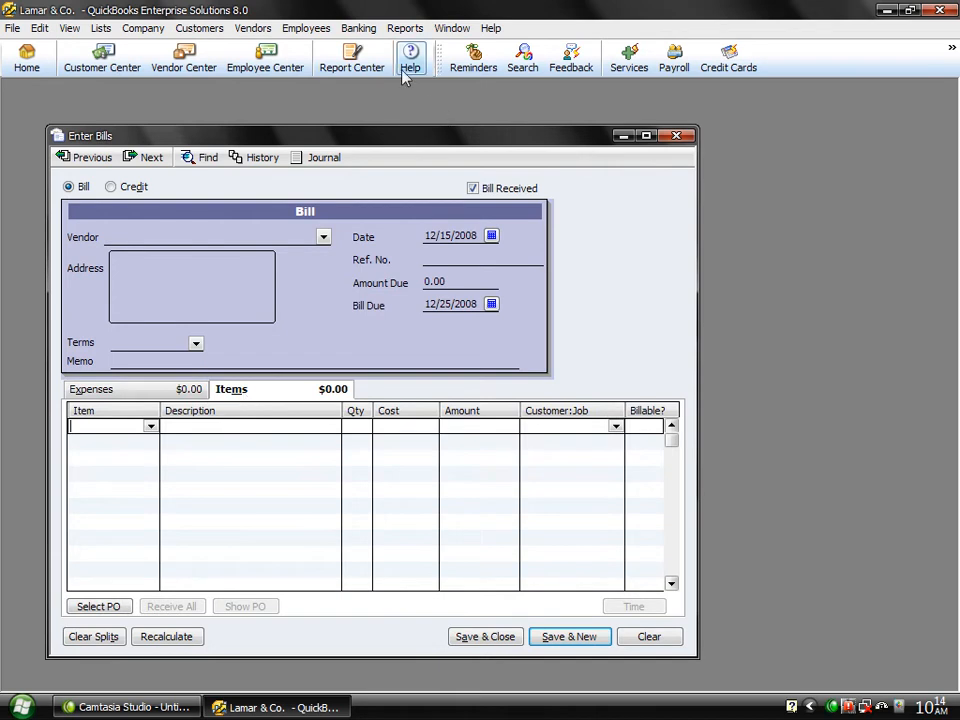
left_click(256, 28)
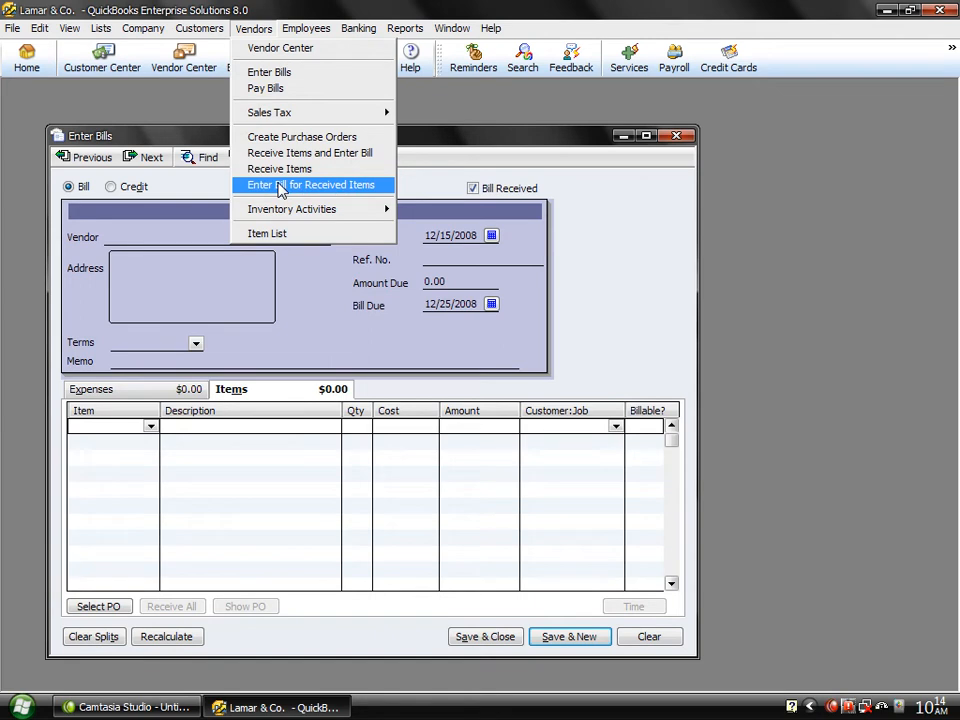
left_click(123, 137)
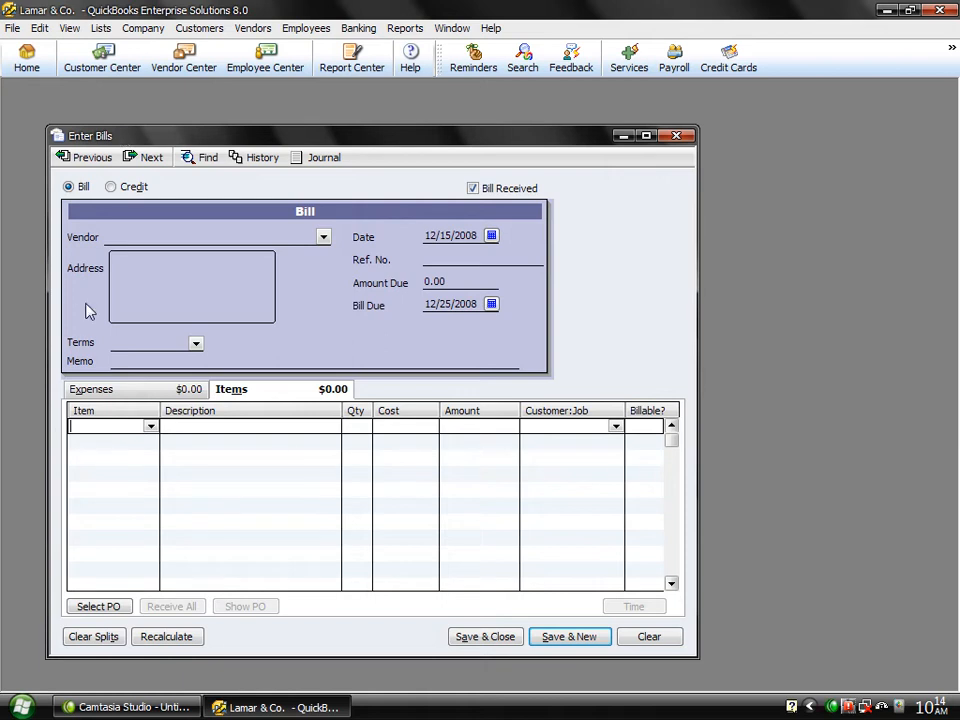
left_click(128, 402)
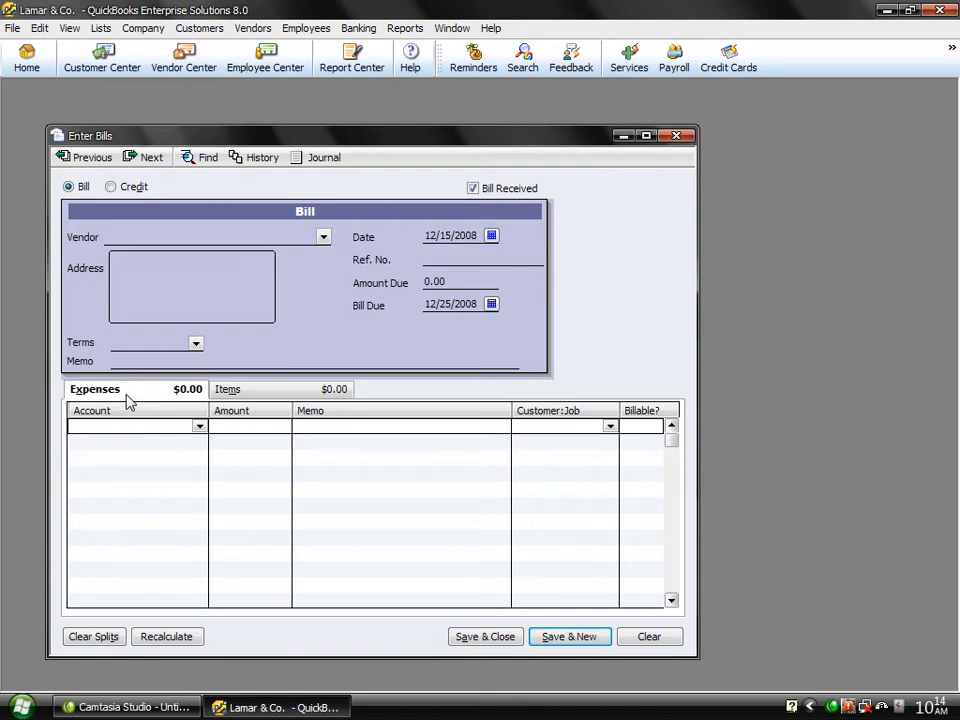
left_click(323, 237)
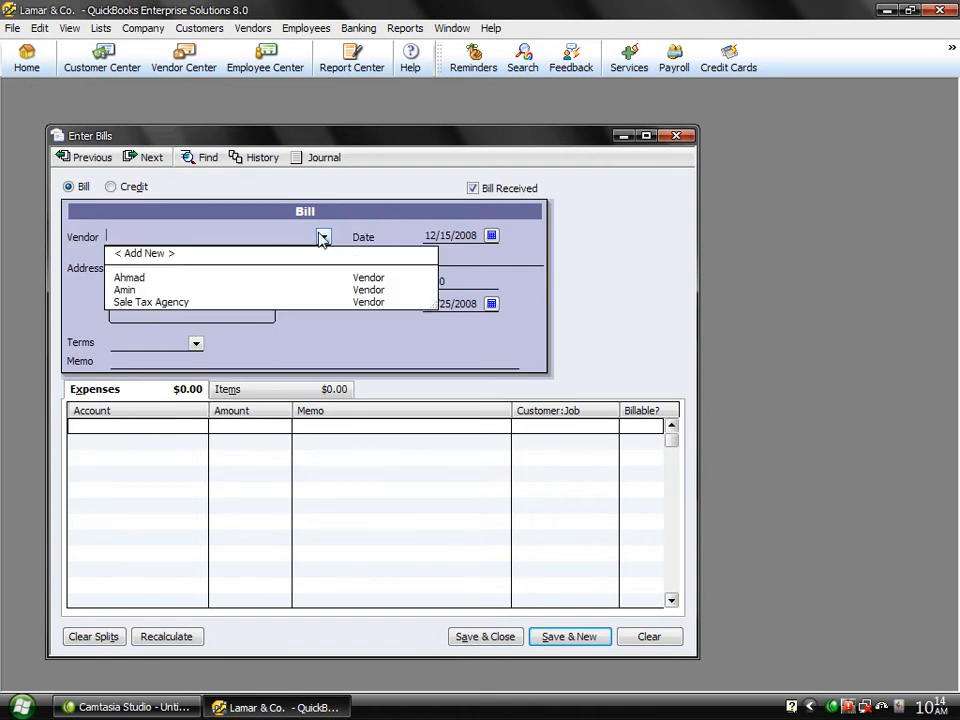
left_click(150, 278)
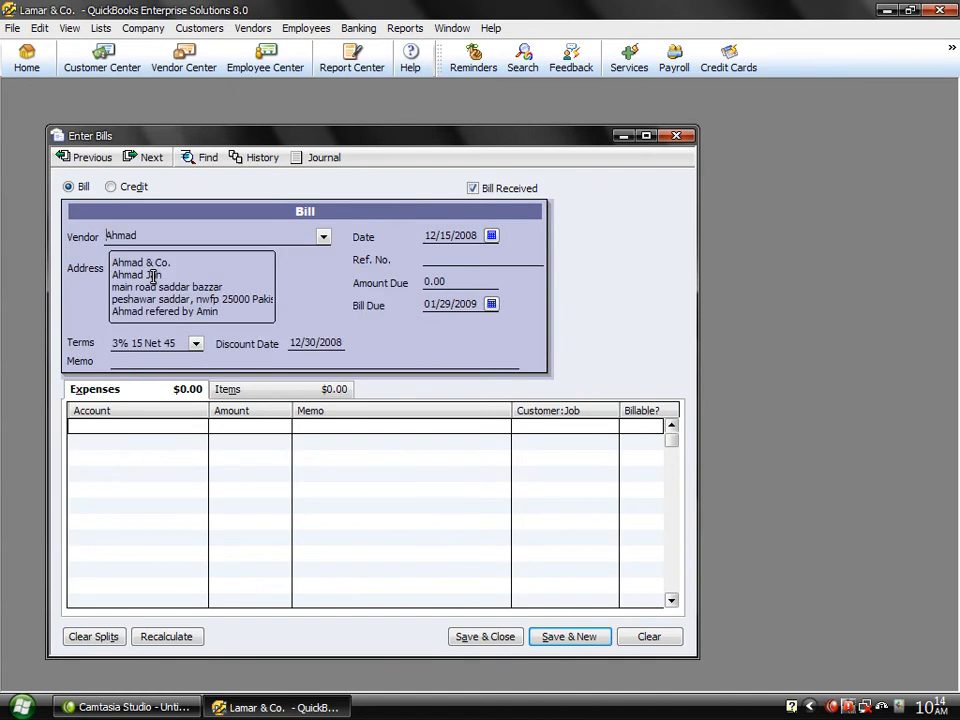
- Add an Advertising and Promotion expense line of 15,000.00 to the bill
left_click(198, 427)
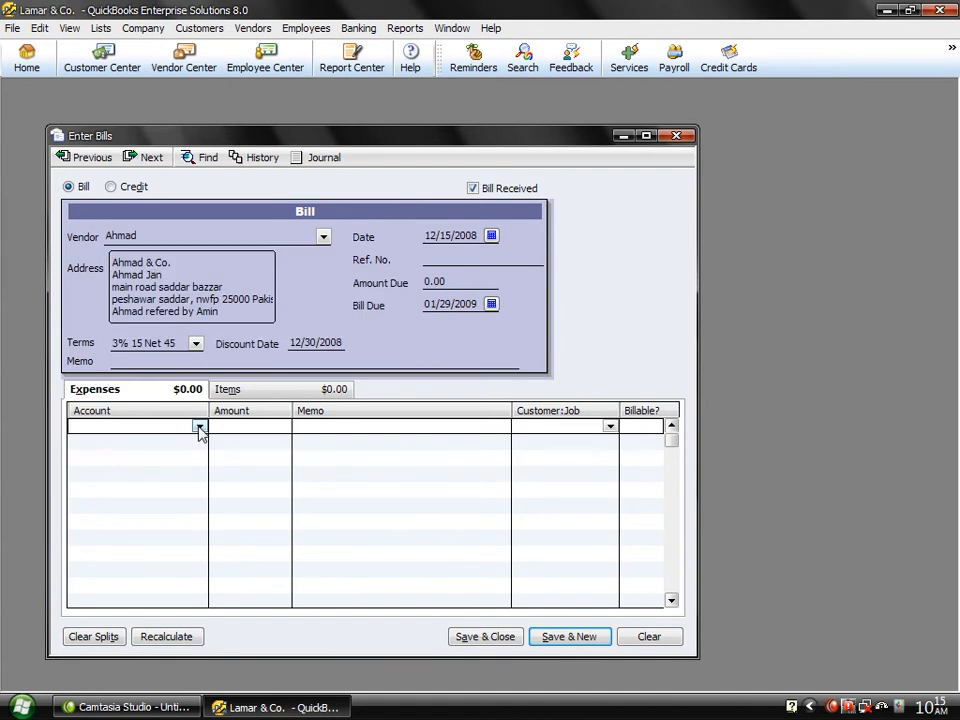
type("Advertising and Promotion")
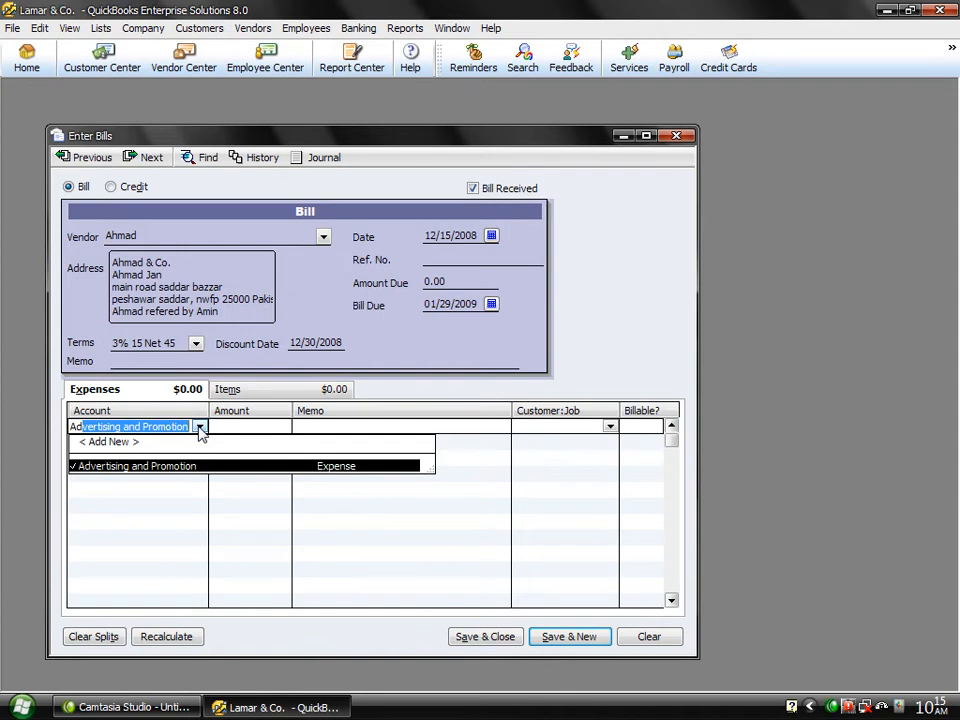
key("Tab")
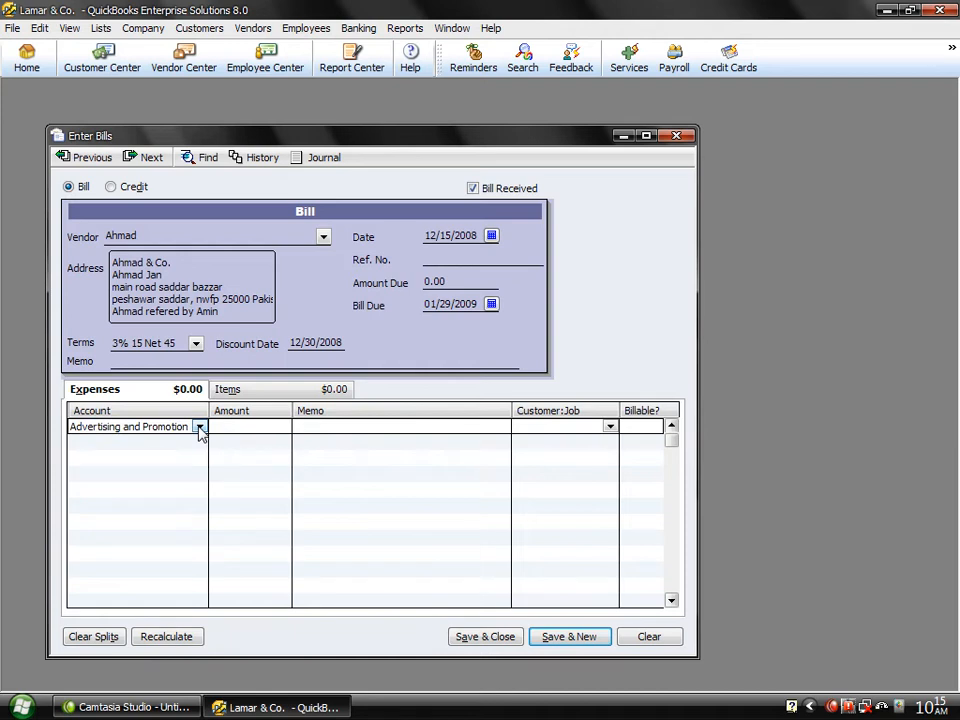
type("15000")
- Create a new Expense account named Engineering Services and use it for the bill's second expense line
left_click(119, 440)
type("es")
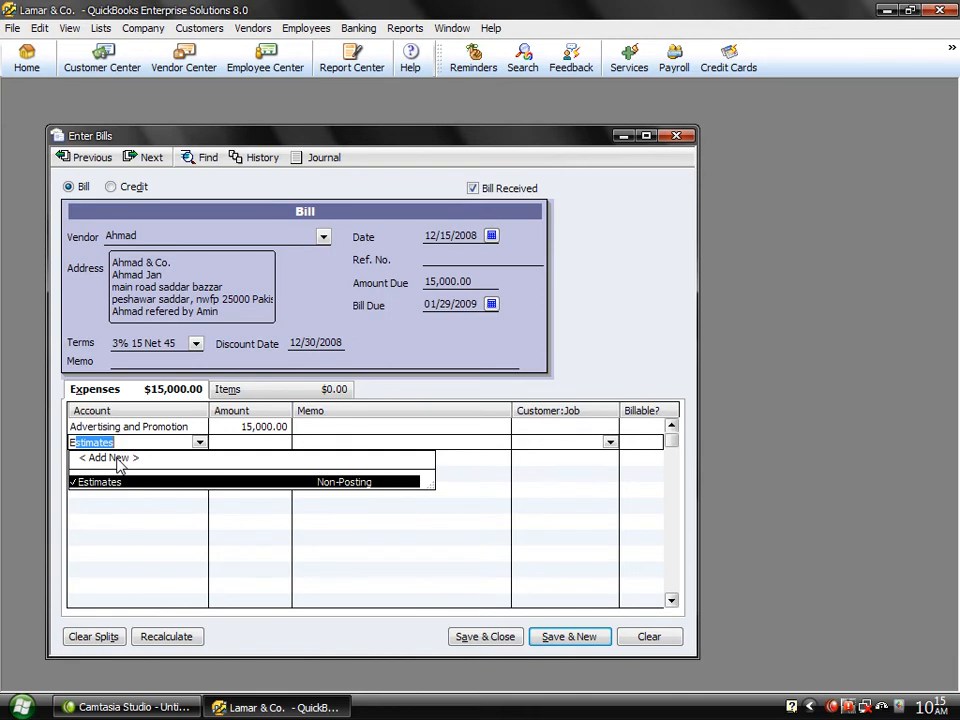
left_click(112, 458)
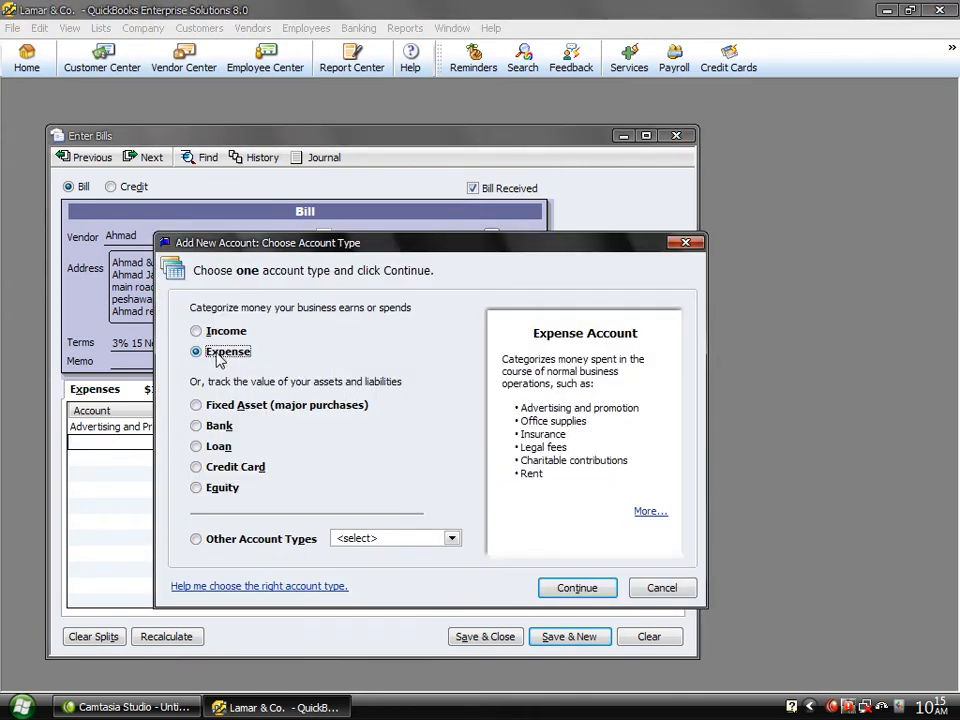
left_click(576, 588)
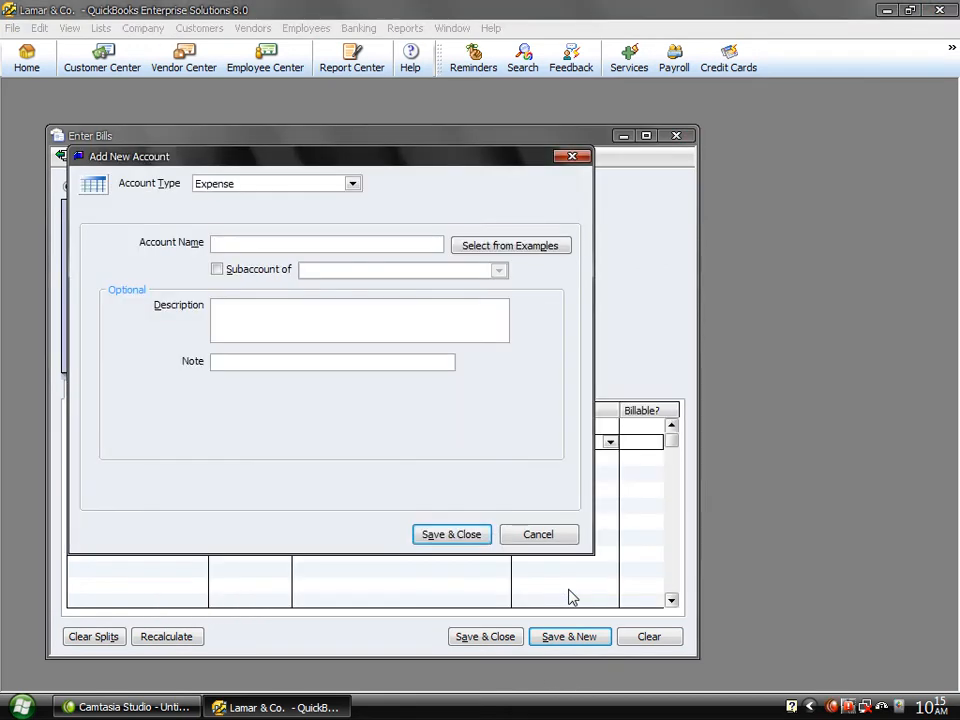
type("Engineering Services")
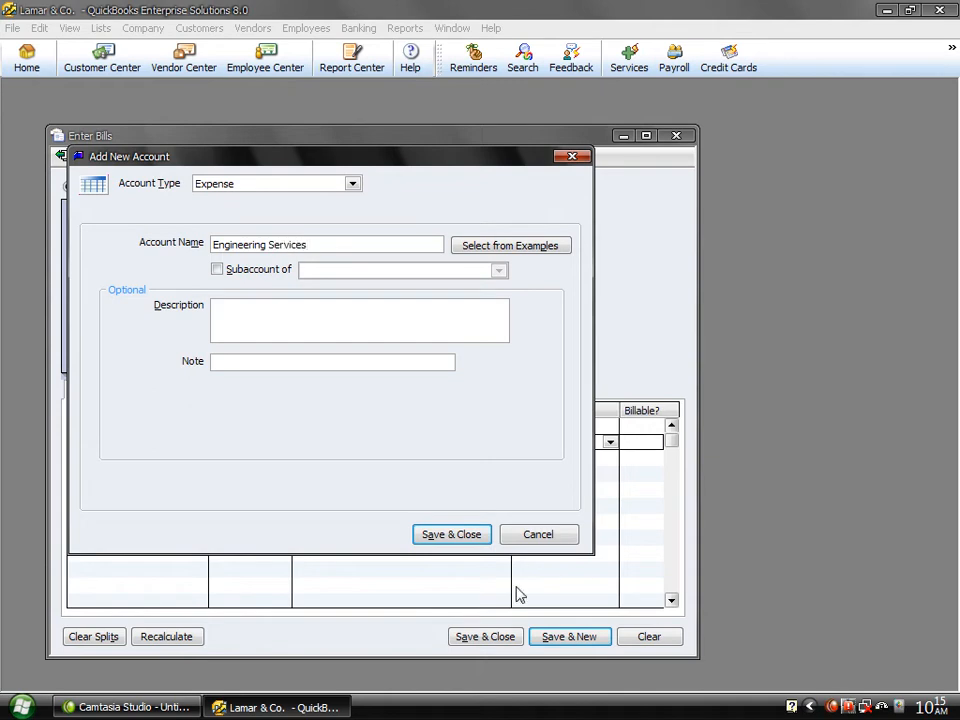
left_click(454, 537)
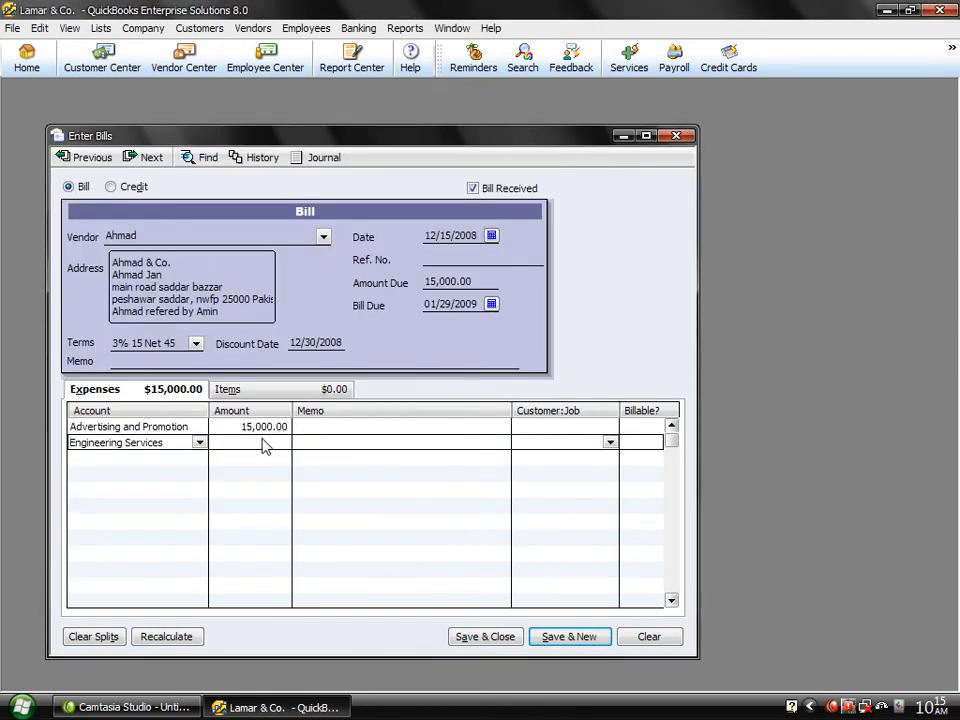
- Set the Engineering Services amount to 3,500.00, enter reference number 33245, and save and close the bill
type("3500")
left_click(460, 283)
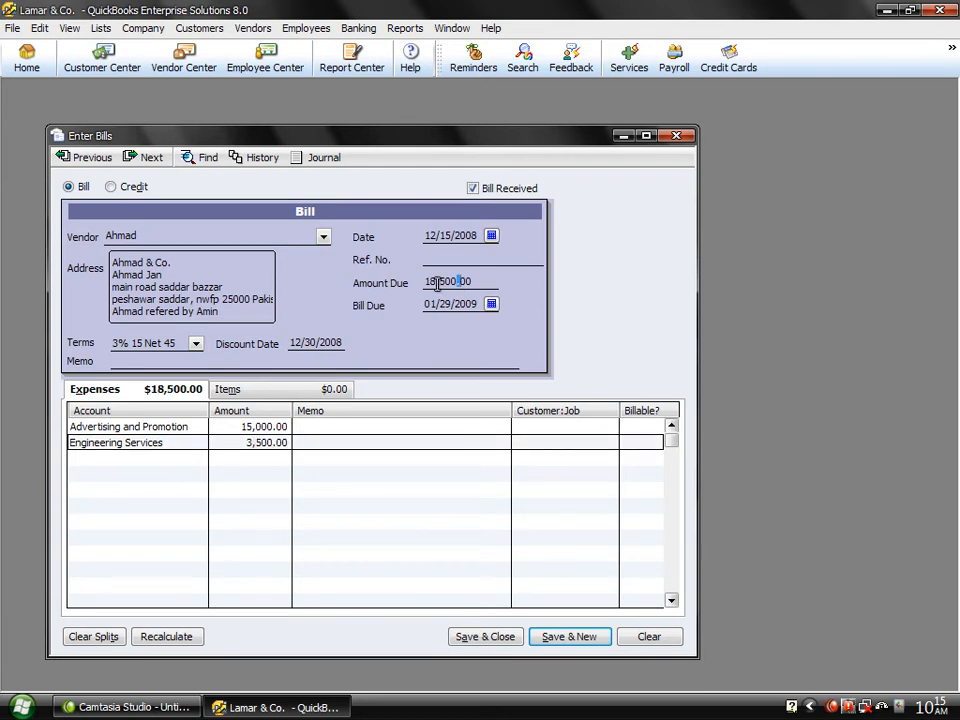
left_click(457, 259)
type("33245")
left_click(497, 639)
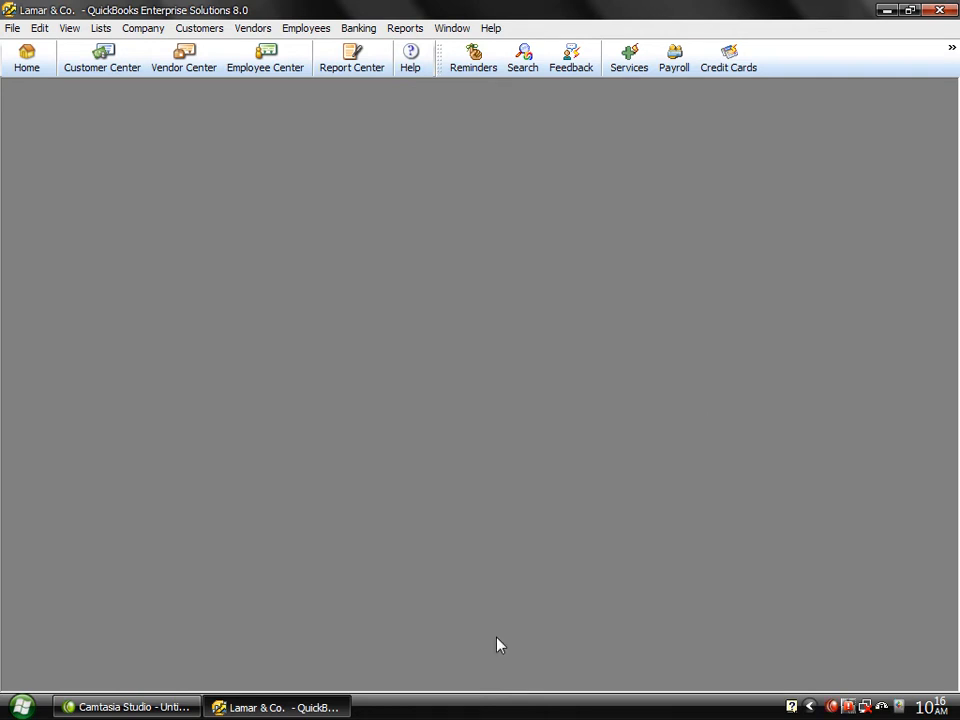
- Check bill 33245 among Ahmad & Co.'s transactions in the Vendor Center and open the Trial Balance report
left_click(190, 76)
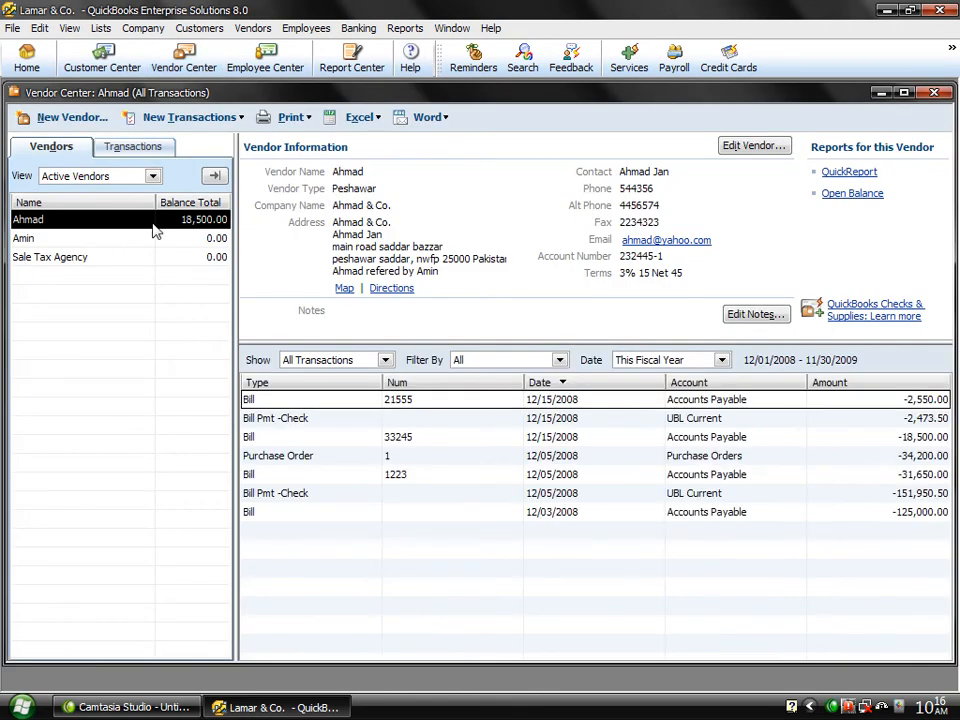
left_click(449, 440)
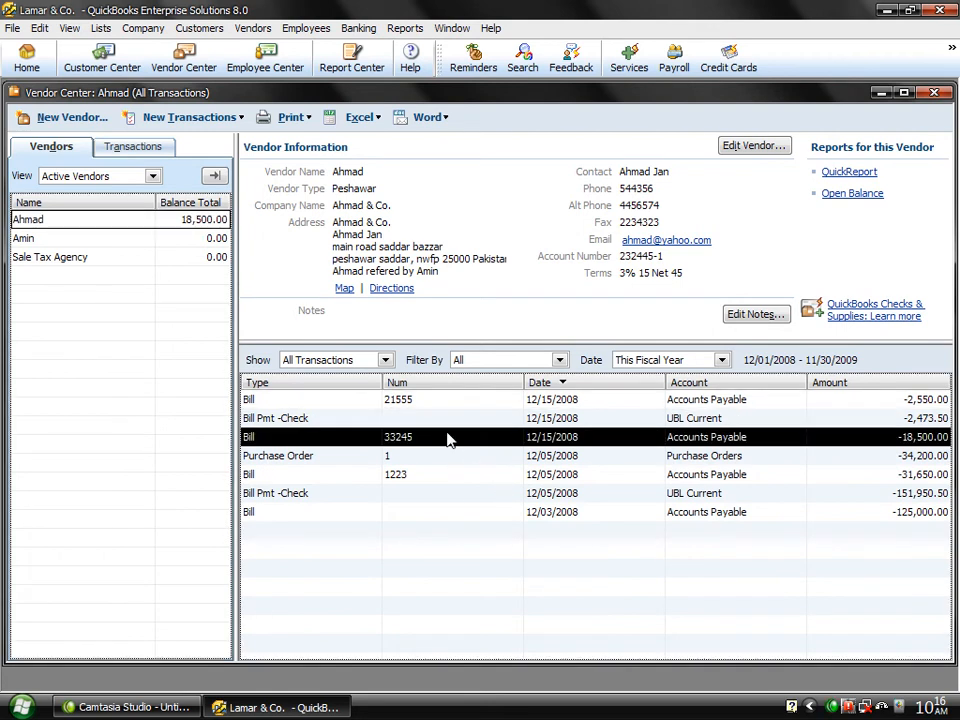
left_click(400, 29)
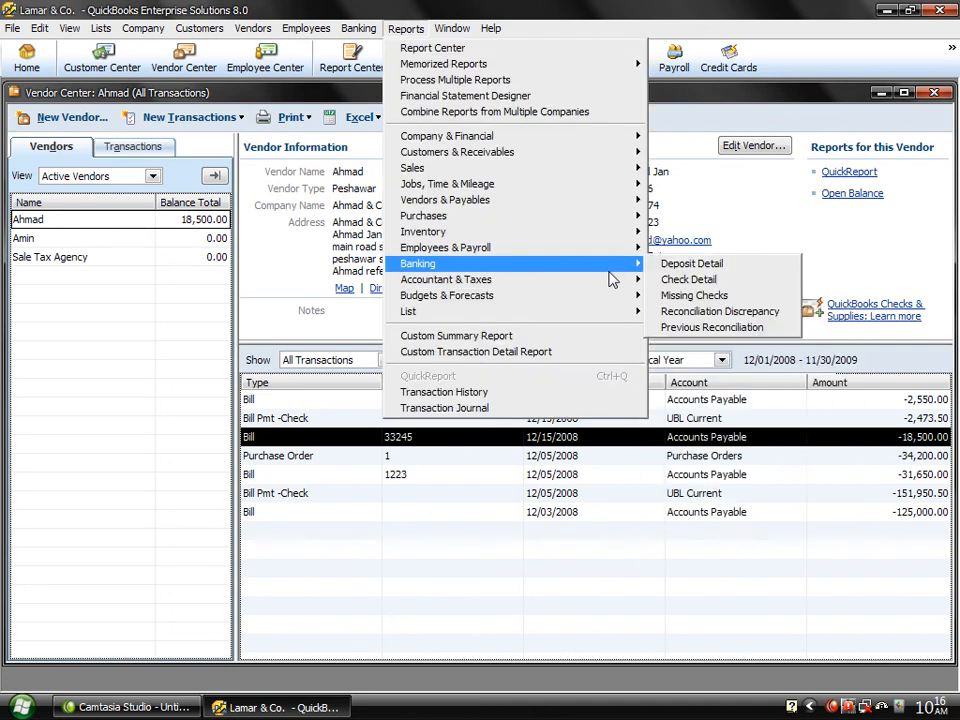
mouse_move(615, 280)
left_click(672, 297)
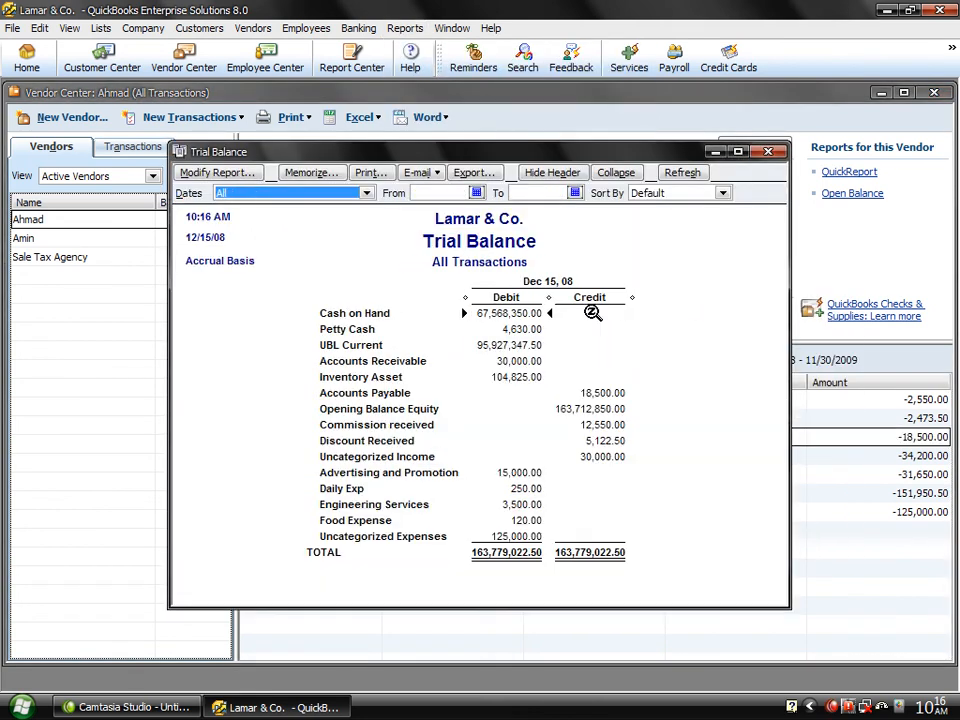
- Drill down from the Trial Balance's Accounts Payable amount to bill 33245 and view its Items section
left_click(615, 394)
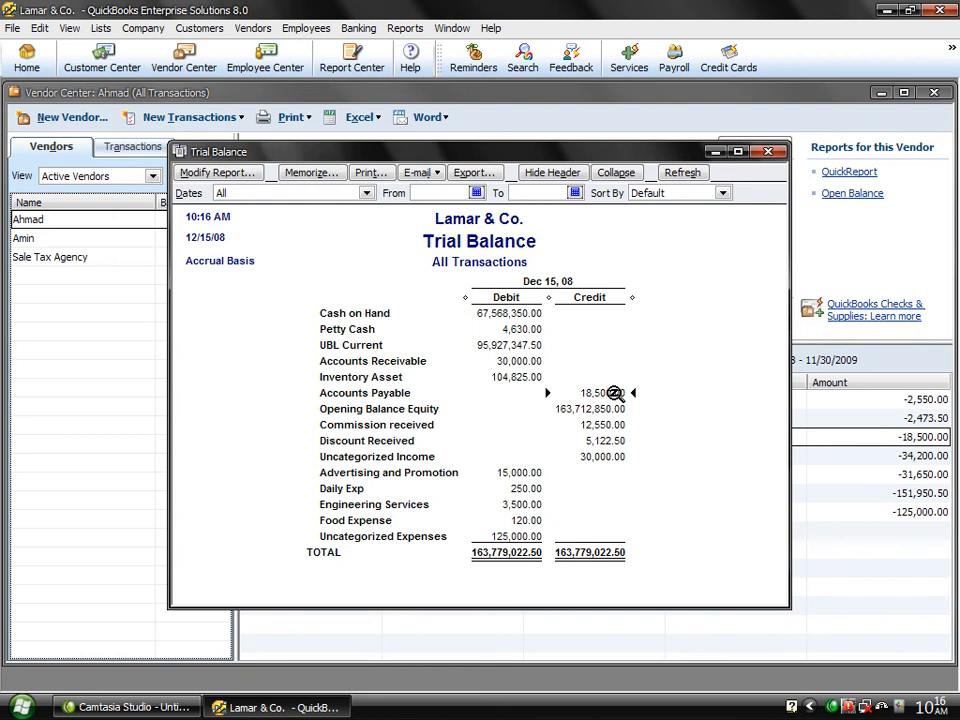
double_click(615, 394)
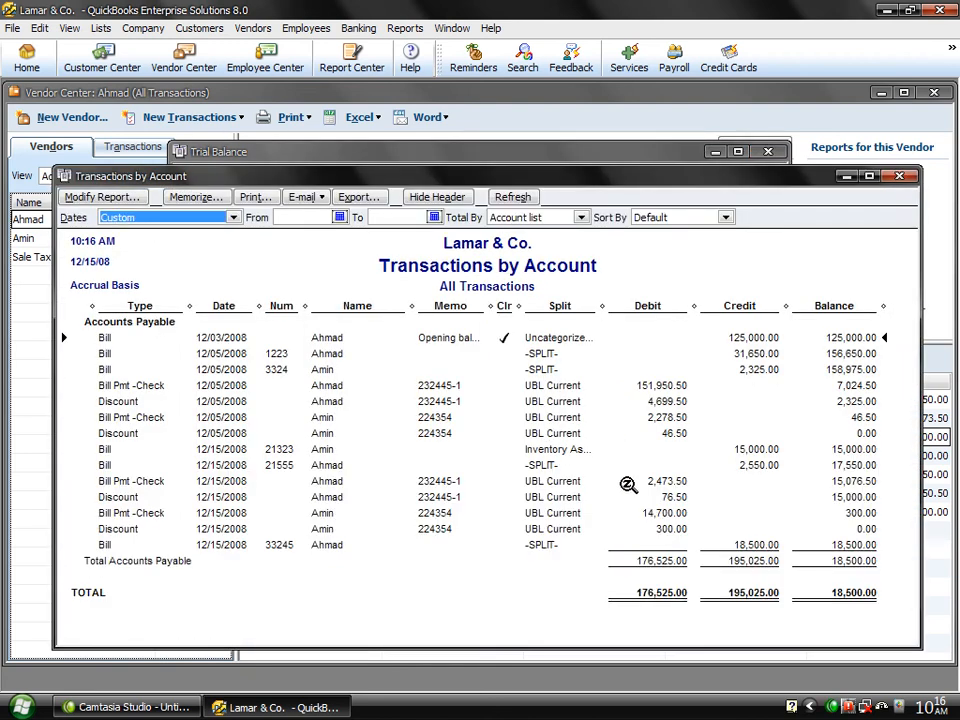
left_click(749, 546)
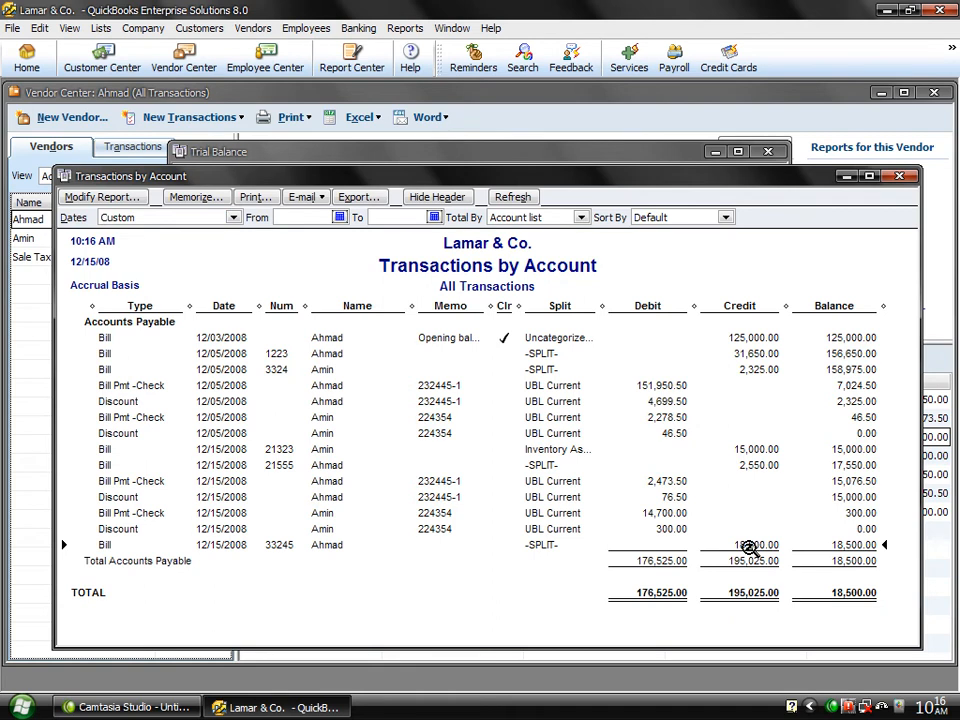
double_click(749, 546)
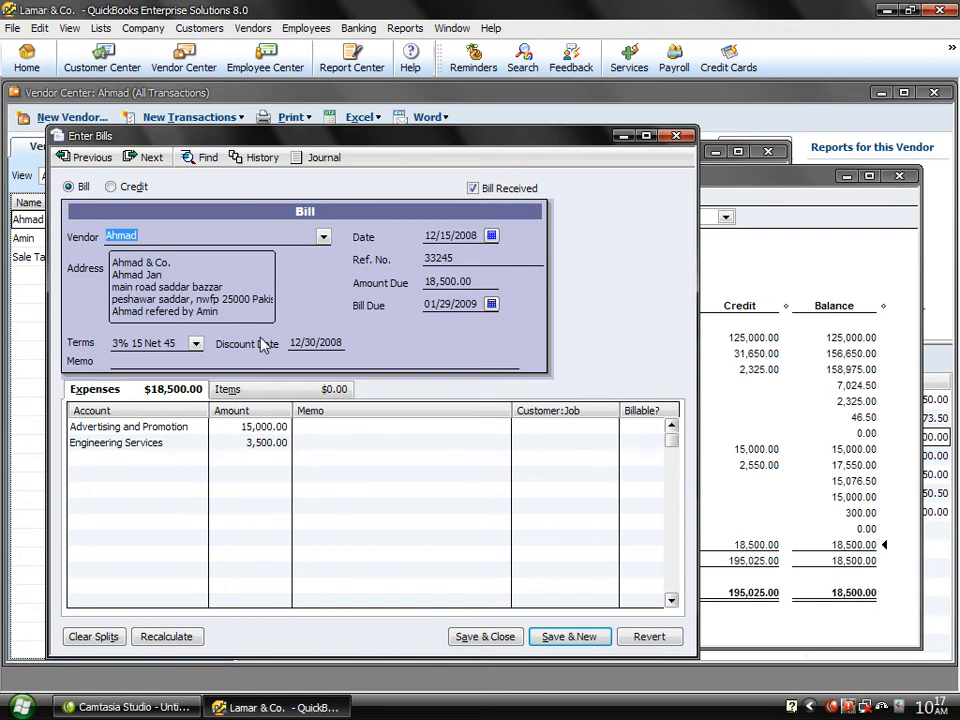
left_click(236, 394)
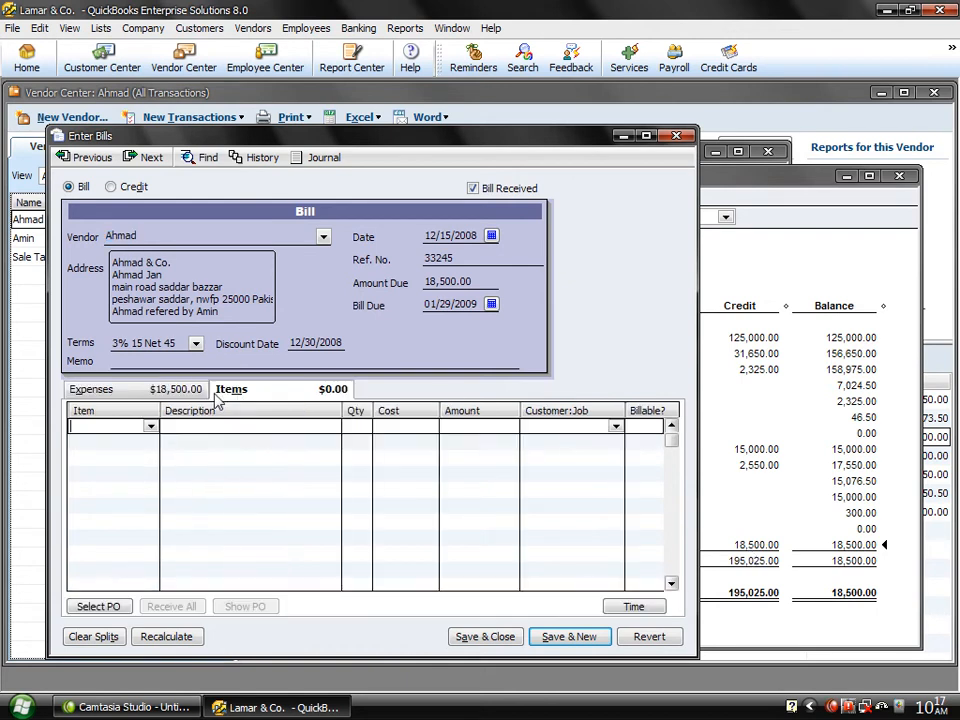
- View the items available for bill 33245, then close the bill, the Transactions by Account report and the Trial Balance
left_click(151, 427)
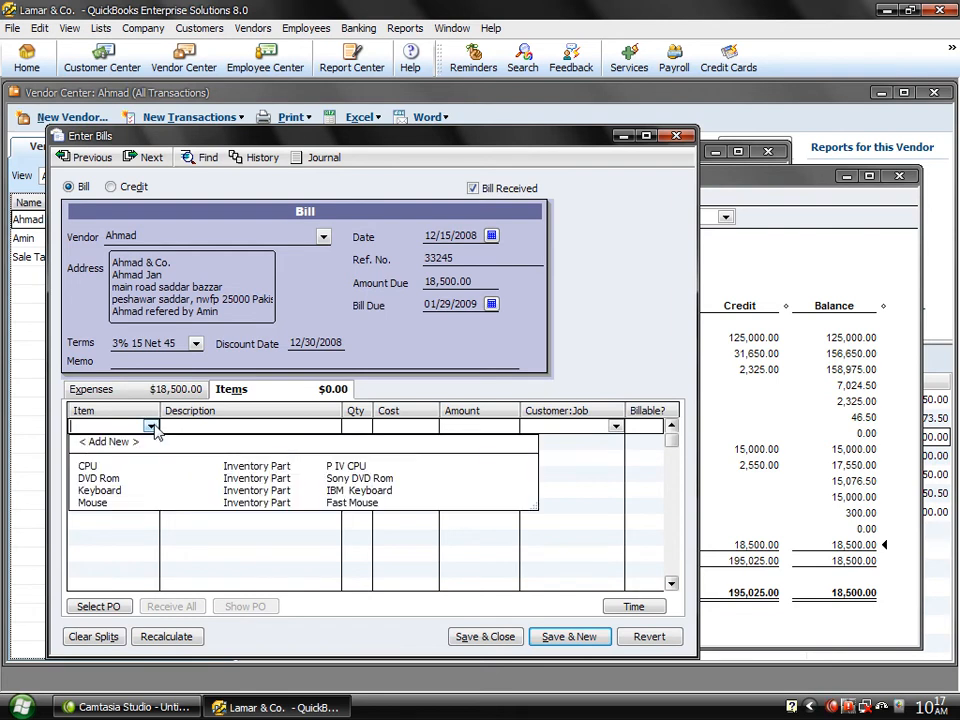
left_click(152, 427)
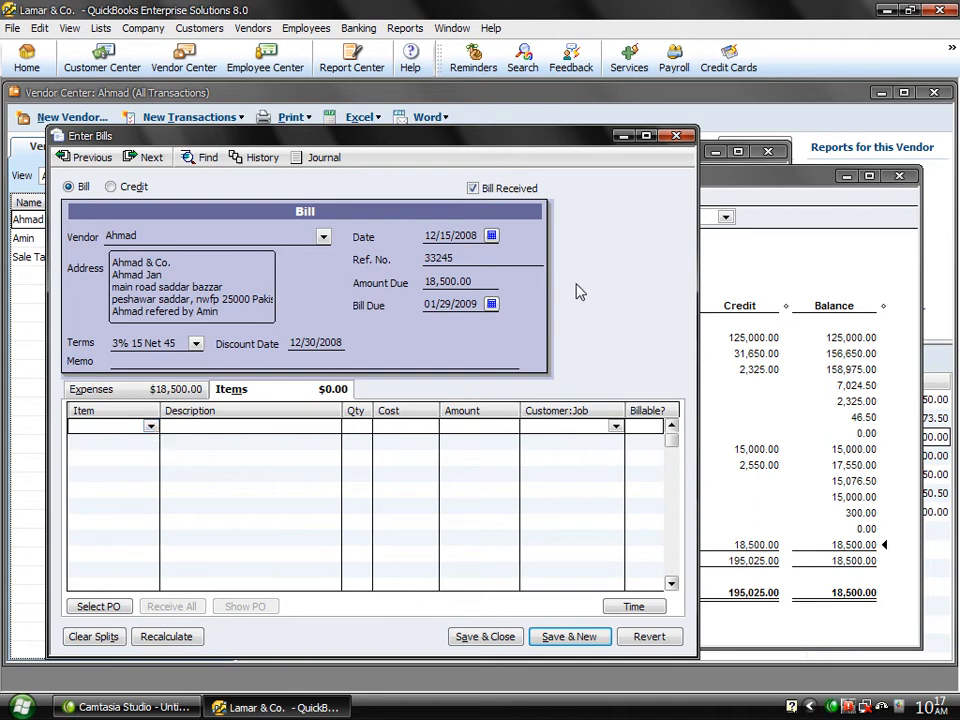
left_click(677, 136)
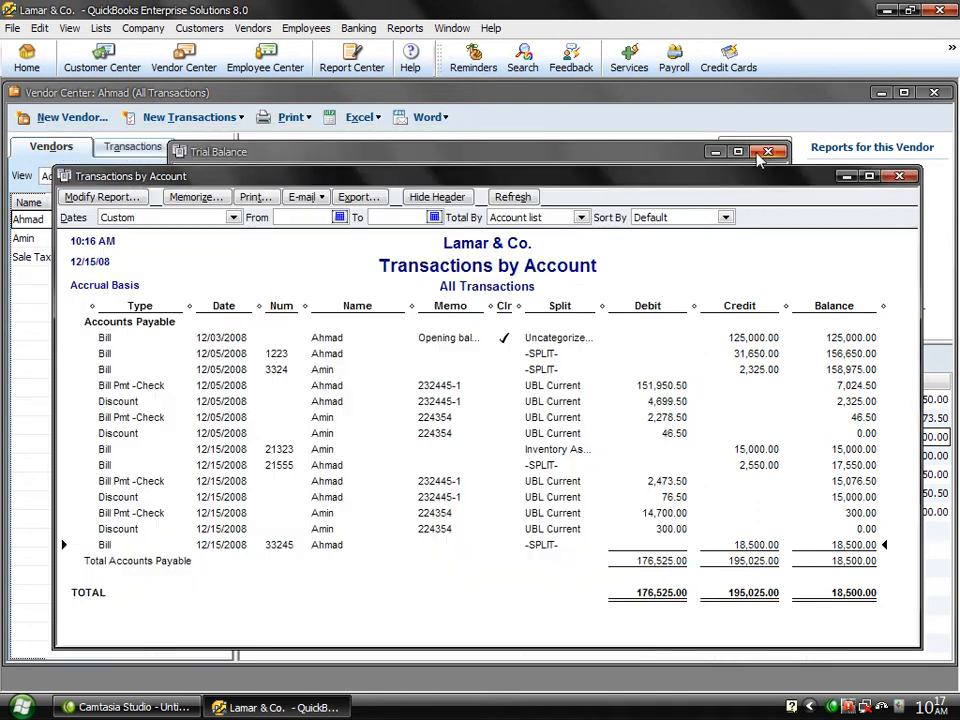
left_click(899, 177)
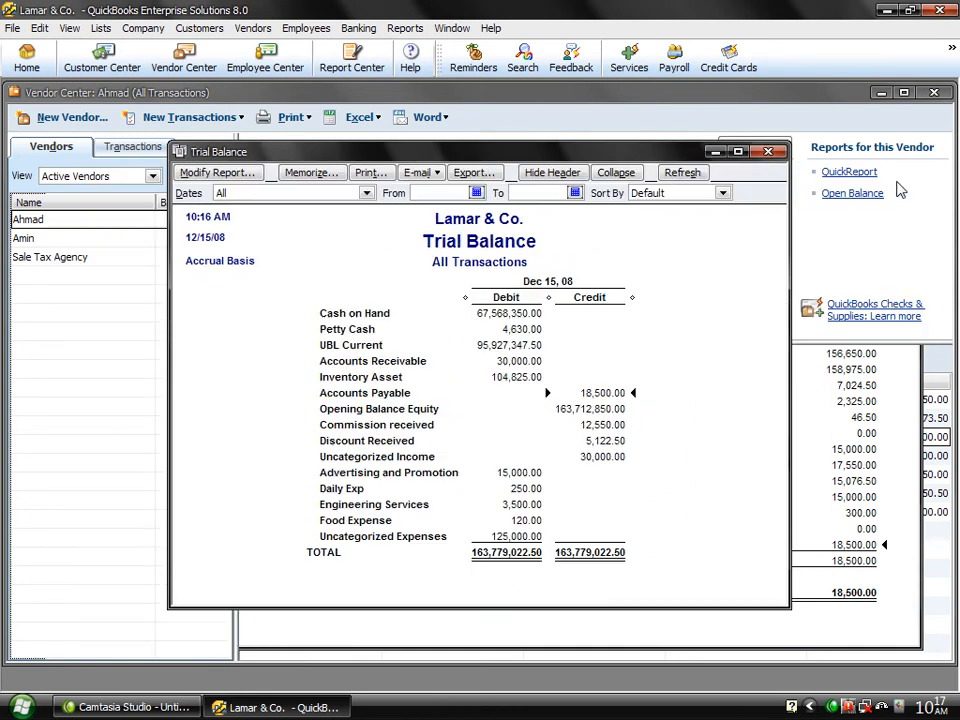
left_click(768, 151)
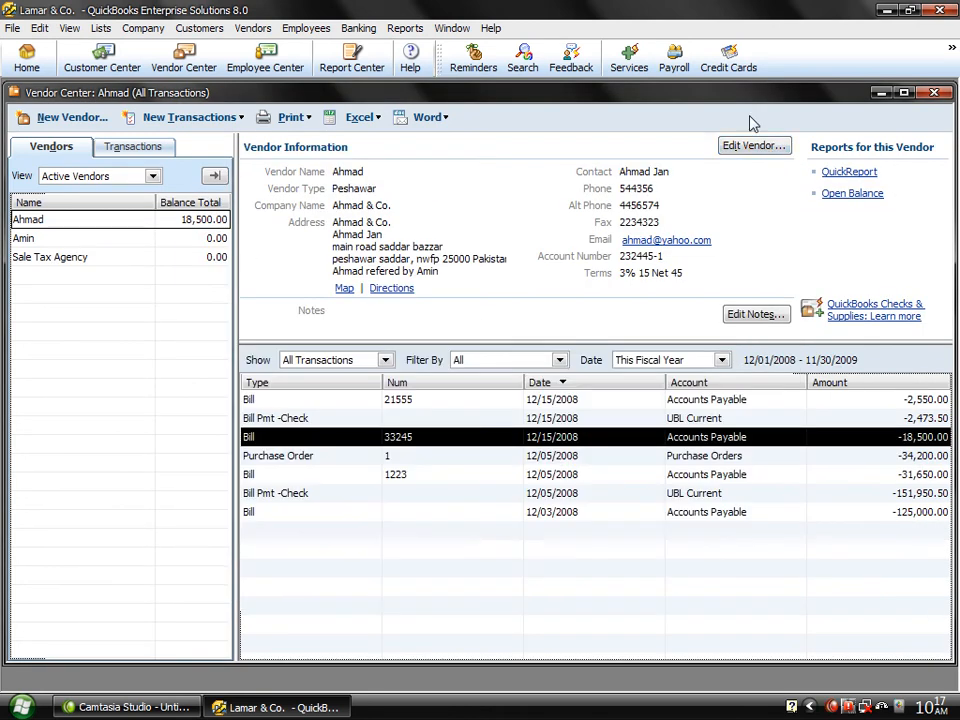
- Pay bill 33245 by check from UBL Current with its suggested discount of 555.00 and finish the payment
left_click(253, 28)
left_click(288, 90)
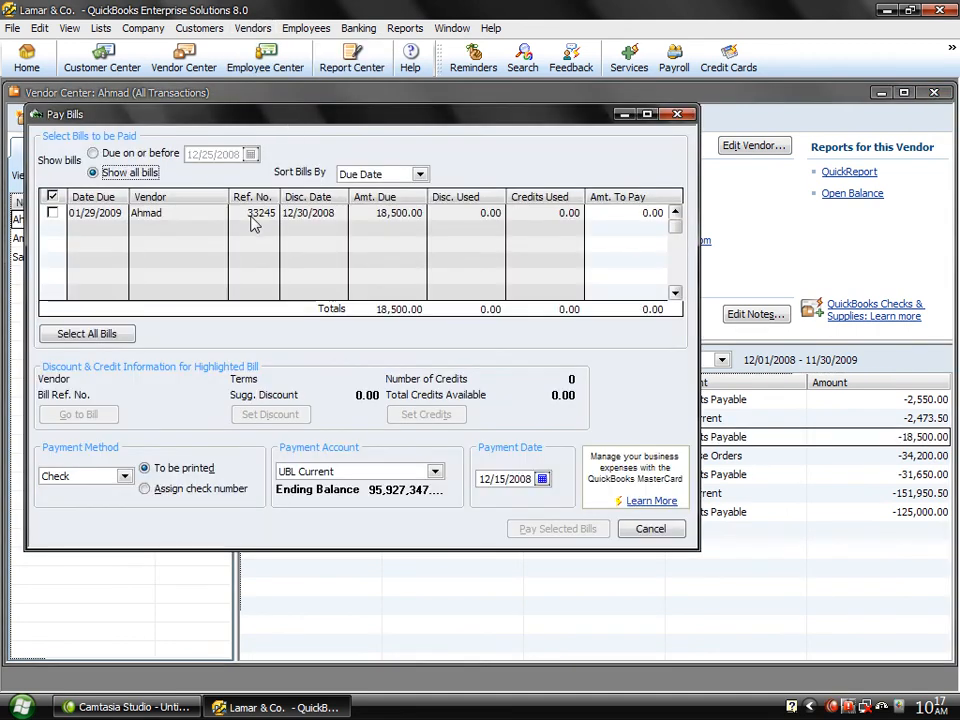
left_click(252, 224)
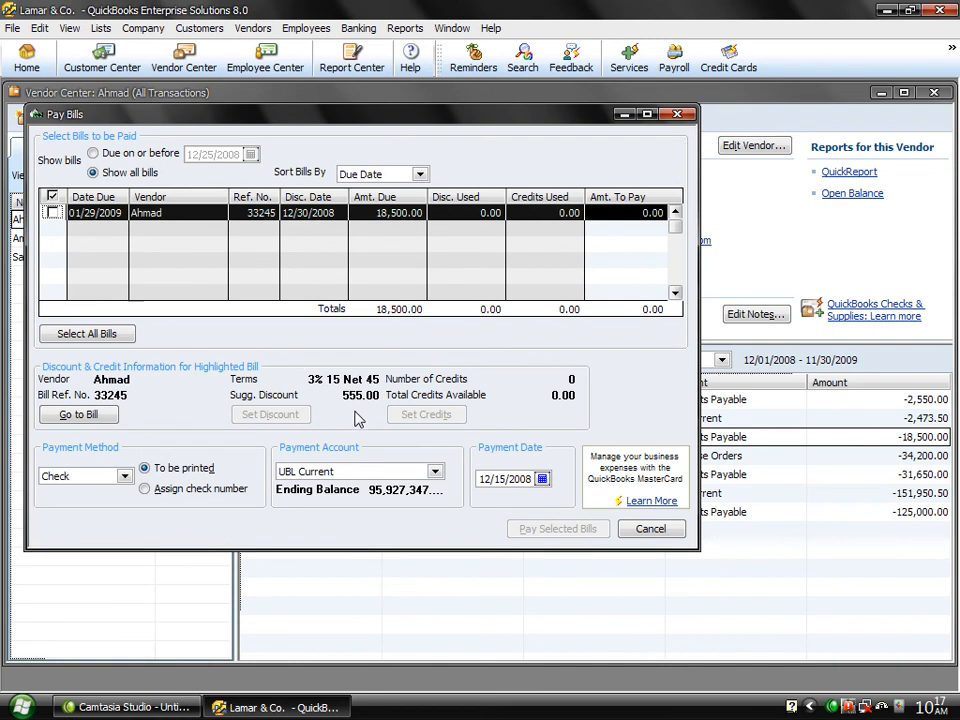
left_click(49, 212)
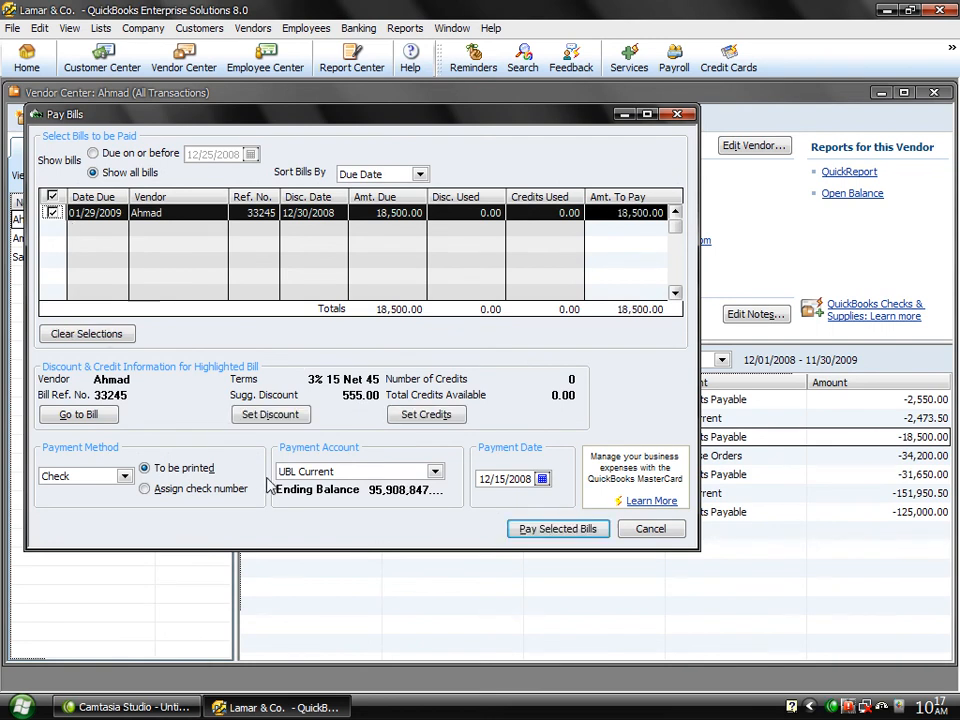
left_click(268, 416)
left_click(256, 455)
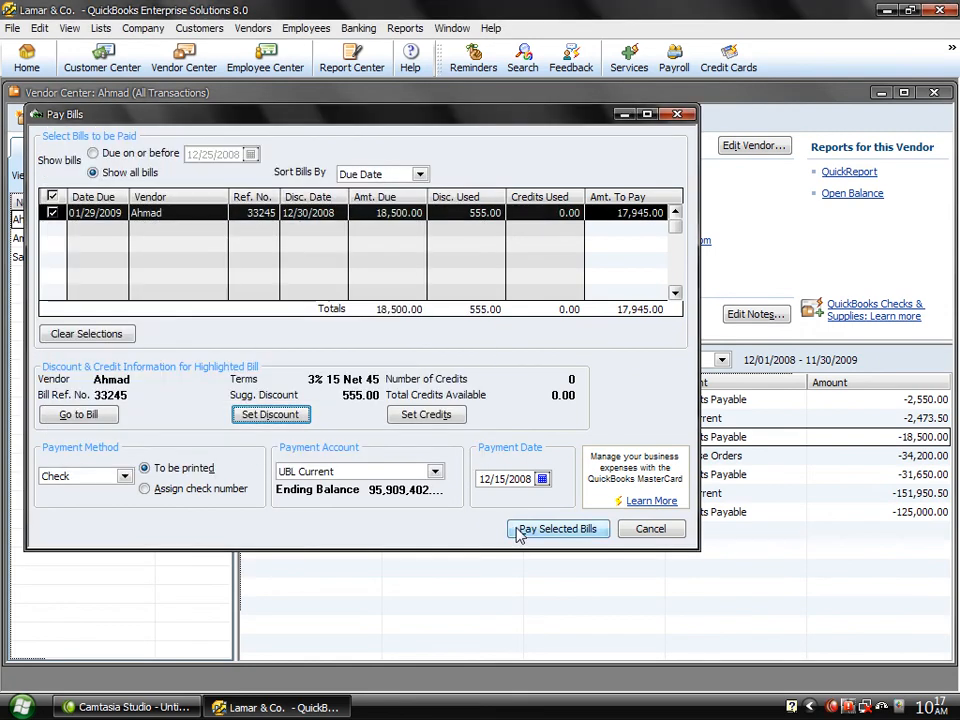
left_click(519, 533)
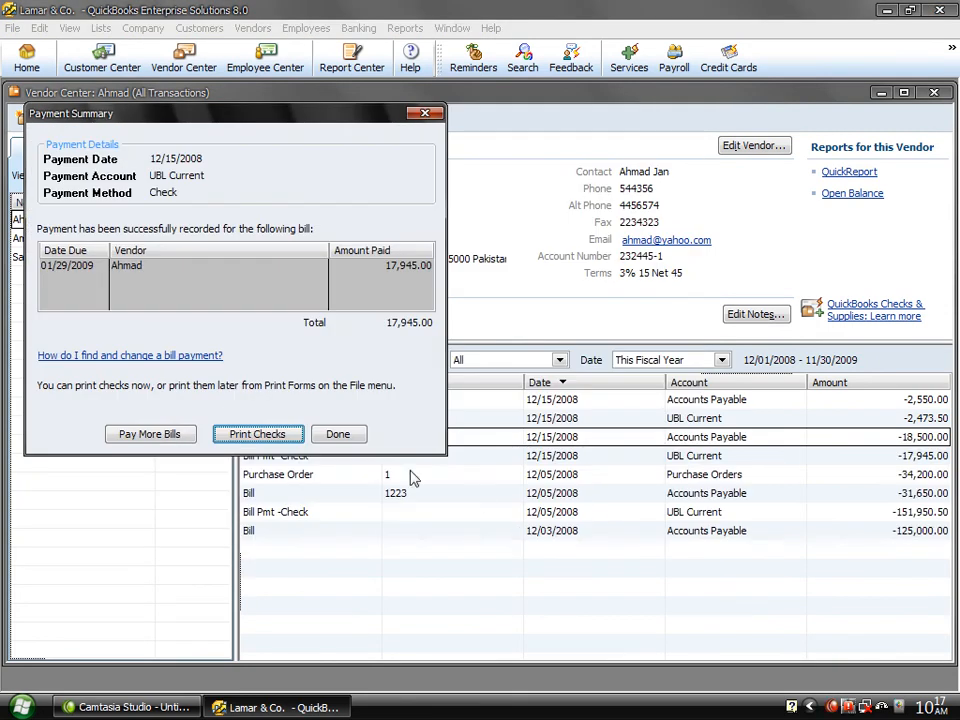
left_click(346, 440)
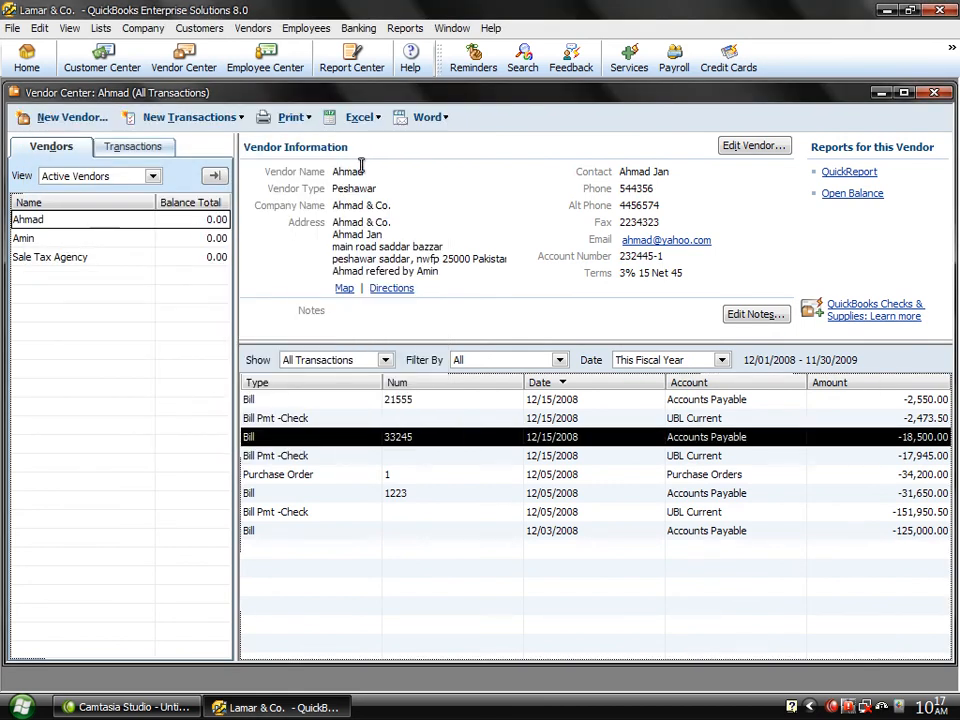
- Close the Vendor Center and check the Accounts Payable balance in a new Trial Balance report
left_click(933, 94)
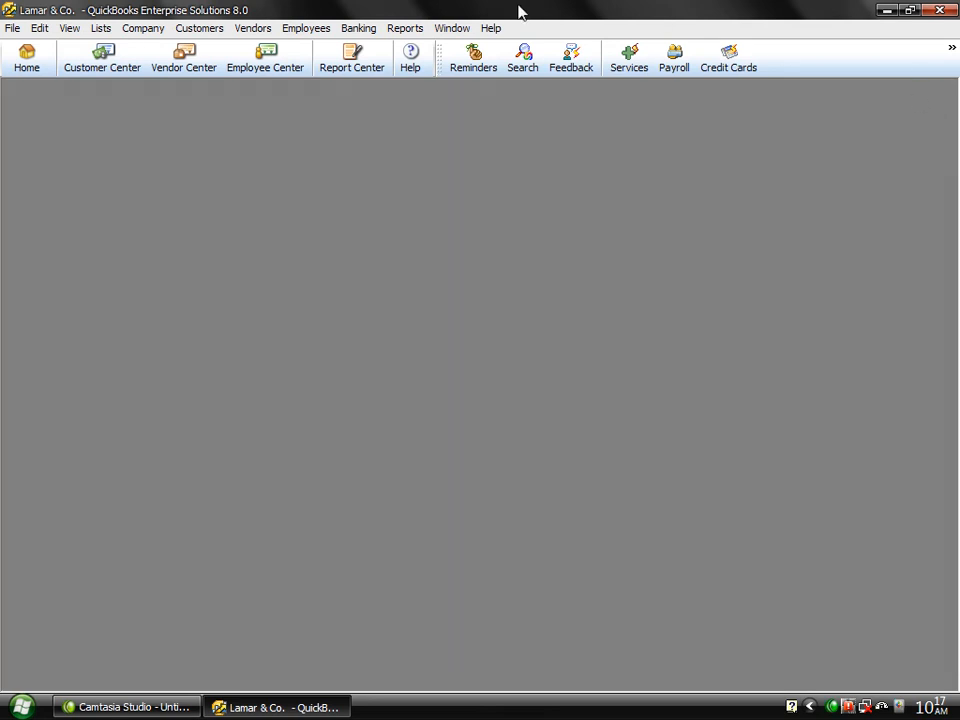
left_click(404, 29)
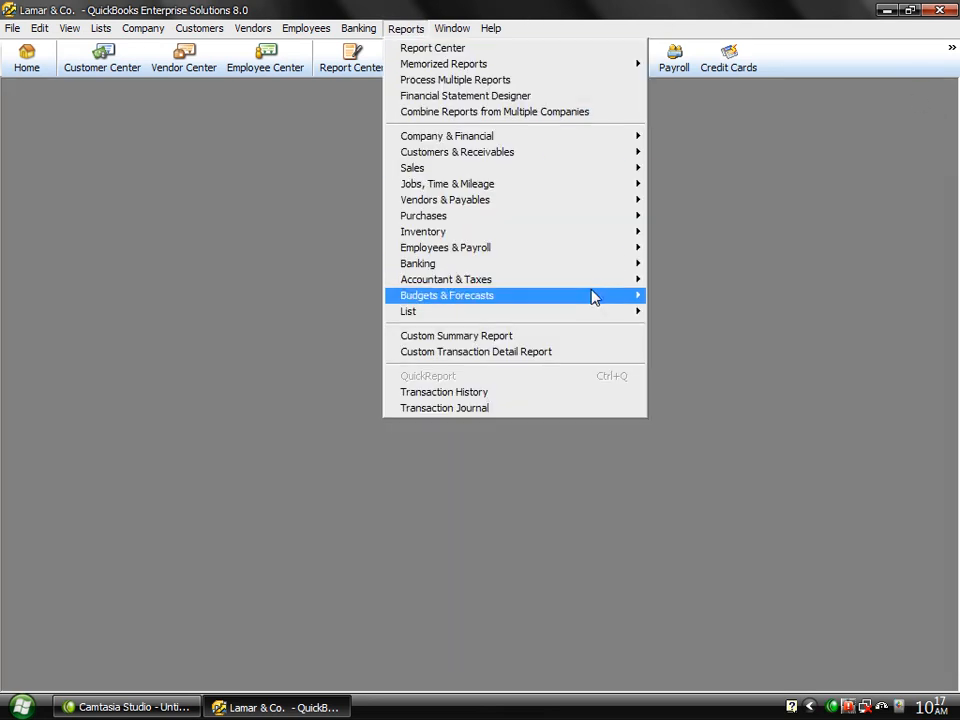
mouse_move(607, 270)
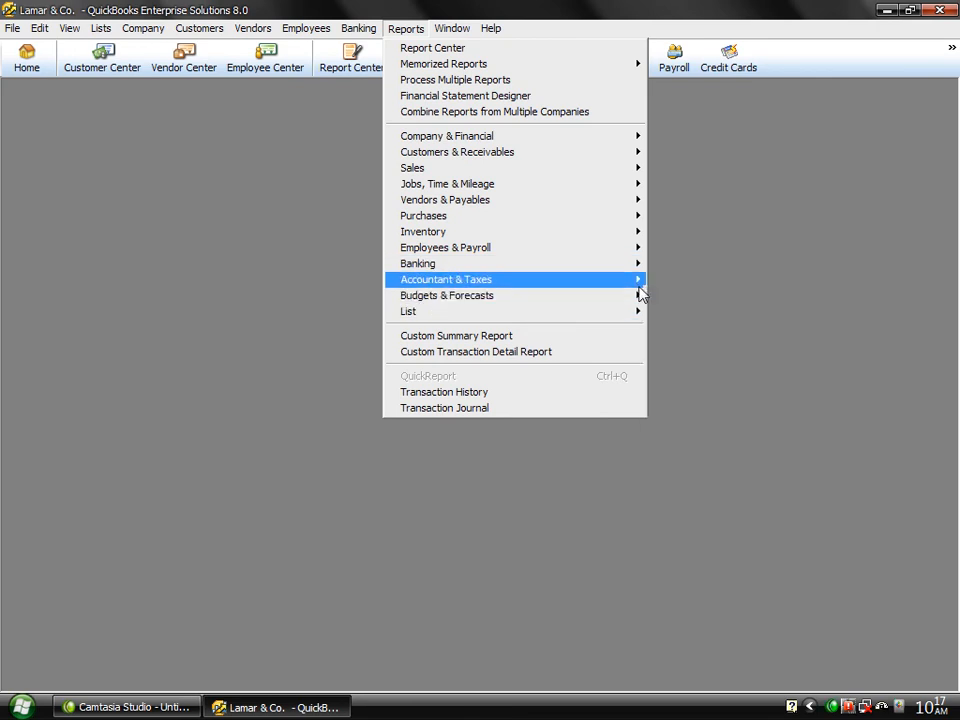
mouse_move(636, 281)
left_click(677, 300)
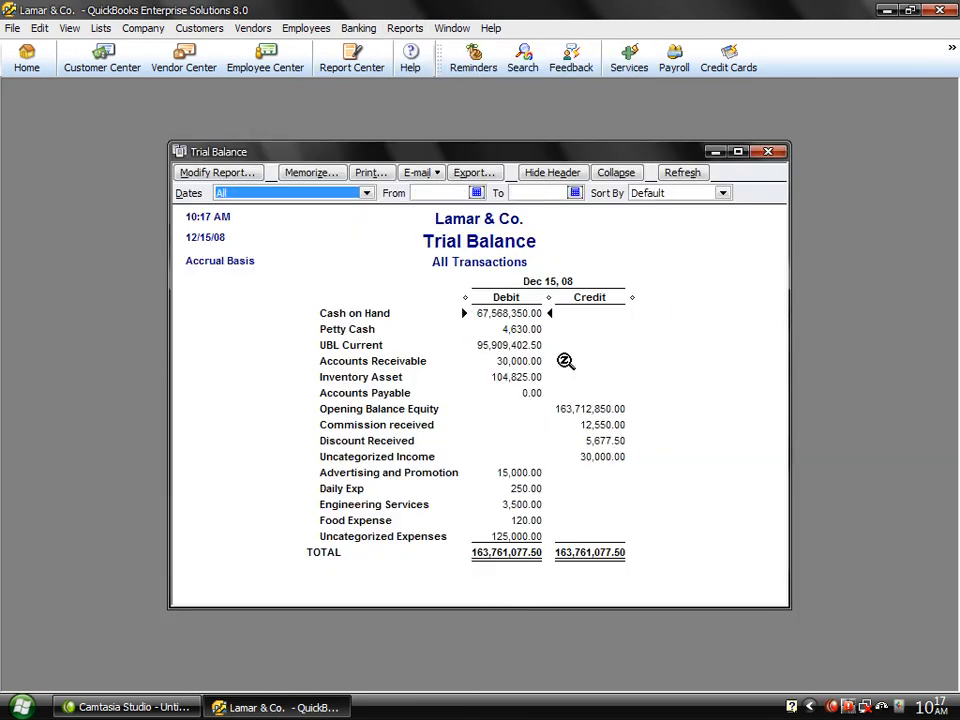
left_click(511, 391)
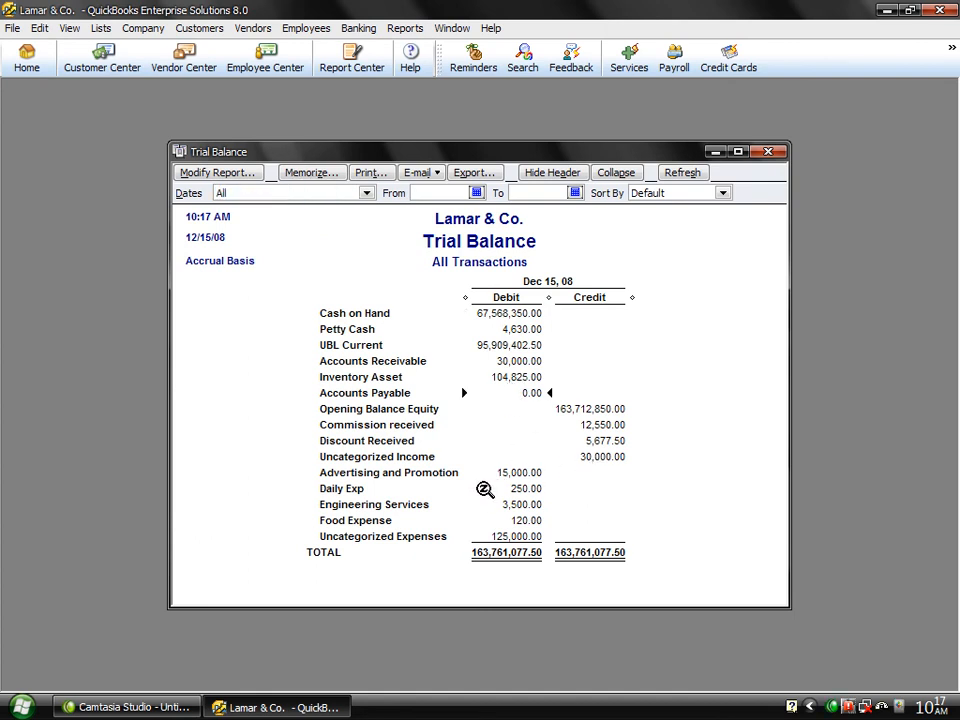
- Drill down from Discount Received to check the latest bill payment discount, and close both reports
double_click(616, 441)
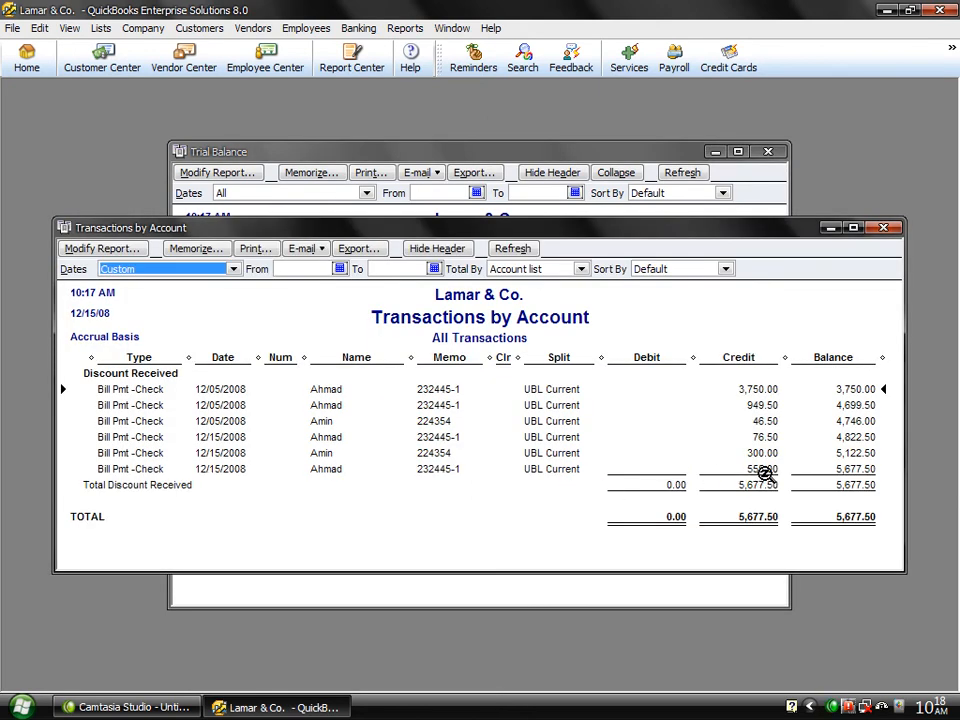
left_click(764, 472)
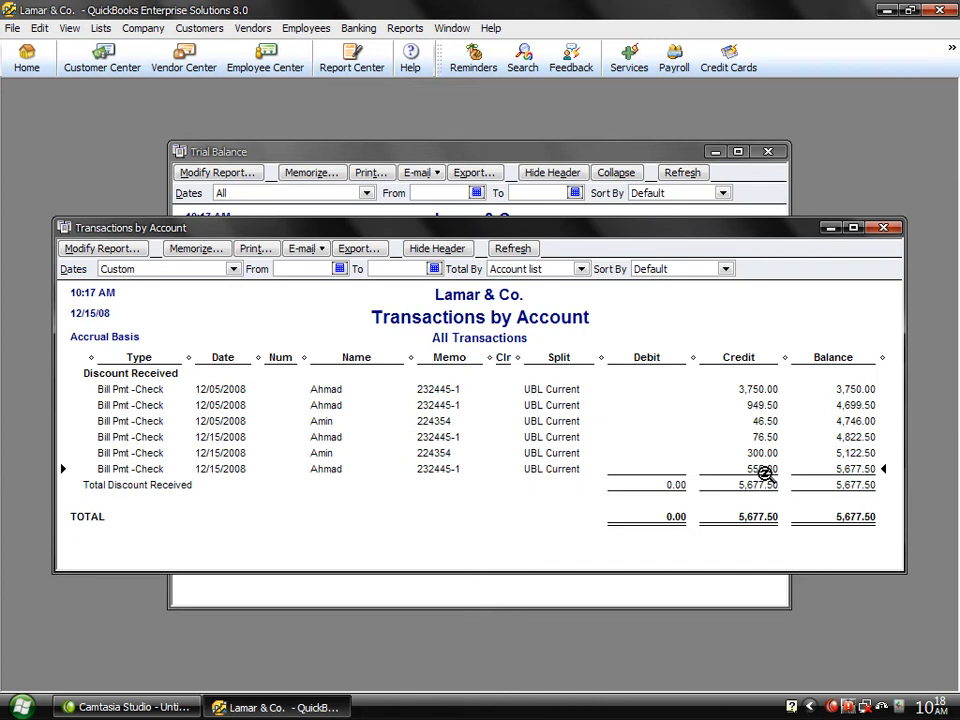
left_click(884, 229)
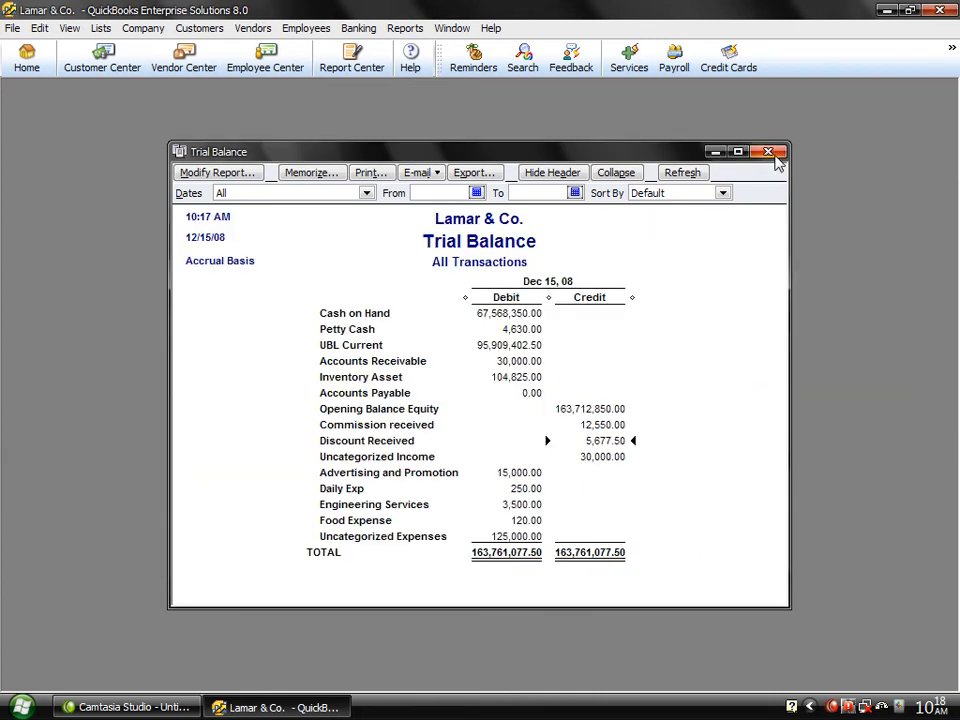
left_click(777, 160)
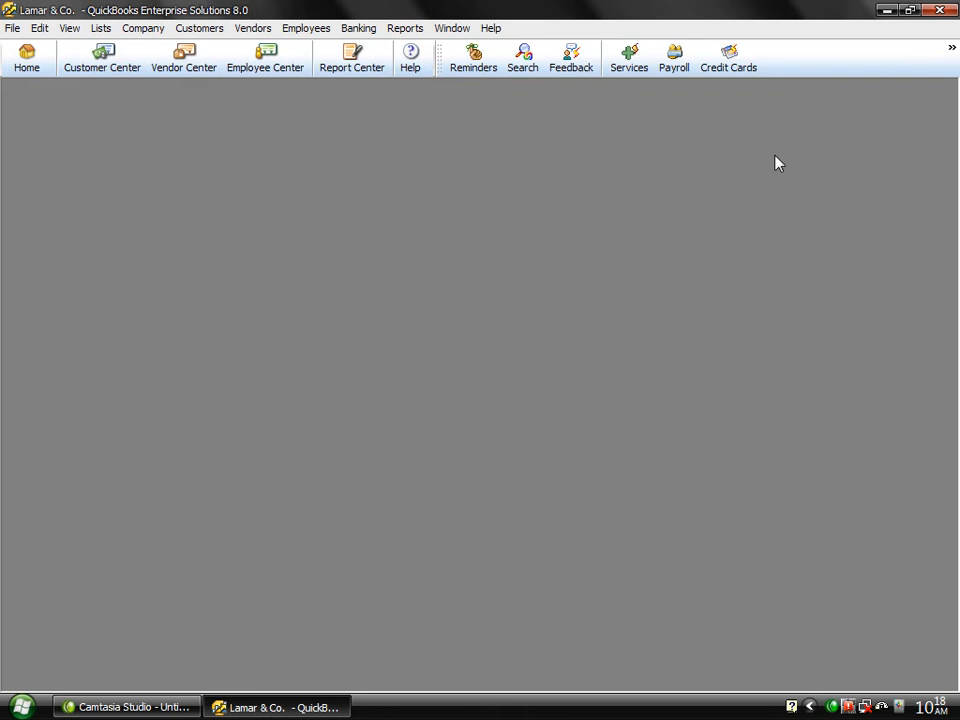
- View the item types offered in the New Item form and close it without creating an item
left_click(254, 29)
mouse_move(341, 210)
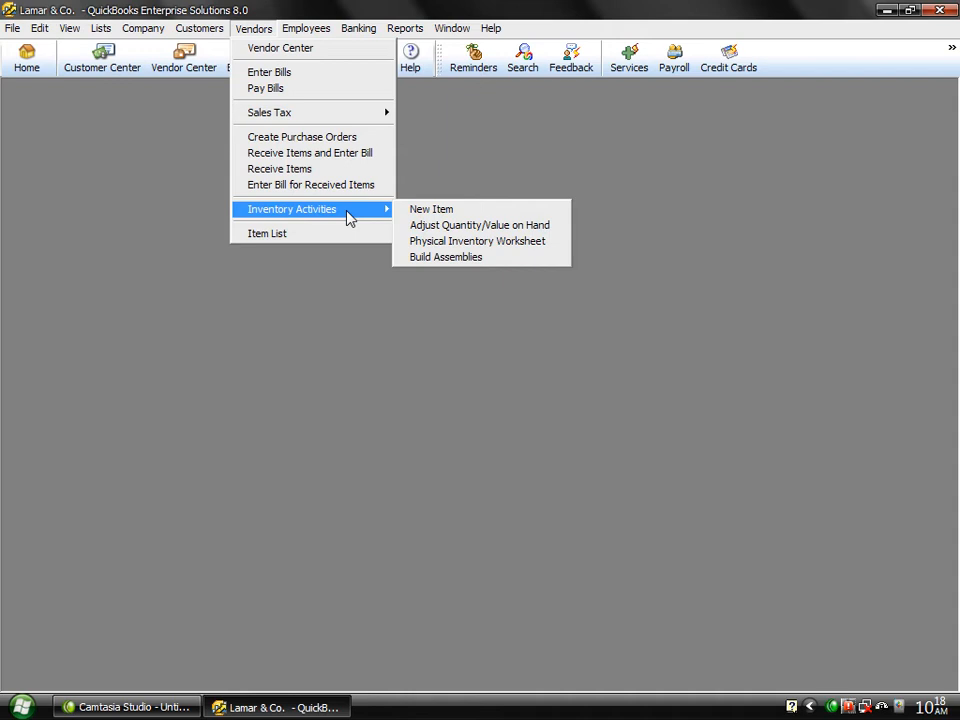
left_click(443, 210)
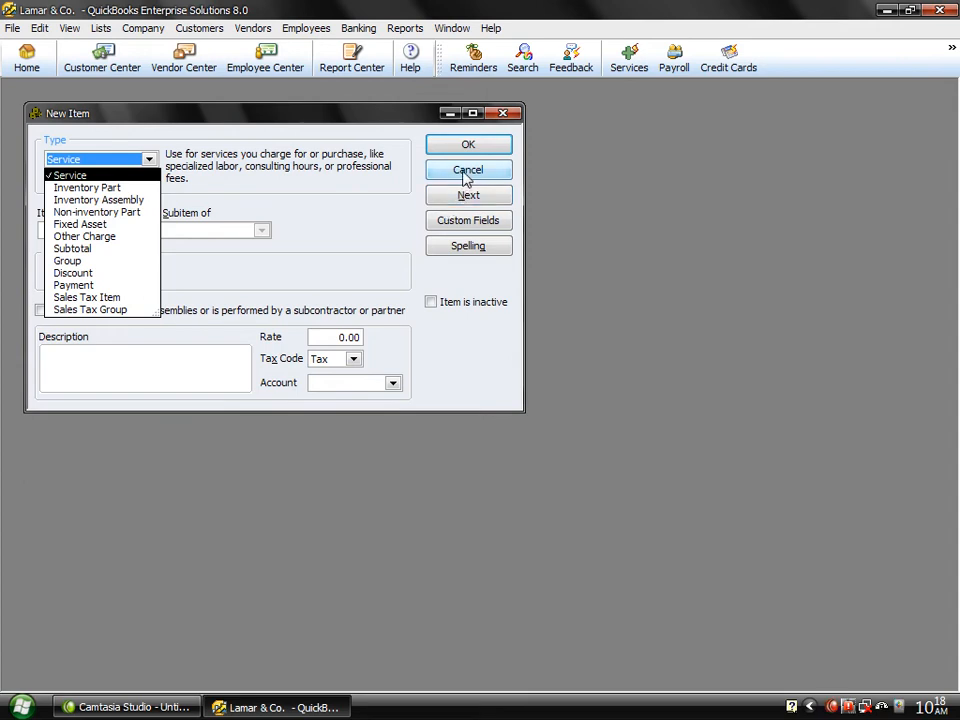
left_click(467, 178)
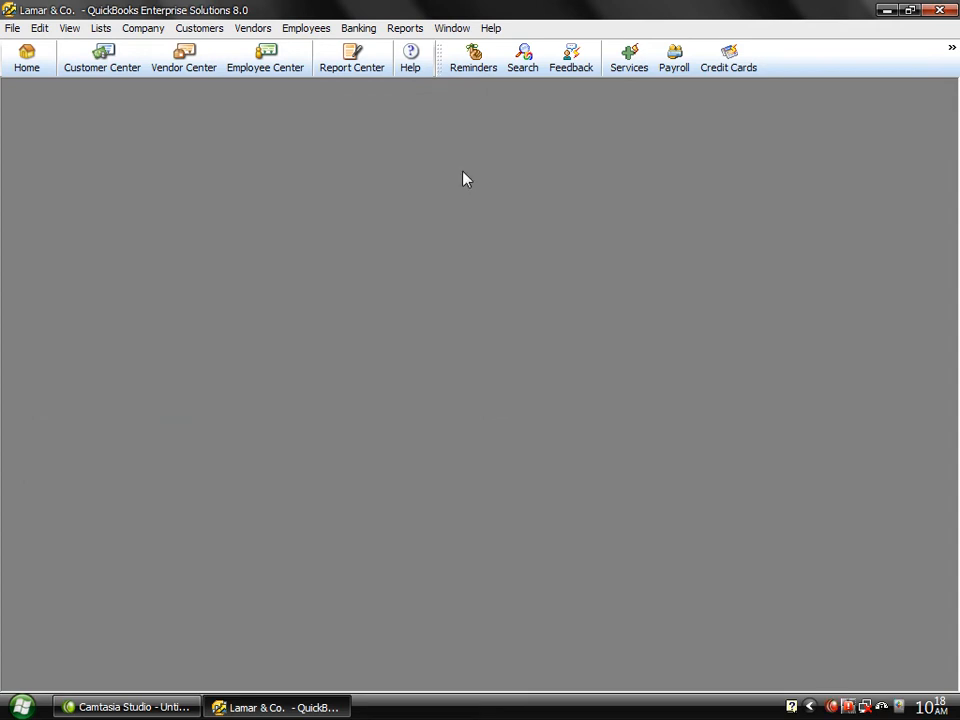
- Open the Physical Inventory Worksheet, enlarge its window slightly and move it aside to leave room for another form
left_click(254, 31)
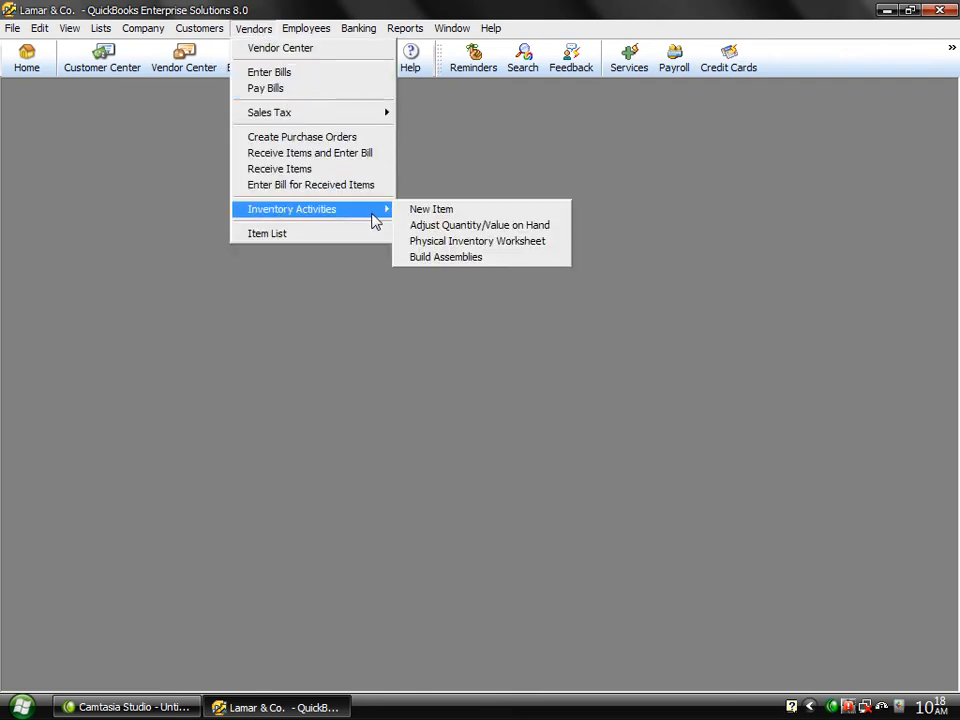
left_click(437, 245)
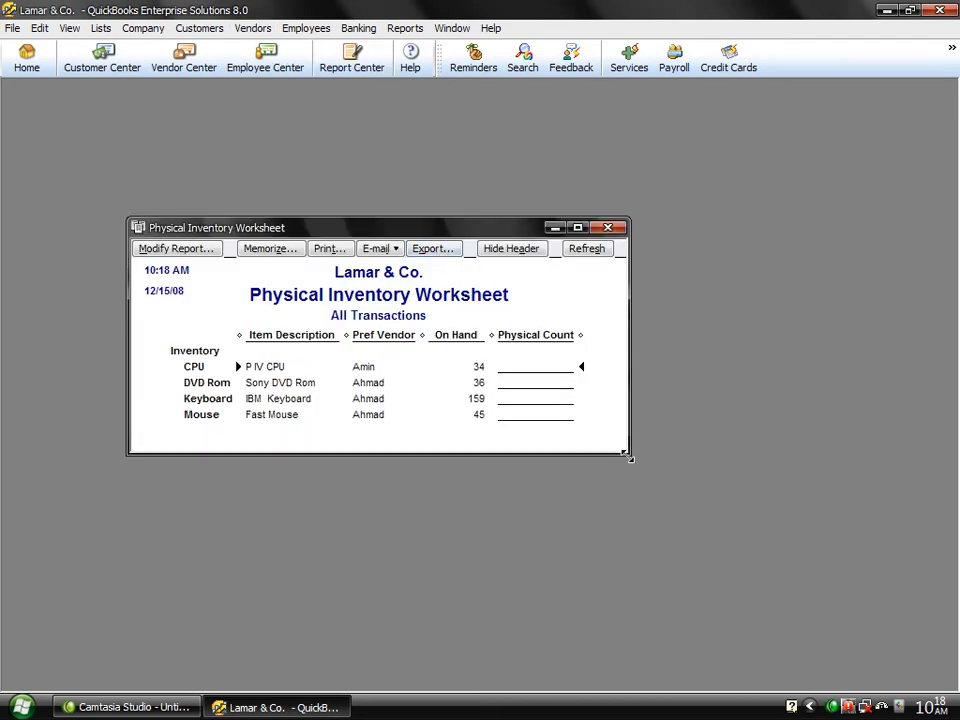
left_click_drag(626, 455, 664, 508)
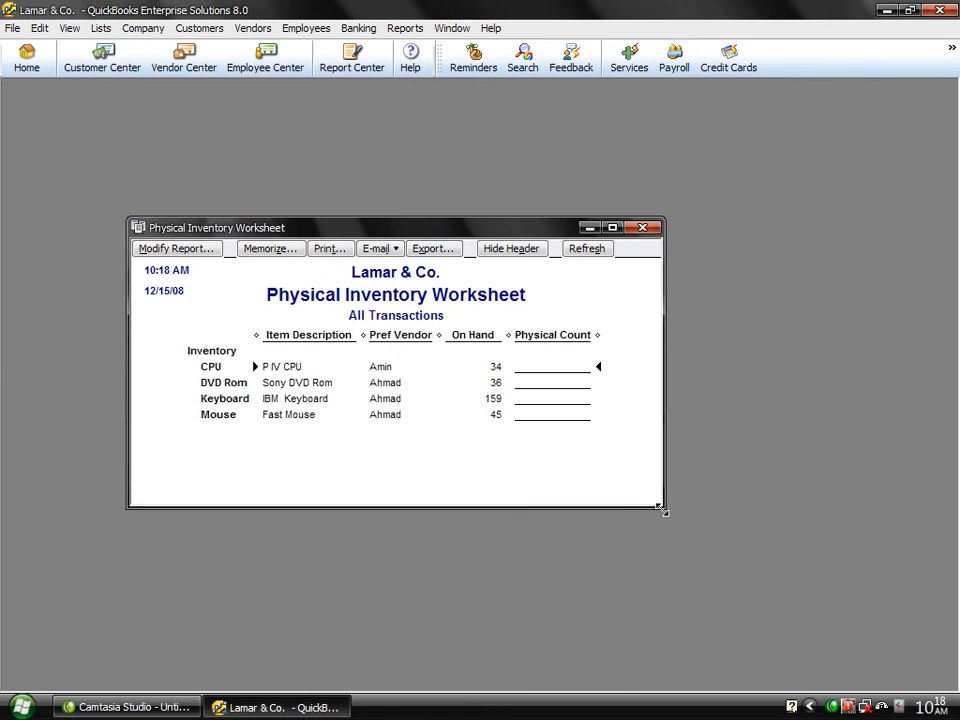
left_click_drag(306, 228, 653, 123)
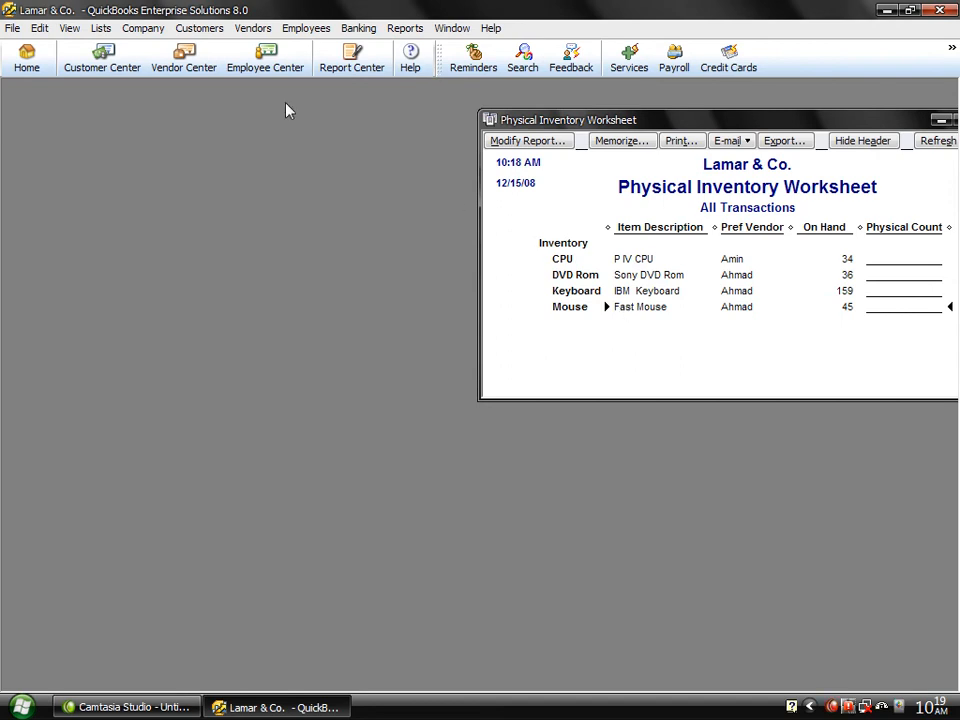
- Open the Adjust Quantity/Value on Hand form and place it beside the Physical Inventory Worksheet
left_click(251, 29)
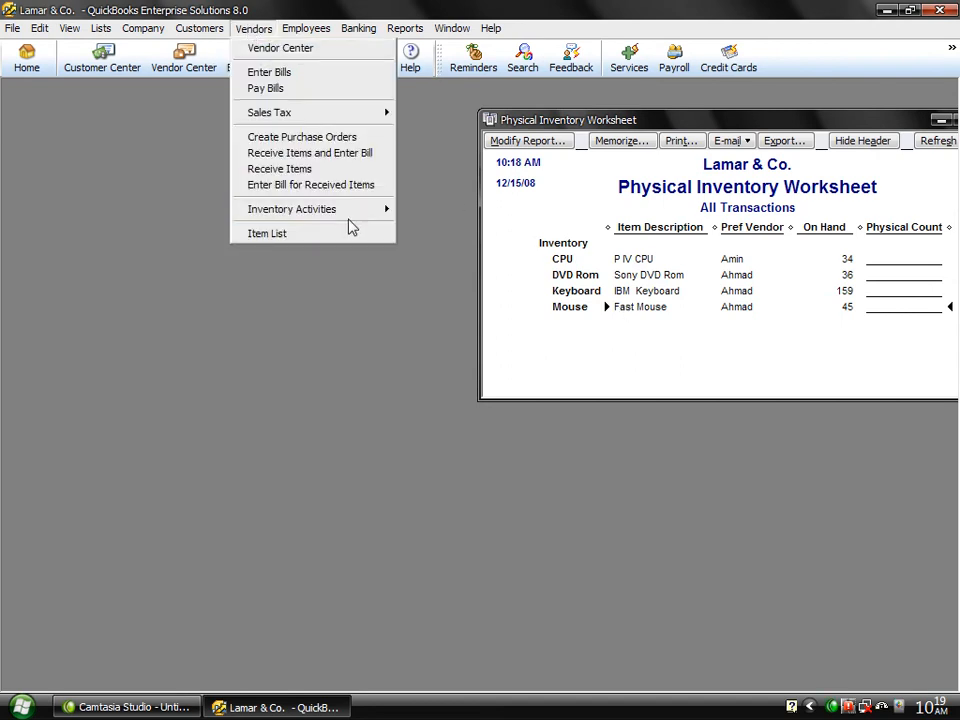
mouse_move(351, 221)
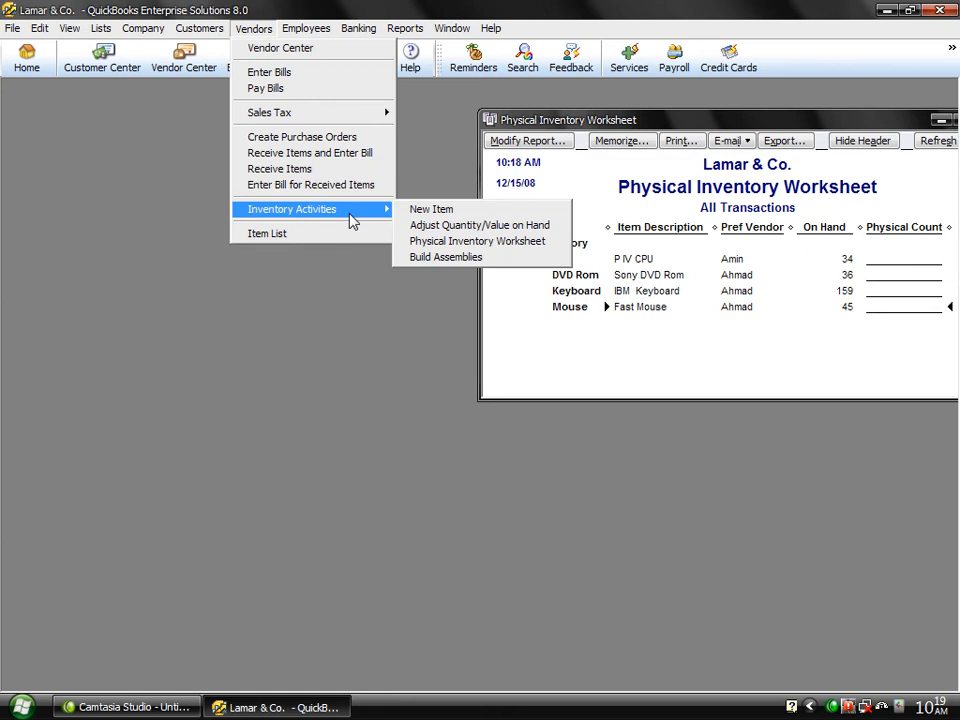
left_click(426, 229)
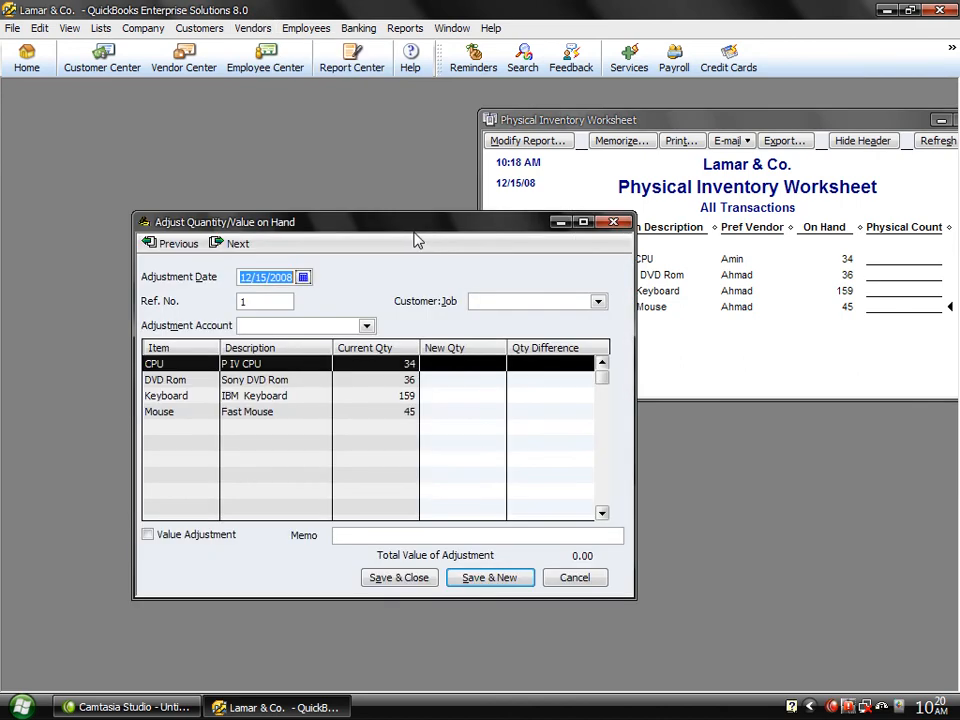
left_click_drag(350, 228, 253, 107)
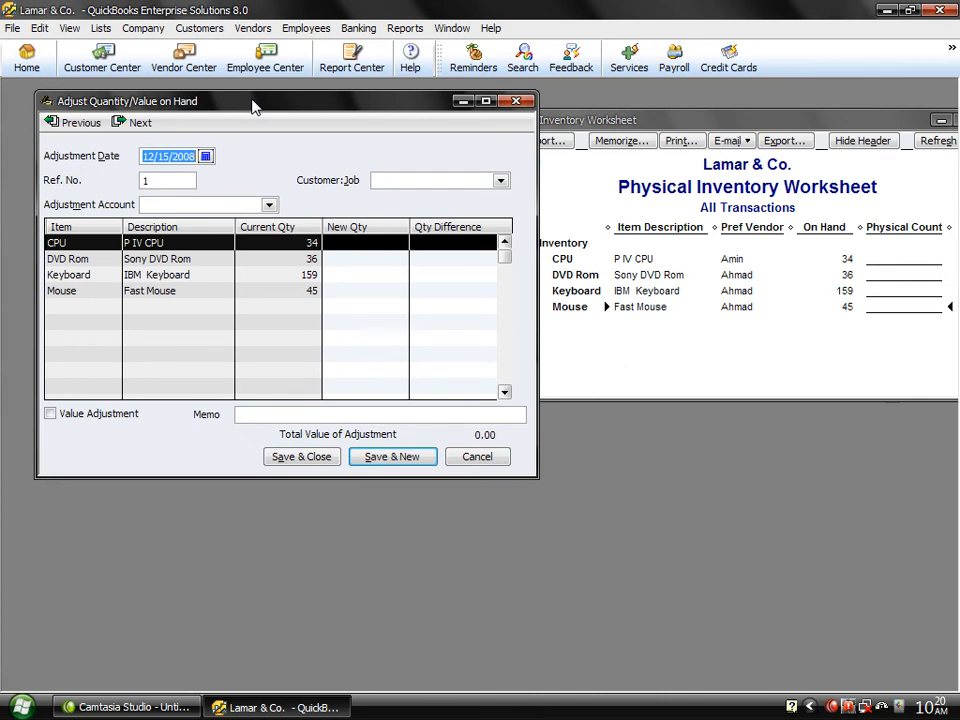
- Set the Mouse item's new quantity to 40 and enter the memo "Lost by theft" for the adjustment
left_click(193, 290)
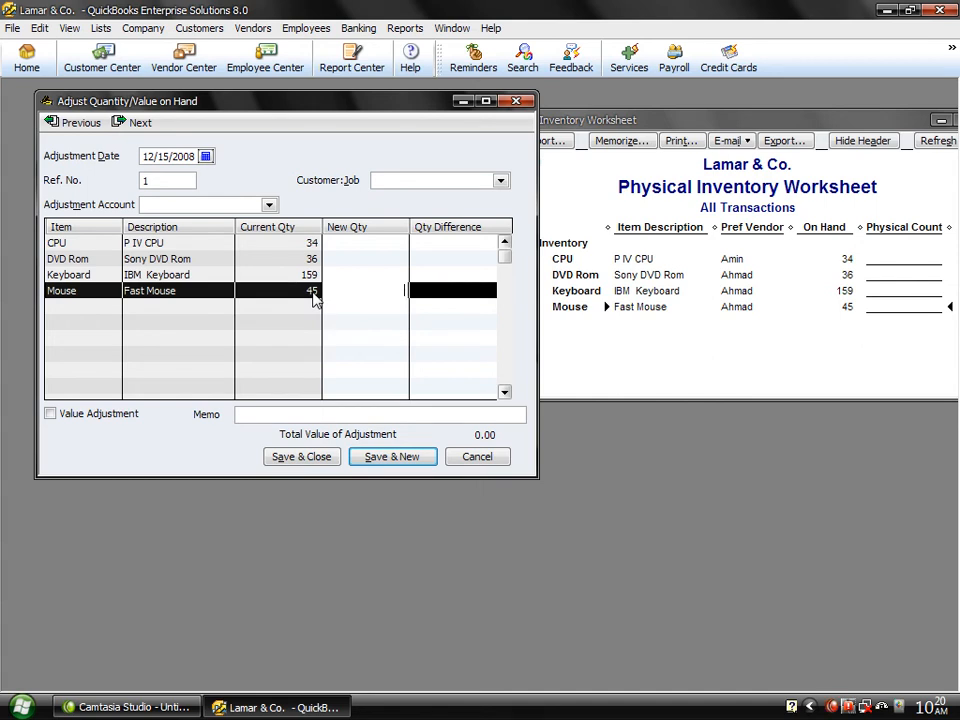
type("40")
key("Tab")
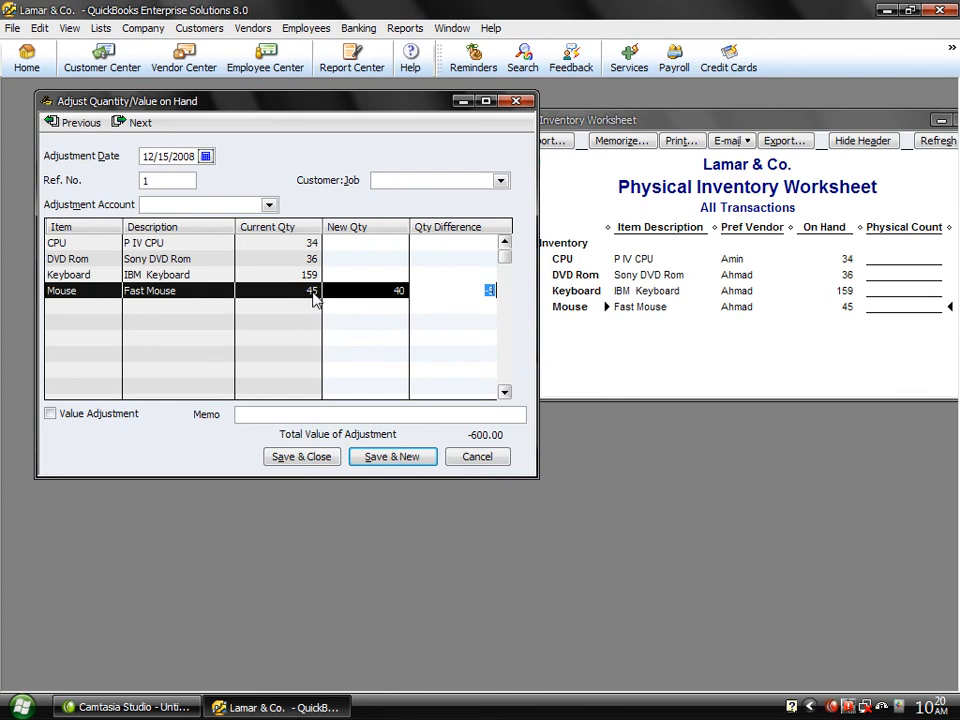
left_click(252, 414)
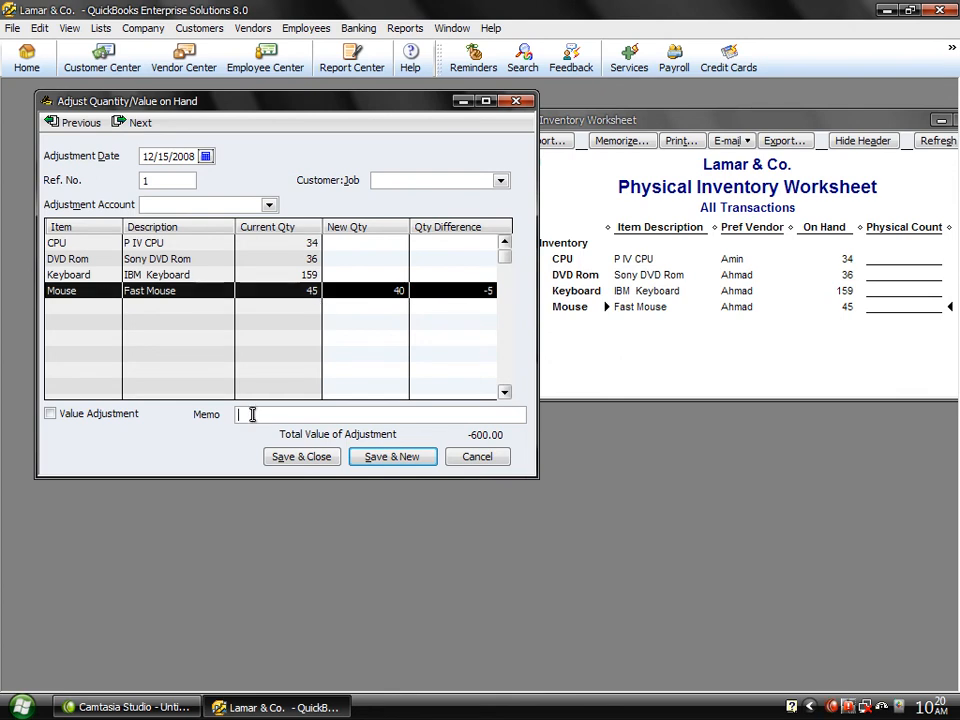
type("Lost by theft")
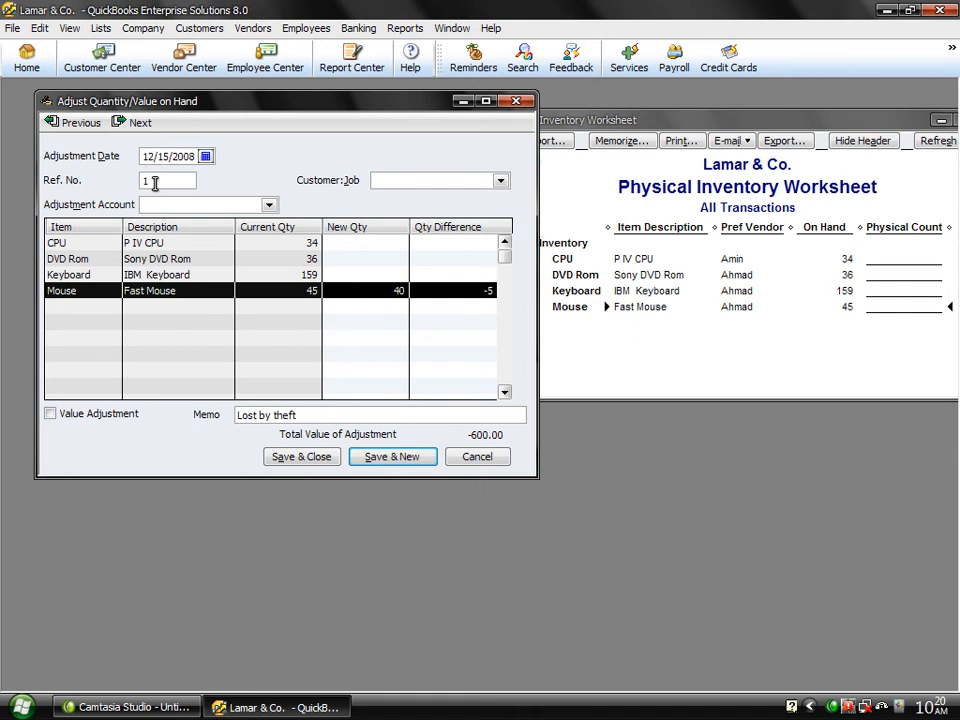
- Create a Cost of Goods Sold account named "Inventory Adj." as the adjustment account for the Mouse quantity adjustment
left_click(269, 205)
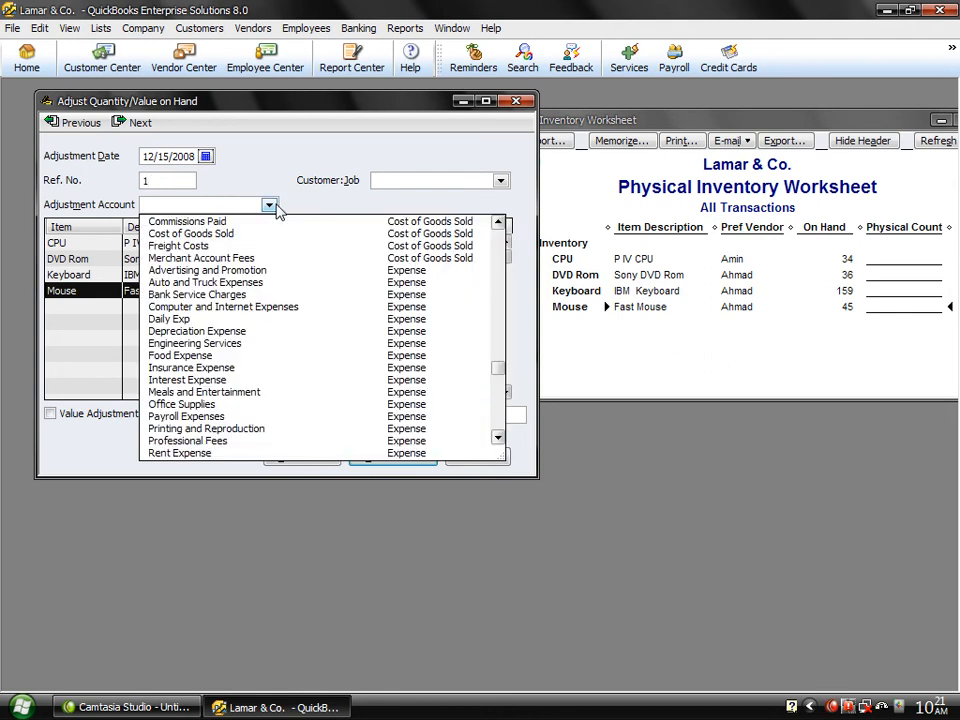
type("Inventory Asset")
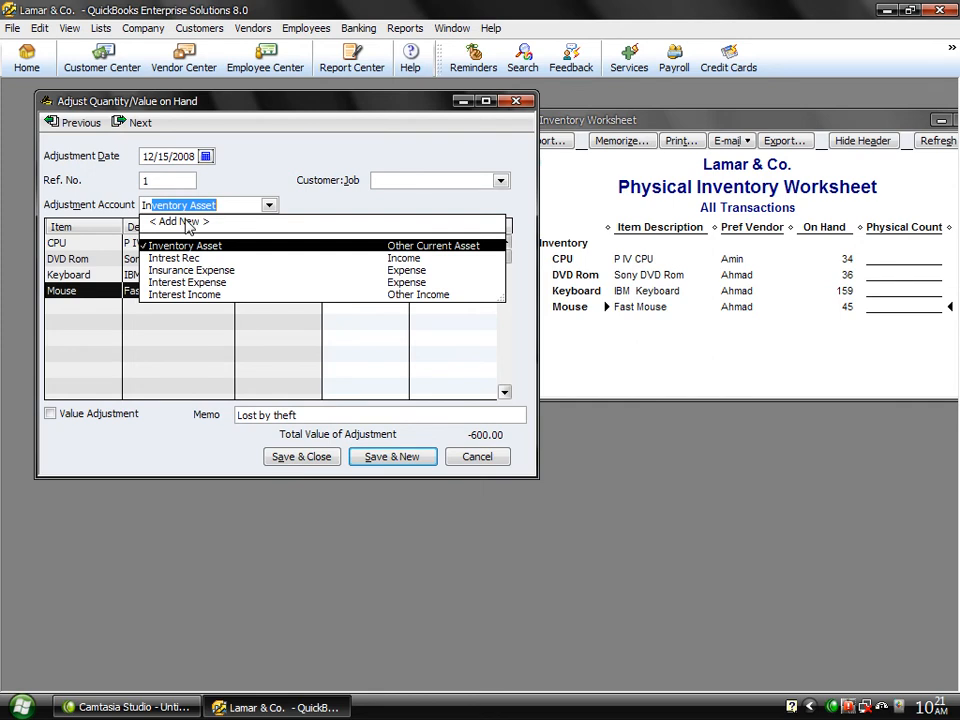
left_click(187, 223)
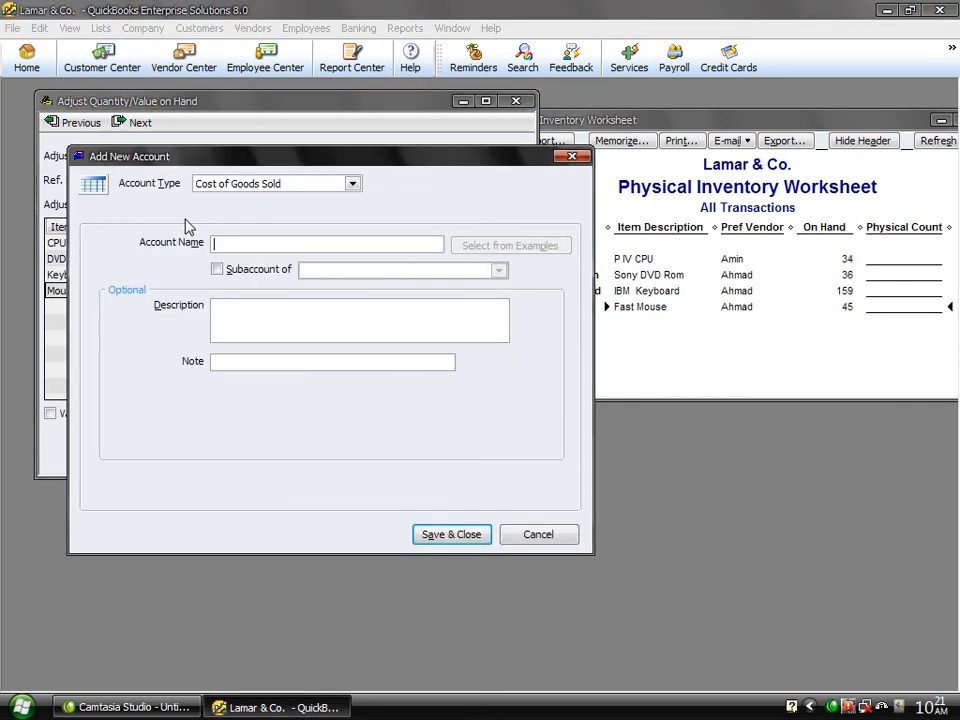
type("Inventory Adj.")
left_click(425, 535)
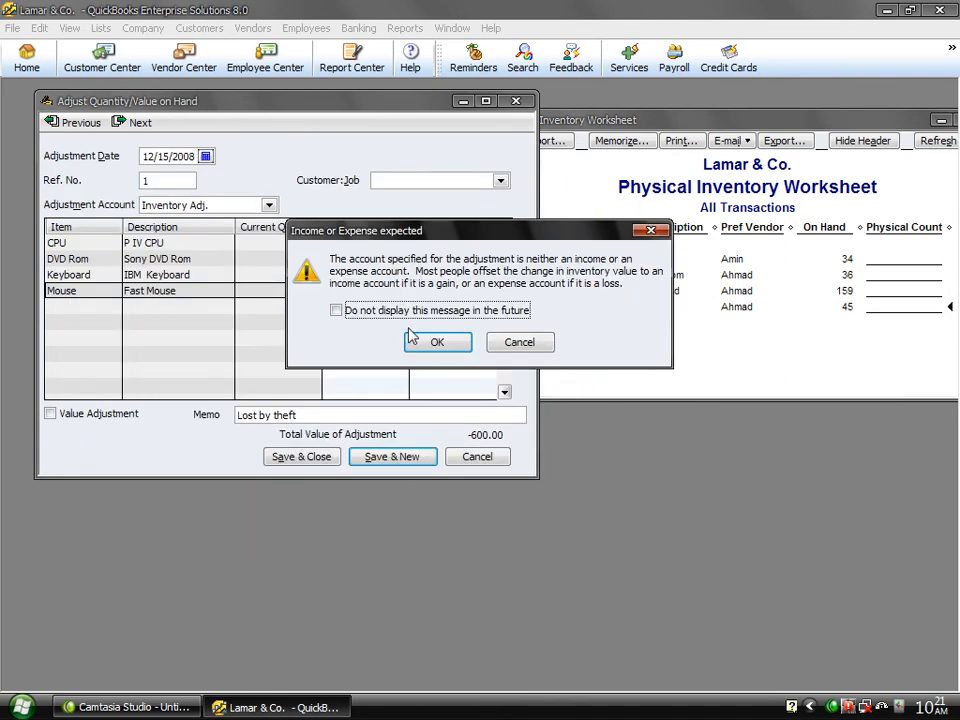
- Turn off the income-or-expense account warning for the future, accept it, and save the Mouse adjustment, starting a new one
left_click(336, 310)
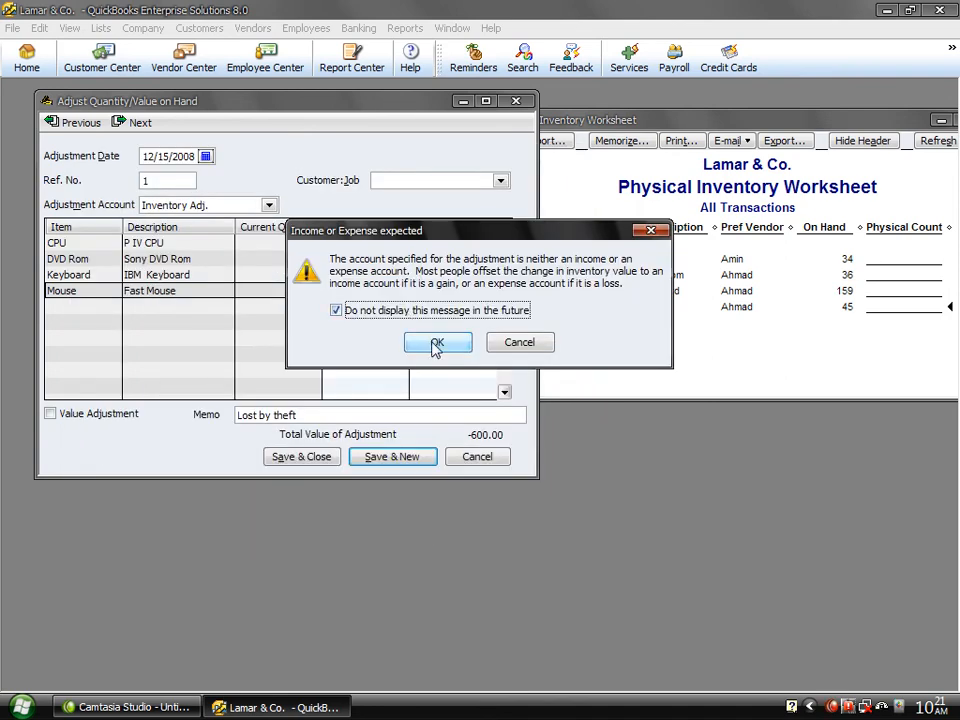
left_click(437, 343)
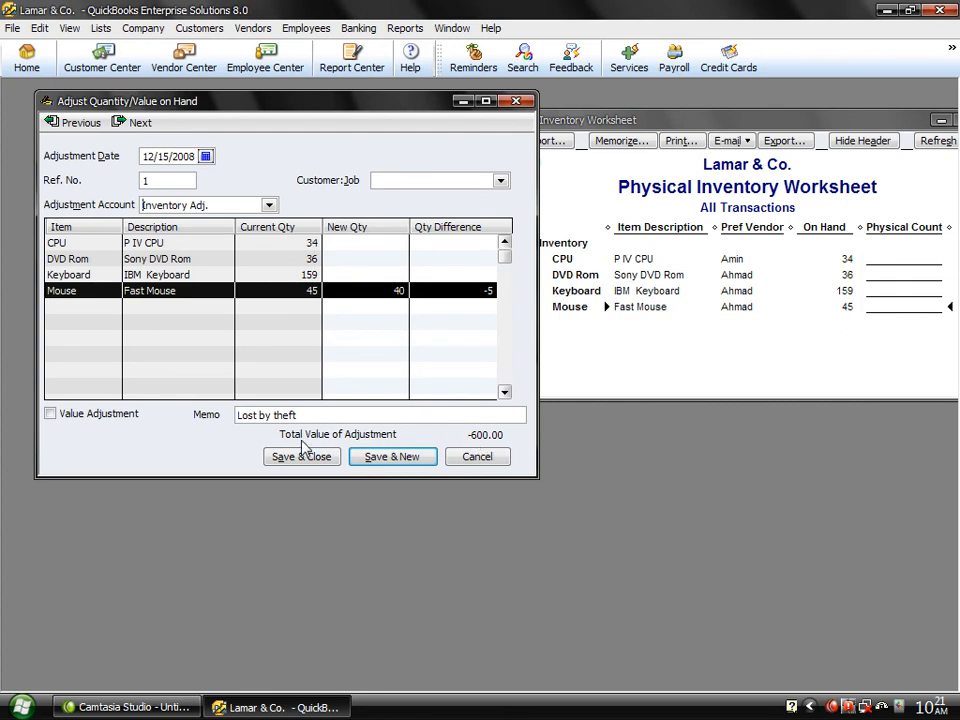
left_click(415, 457)
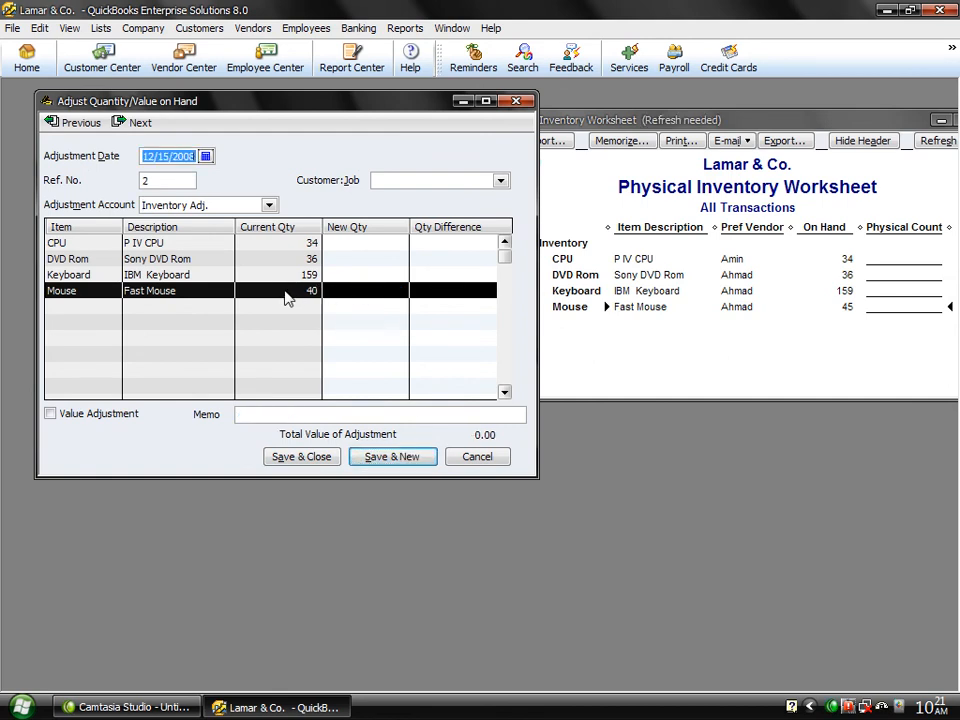
- Review the Mouse item's QuickReport from the Physical Inventory Worksheet, checking its opening and adjustment entries, and close the report
left_click(710, 328)
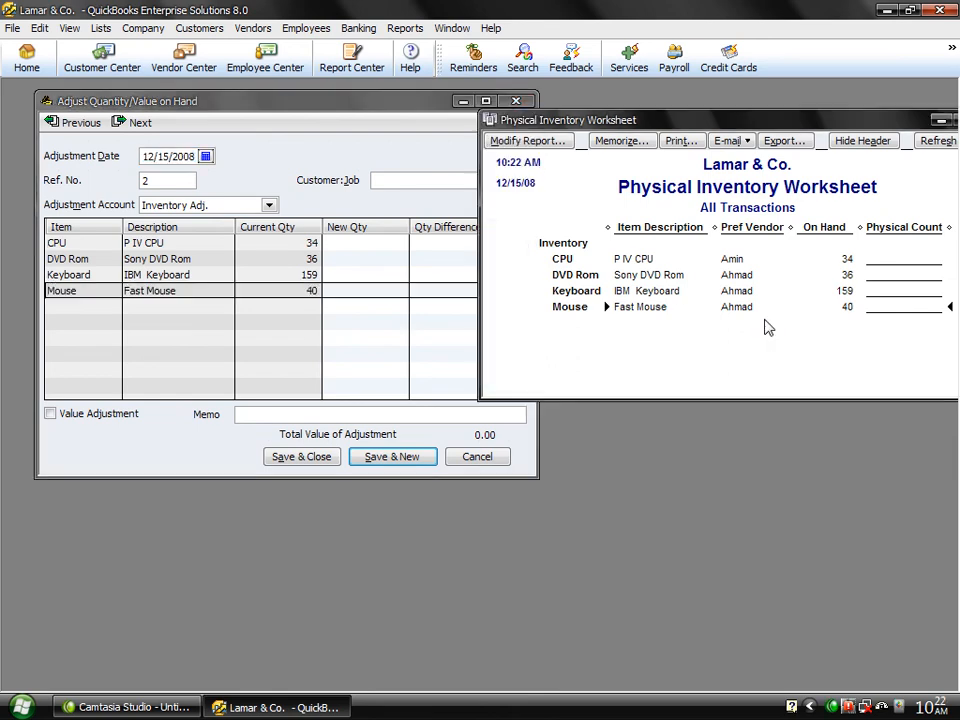
double_click(848, 314)
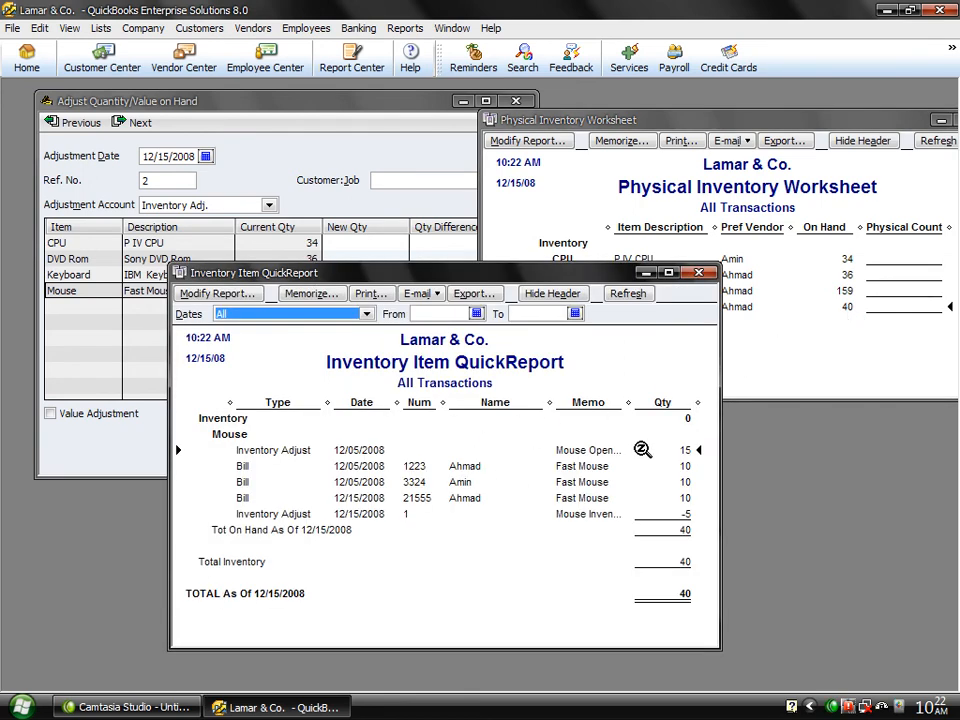
left_click(640, 450)
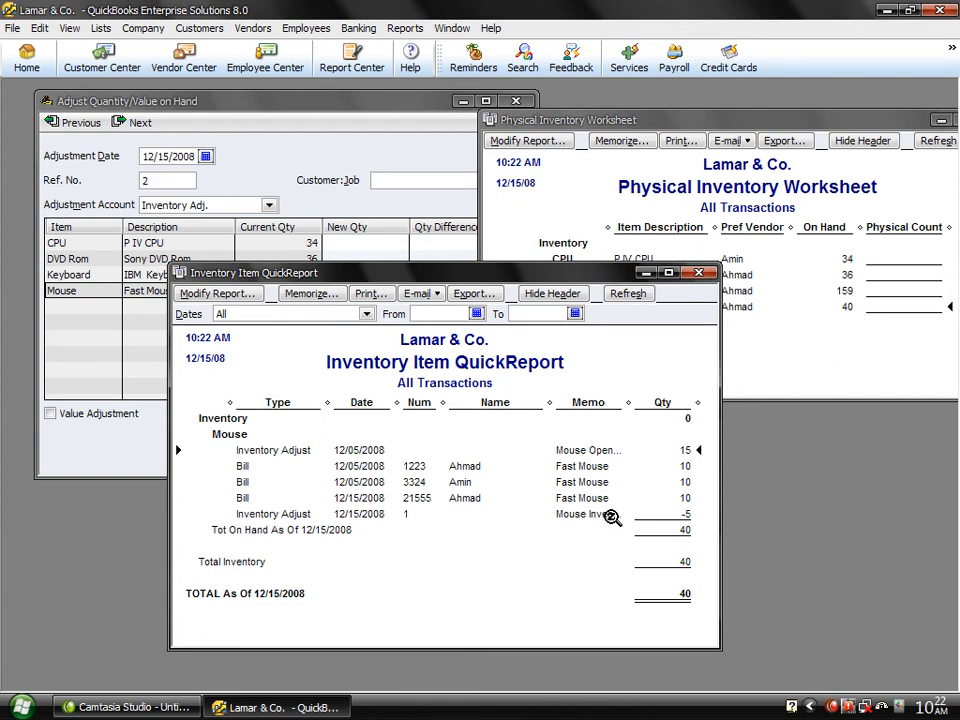
left_click(610, 515)
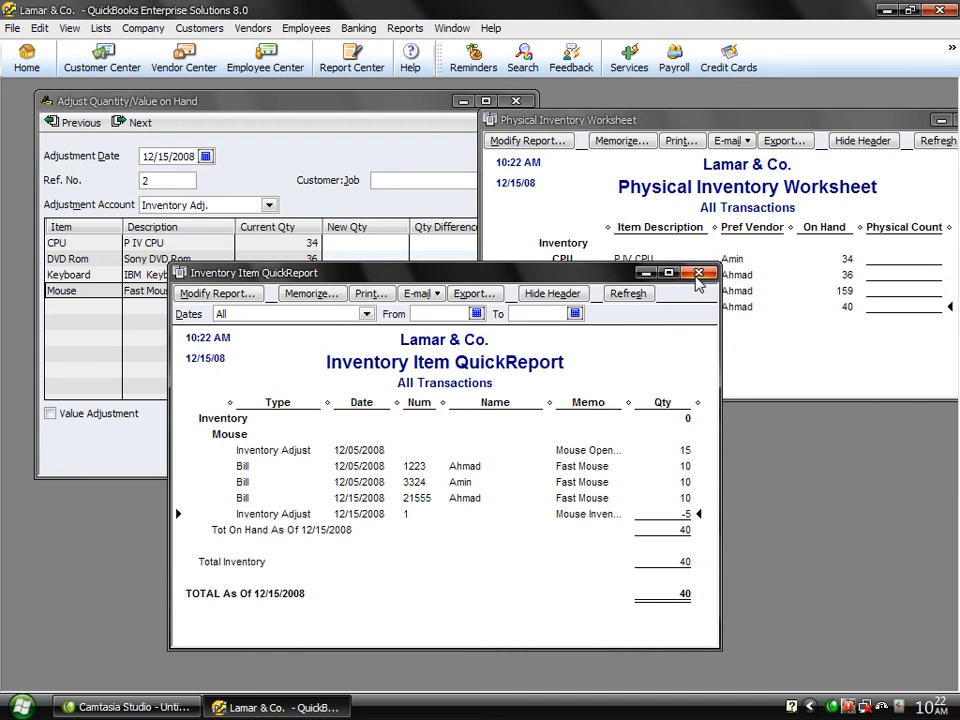
left_click(698, 273)
- Open the Trial Balance report, check the Inventory Adj. balance, and move the report aside to uncover the adjustment form
left_click(401, 30)
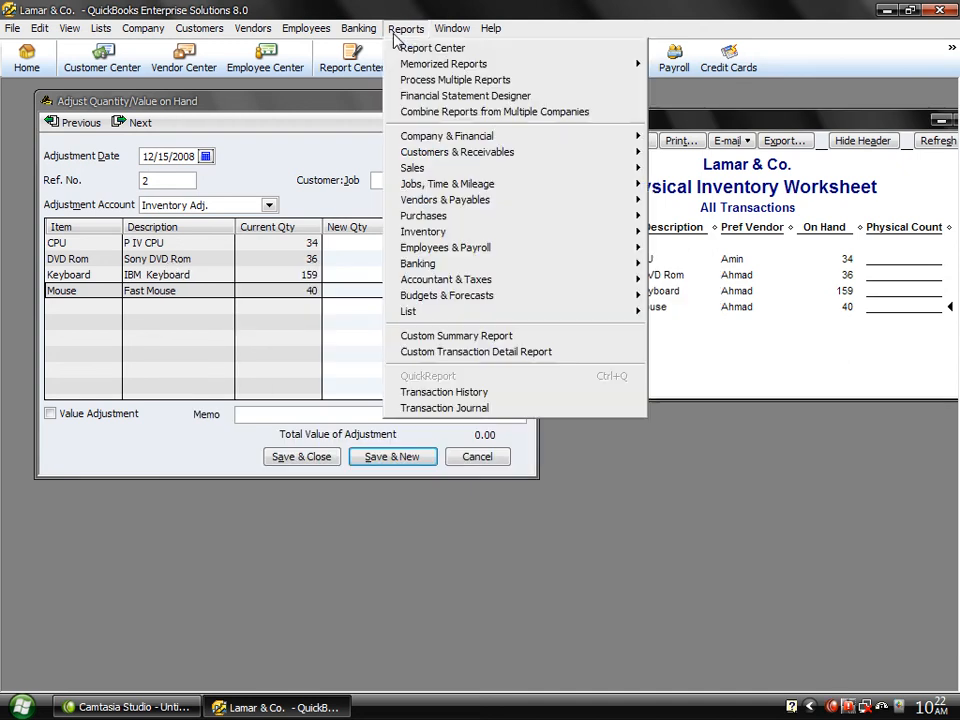
mouse_move(576, 263)
mouse_move(628, 282)
left_click(664, 298)
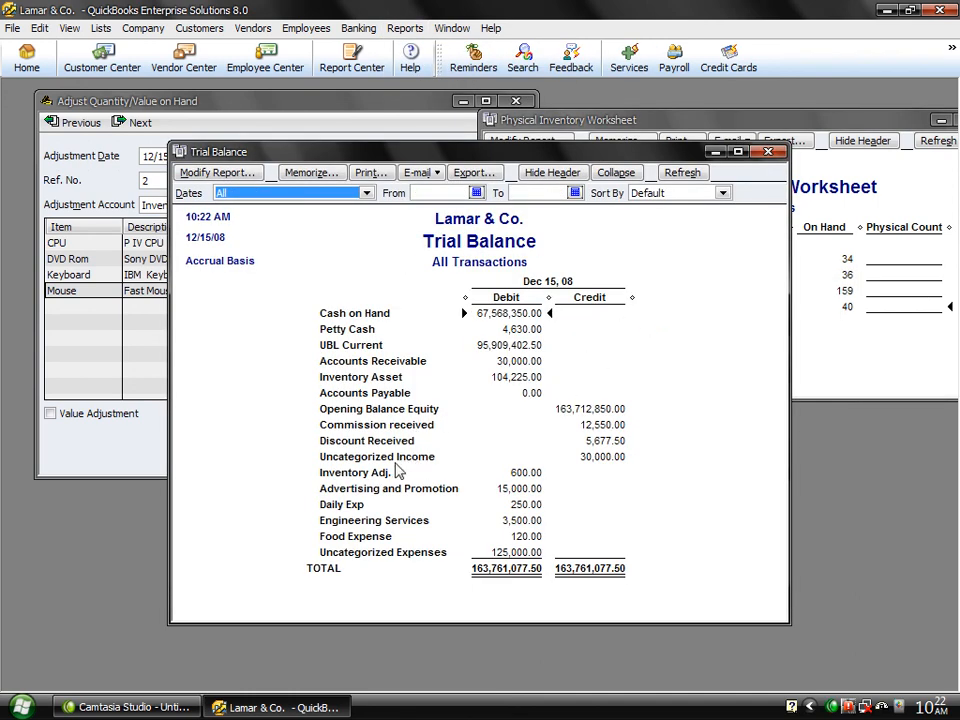
left_click(367, 480)
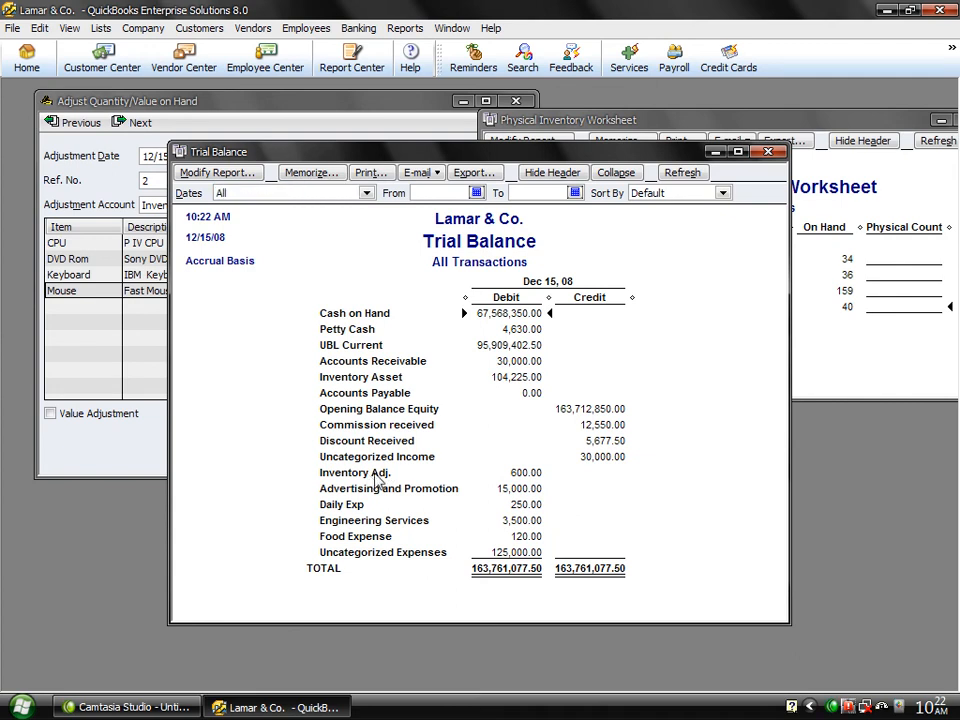
left_click(518, 479)
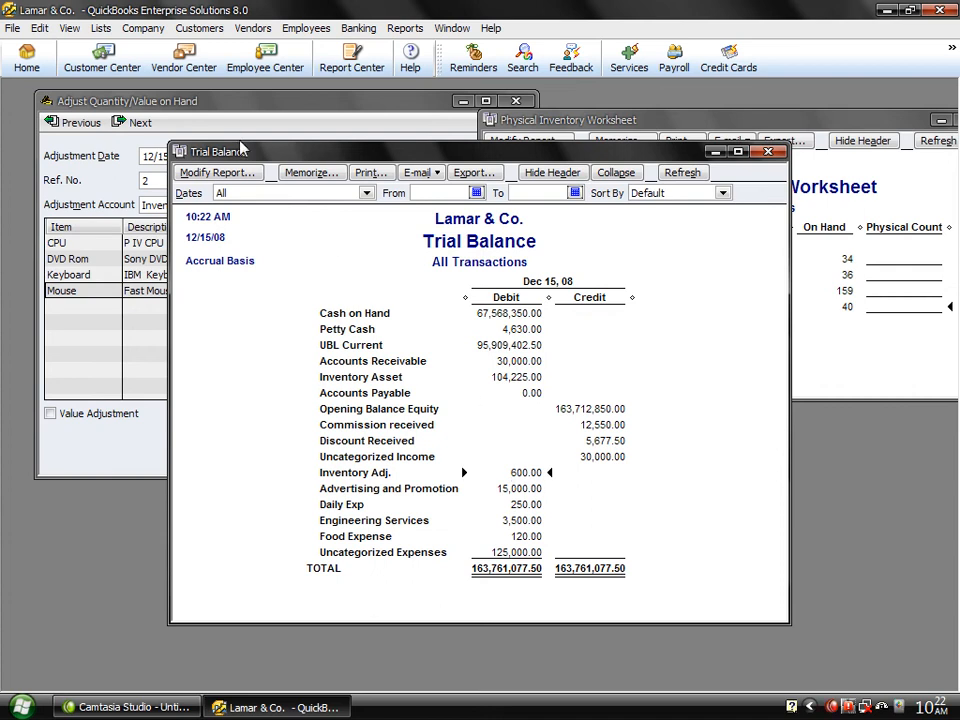
left_click_drag(237, 153, 463, 192)
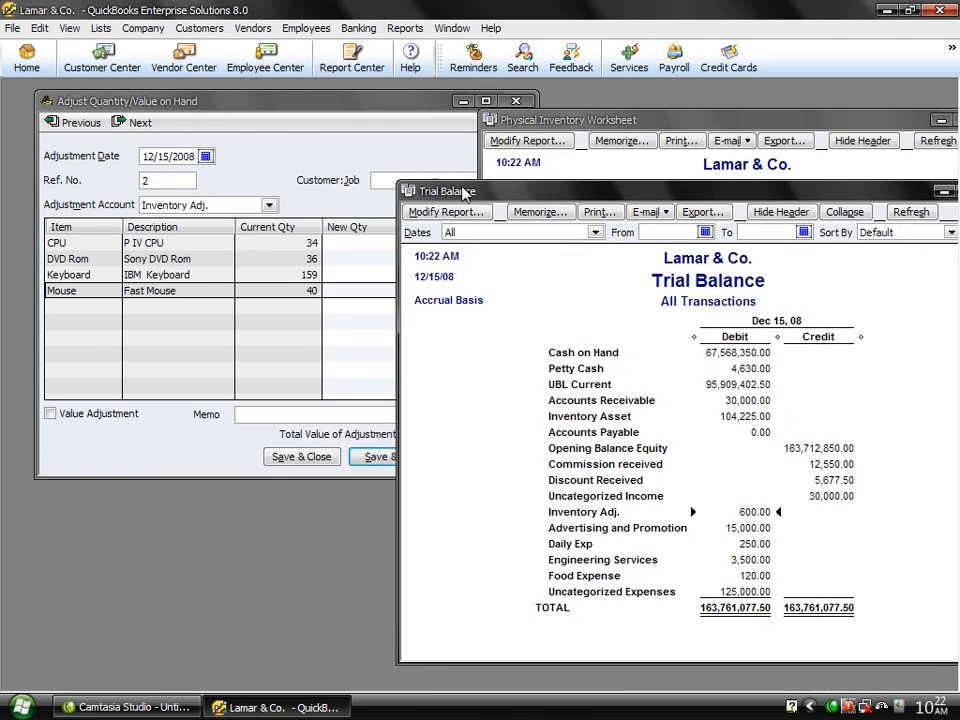
- Set the Keyboard item's new quantity to 162 with the memo "Bonus rec." and save the adjustment, starting a new one
left_click(110, 275)
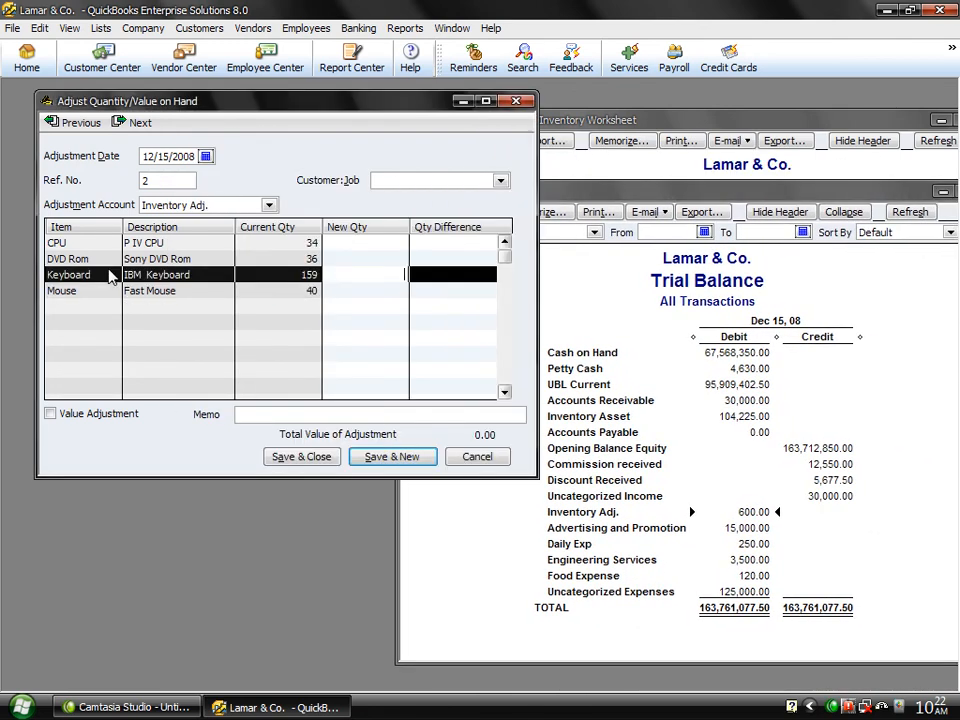
type("3")
key("BackSpace")
type("162")
key("Tab")
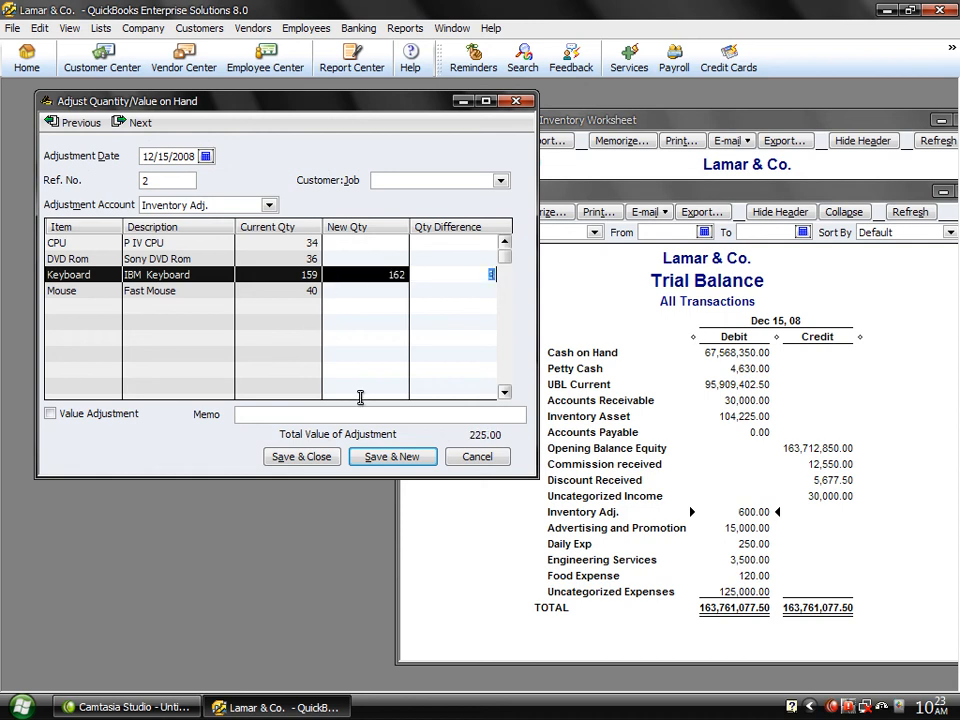
left_click(358, 412)
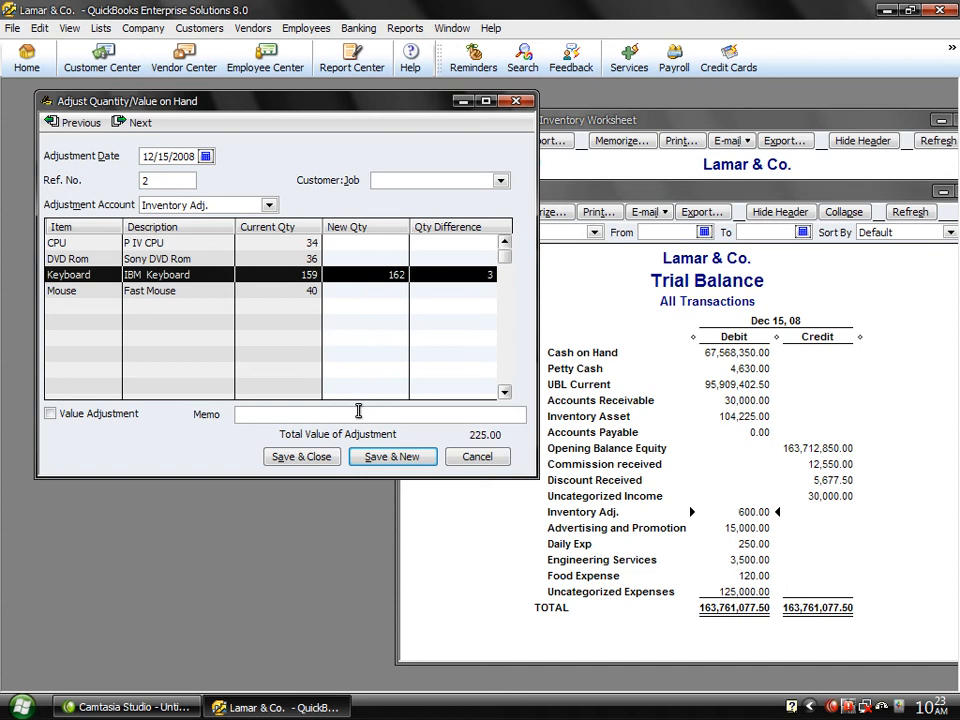
type("Bonus rec/.")
key("BackSpace")
key("BackSpace")
type(".")
left_click(377, 458)
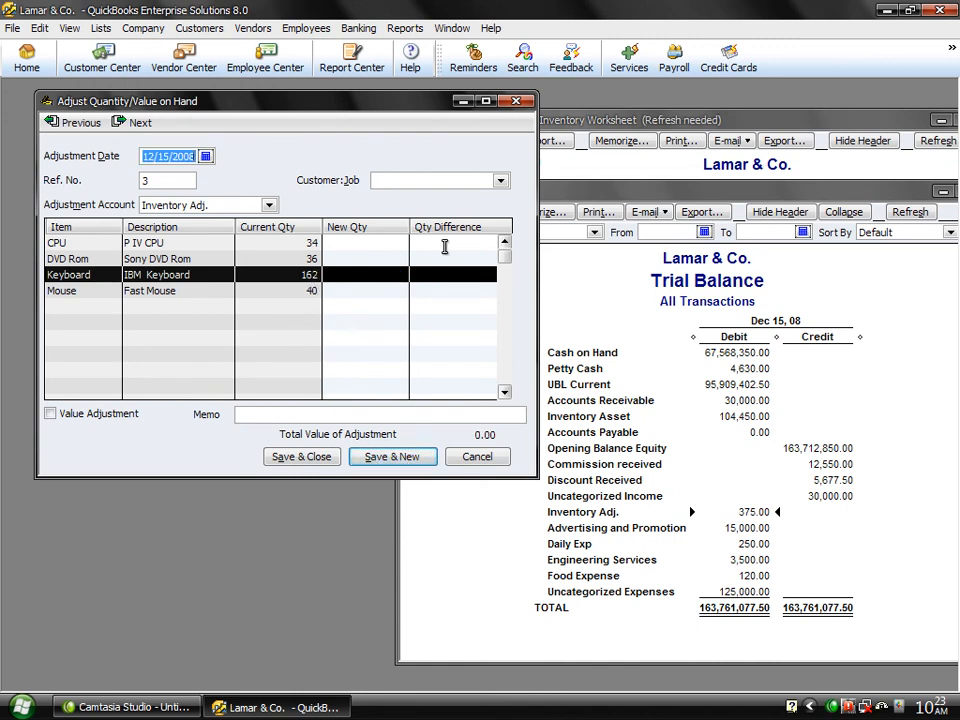
- Review the Keyboard item's QuickReport from the worksheet and the Inventory Adj. account's transactions from the Trial Balance
left_click(625, 122)
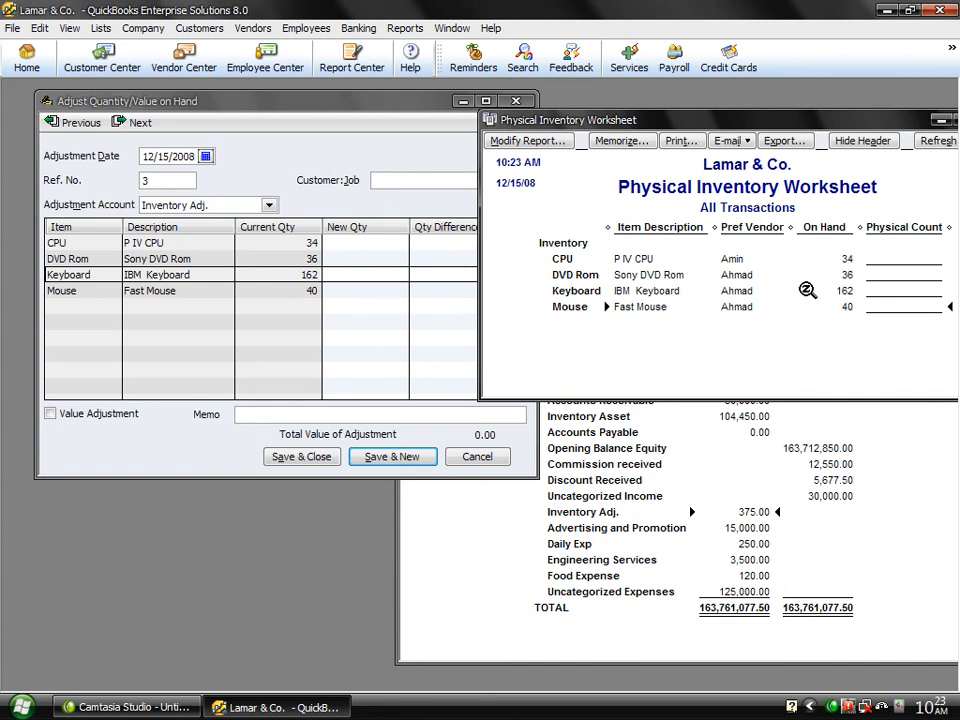
double_click(807, 290)
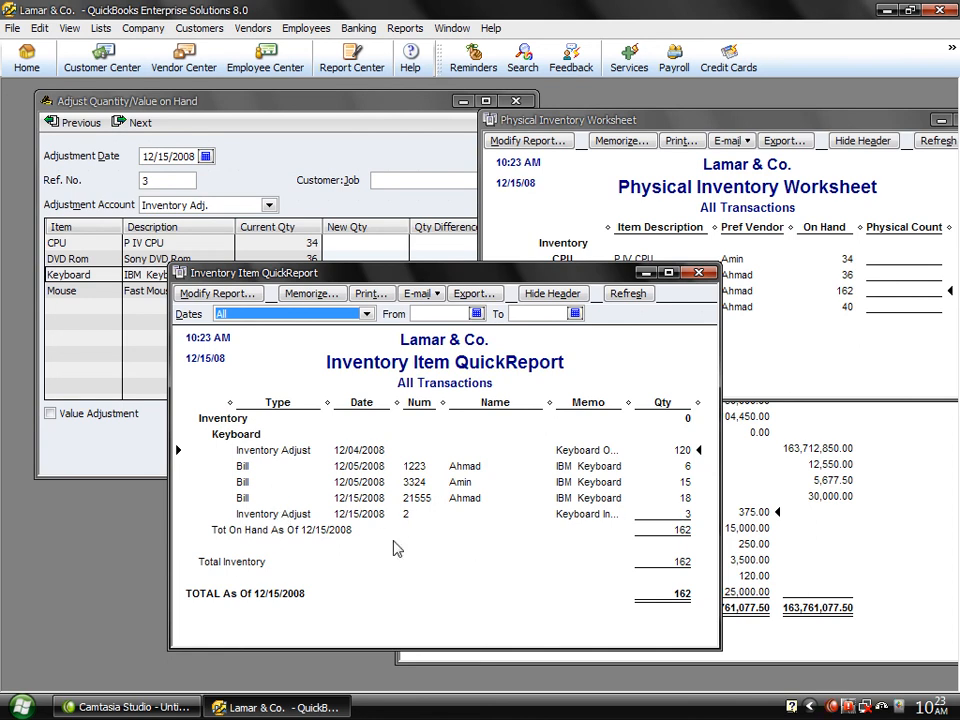
left_click(889, 553)
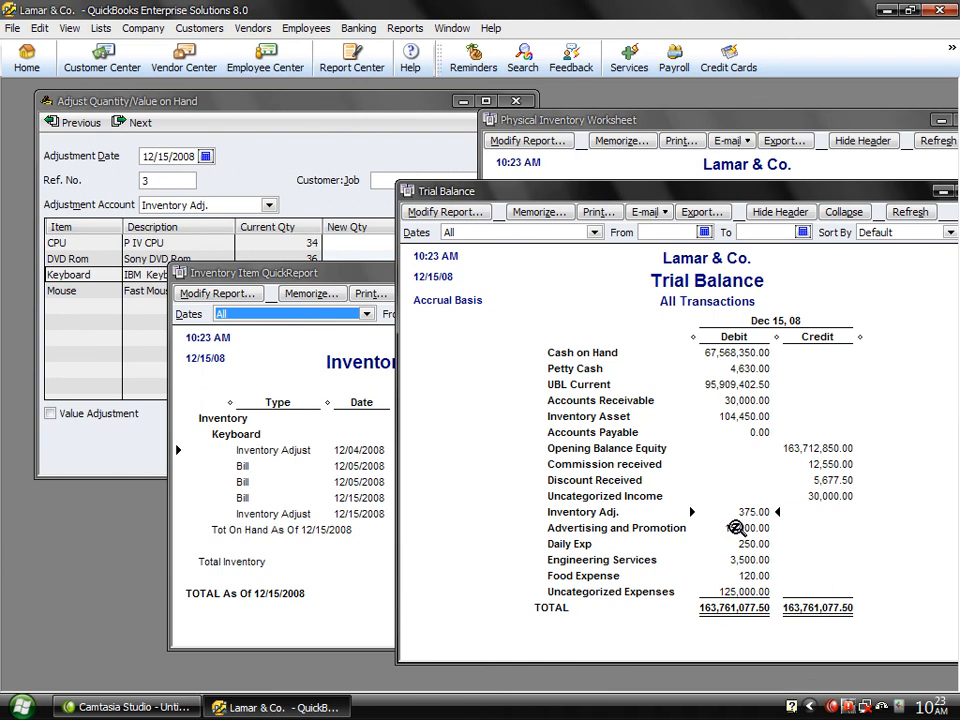
double_click(746, 512)
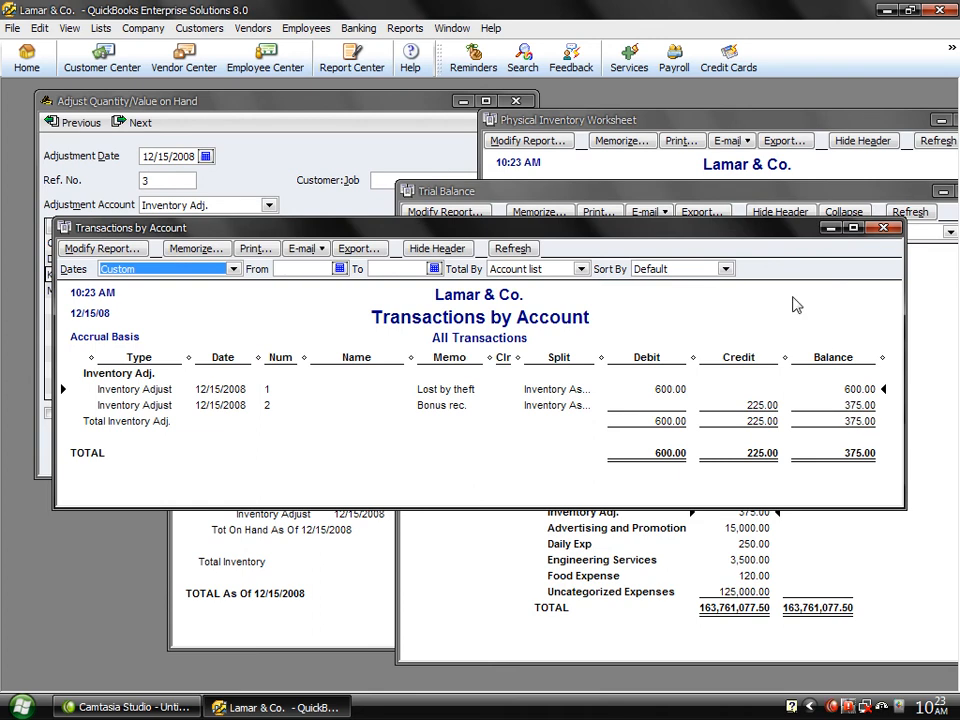
left_click(883, 228)
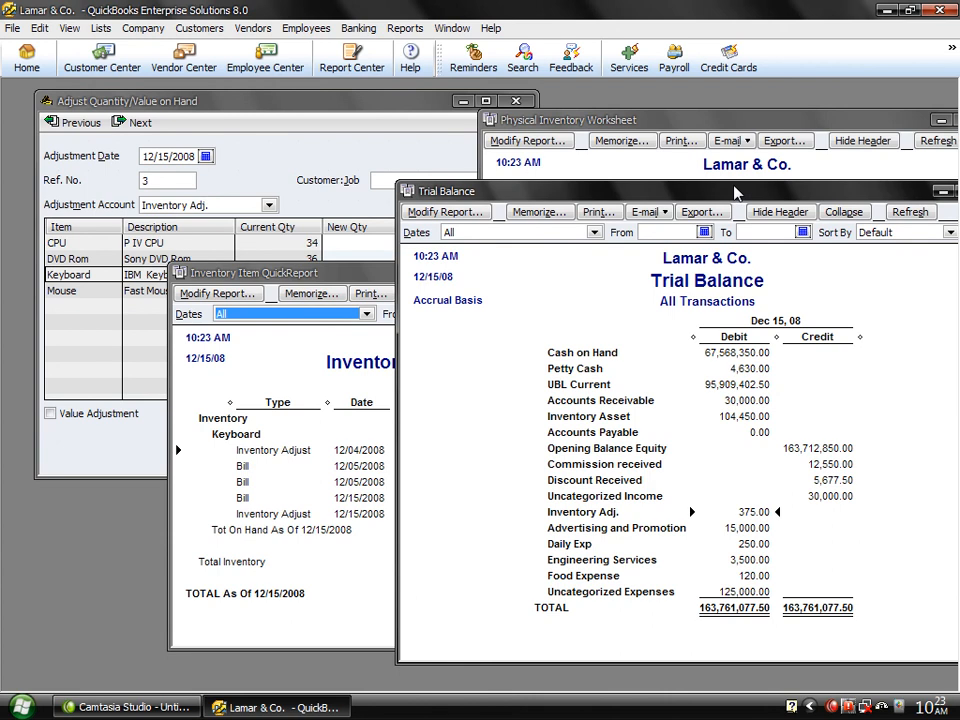
- Close the Trial Balance, the Keyboard QuickReport, the Physical Inventory Worksheet and the blank quantity adjustment form
left_click_drag(735, 192, 363, 87)
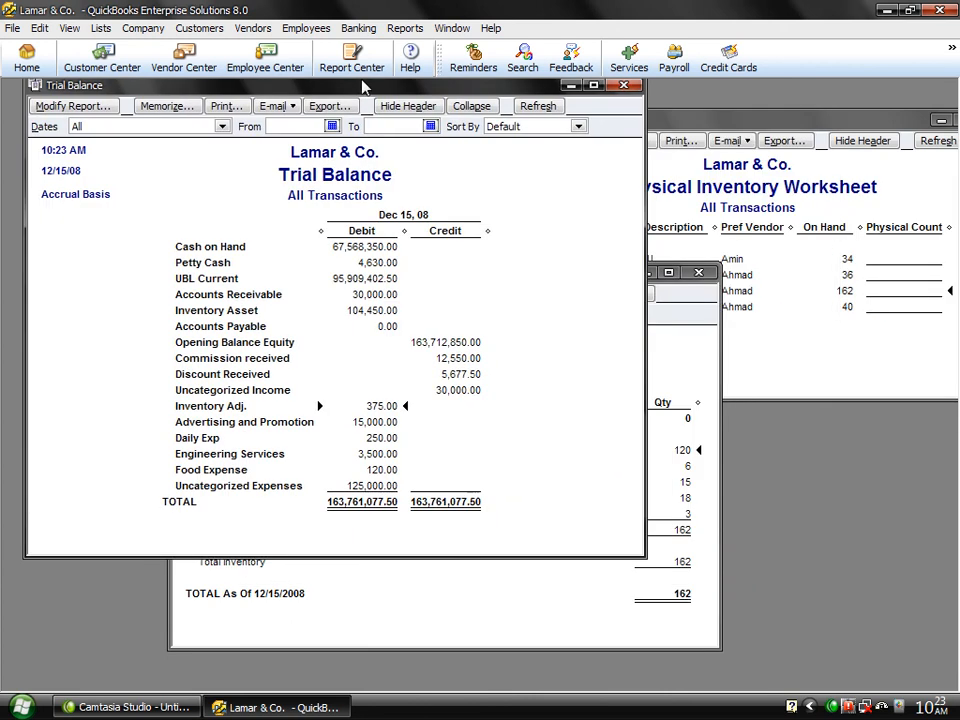
left_click(623, 86)
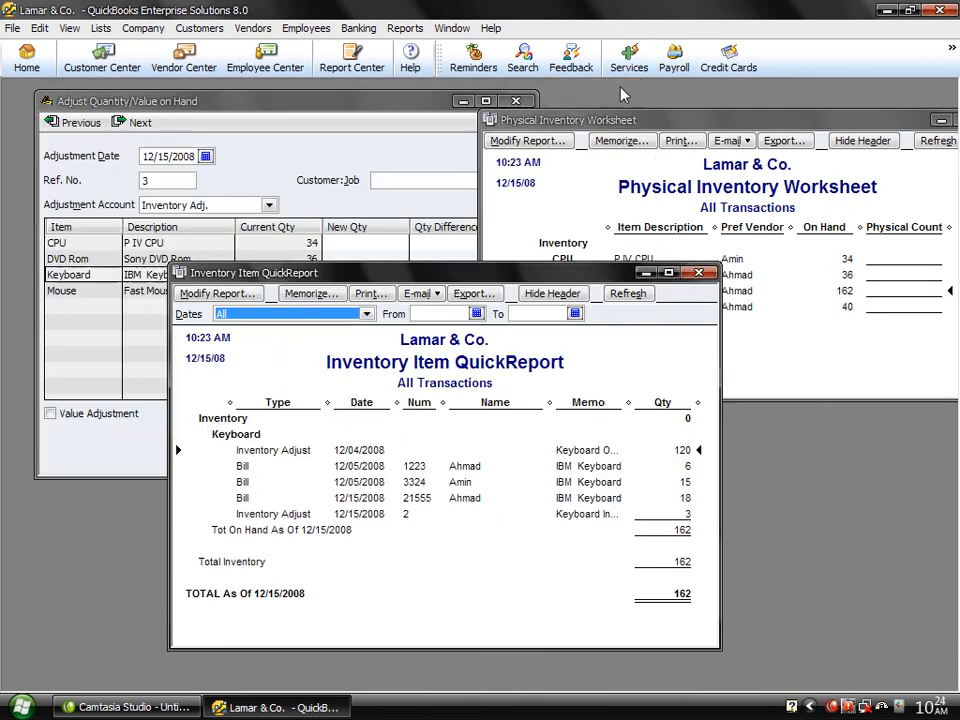
left_click(698, 272)
left_click_drag(835, 125, 655, 150)
left_click(817, 142)
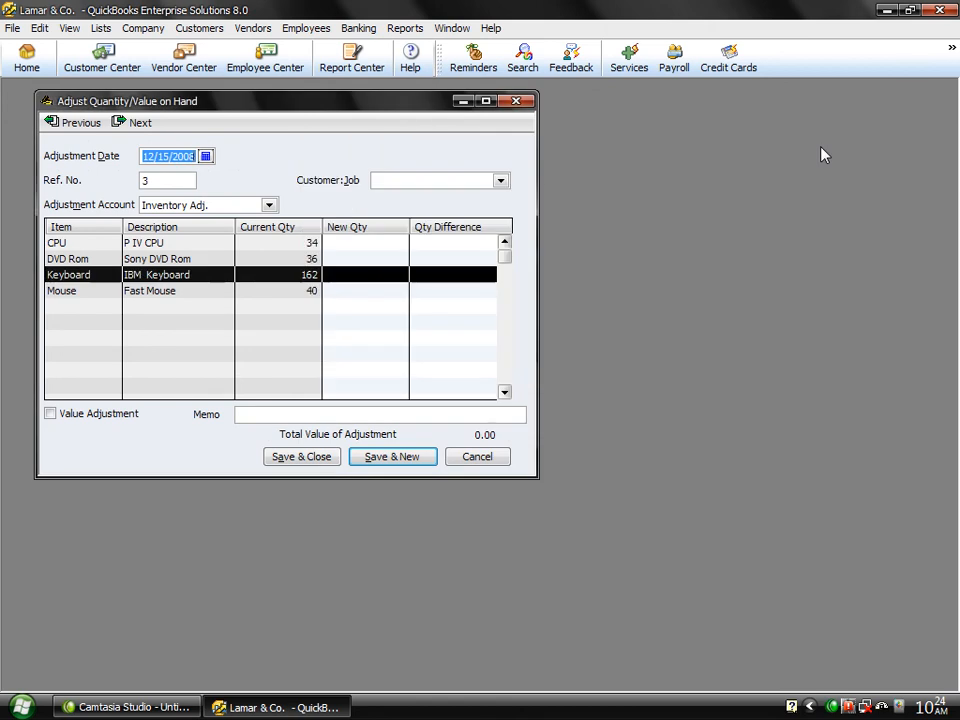
left_click(519, 102)
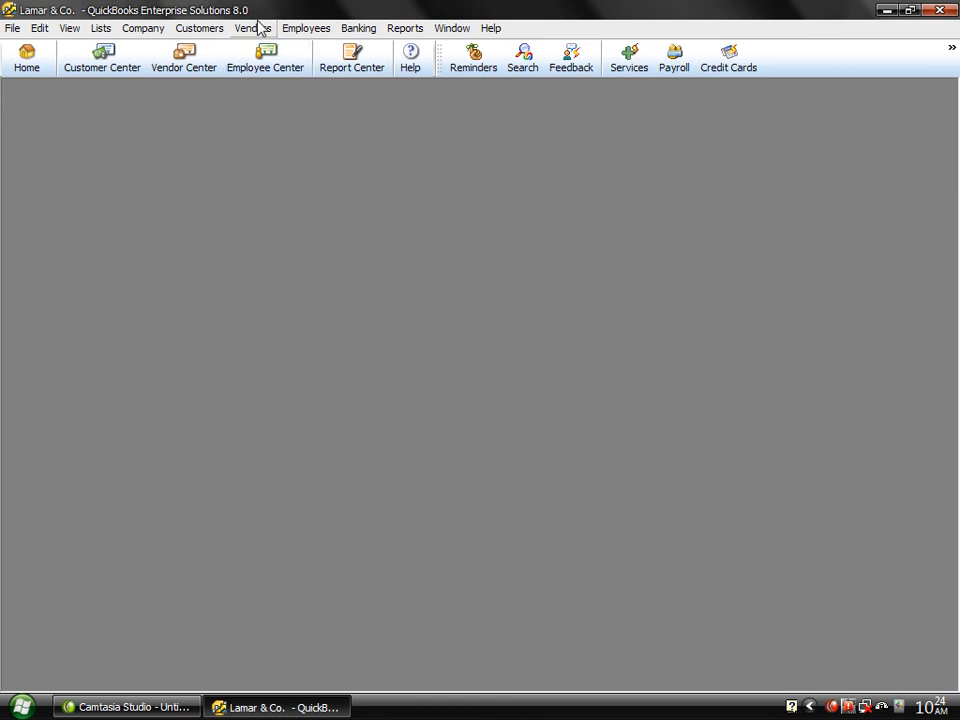
- View the Build Assemblies form and its list of assembly items, and close it without building anything
left_click(260, 27)
mouse_move(333, 217)
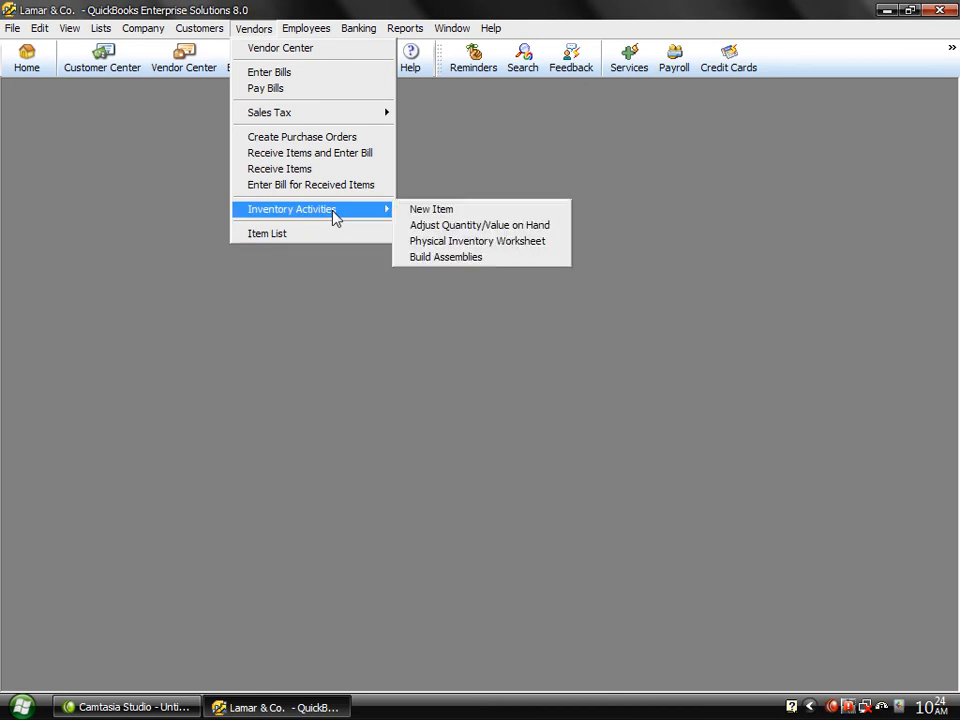
left_click(426, 262)
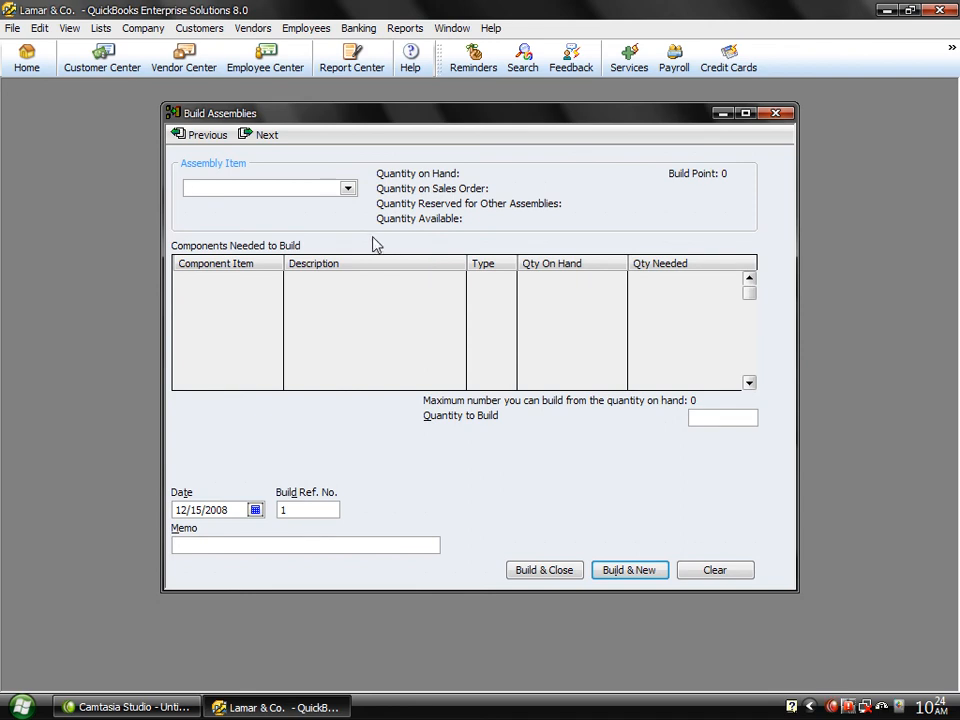
left_click(347, 189)
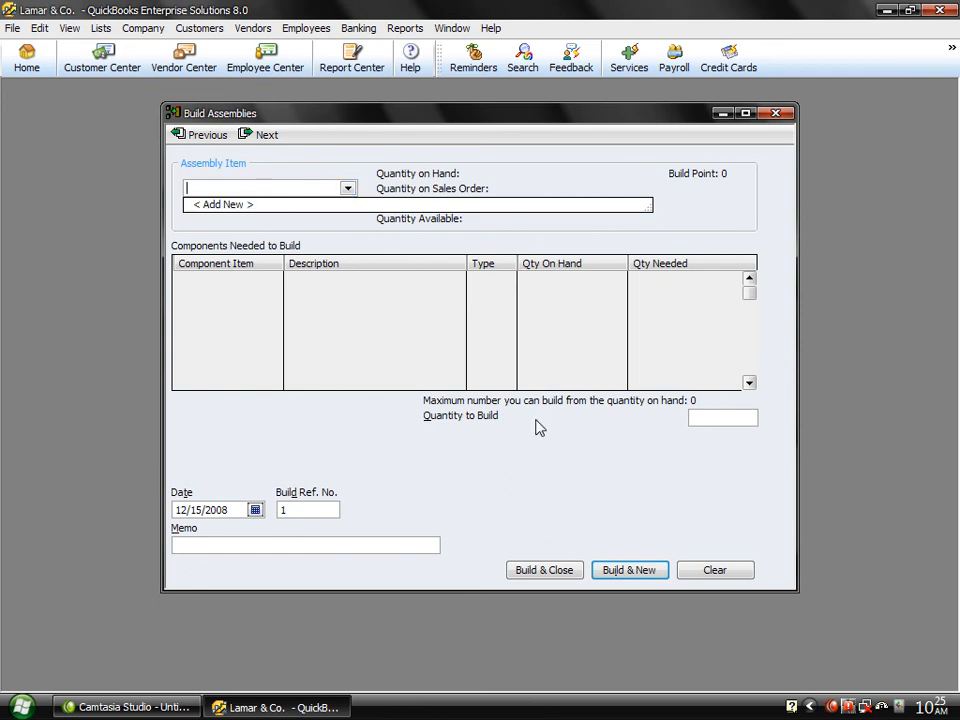
left_click(778, 114)
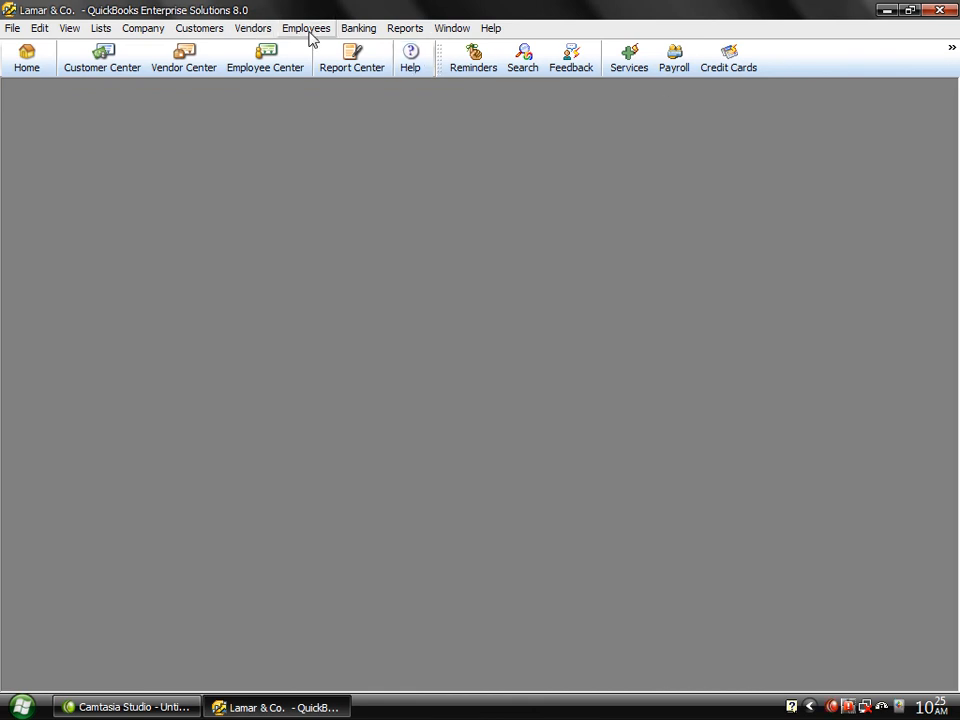
- Start a new inventory item of type Inventory Assembly and name it "Pentium iv sys."
left_click(258, 28)
mouse_move(377, 209)
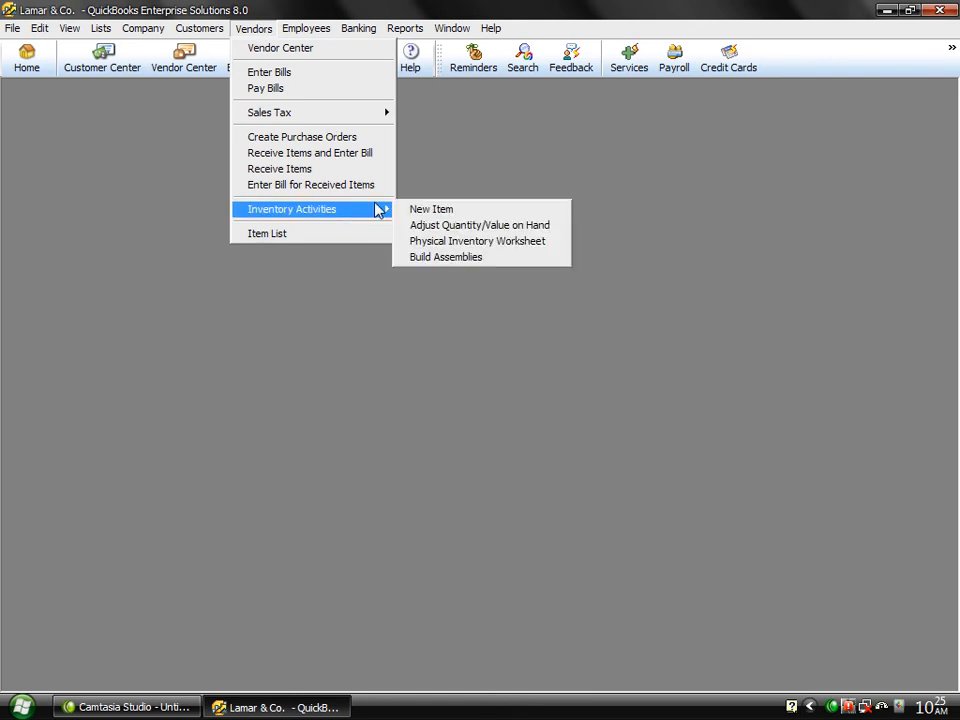
left_click(420, 212)
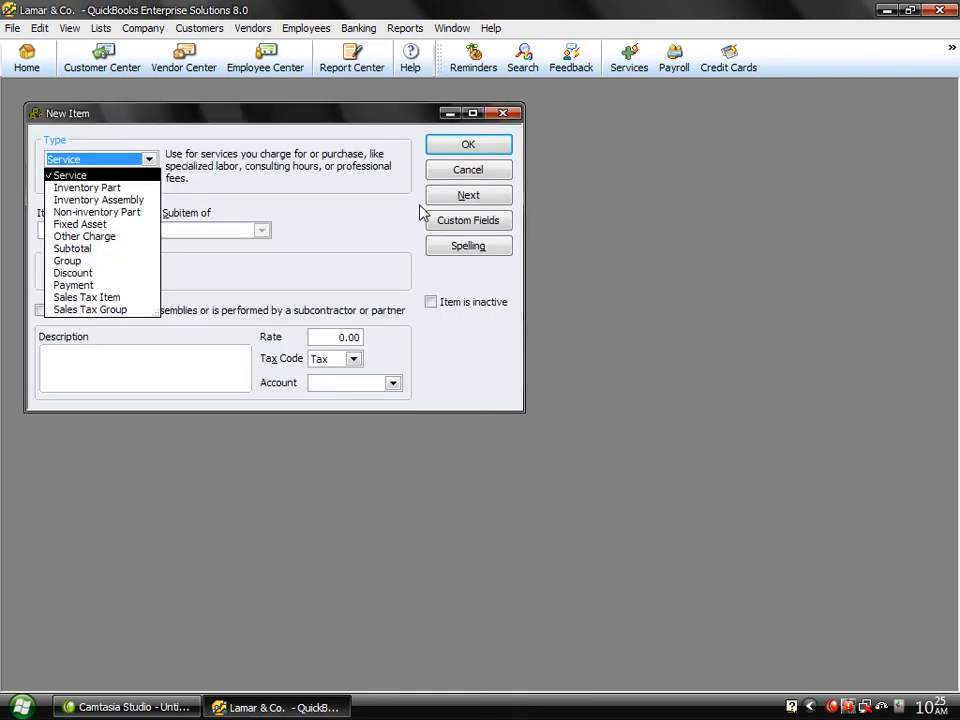
left_click(90, 201)
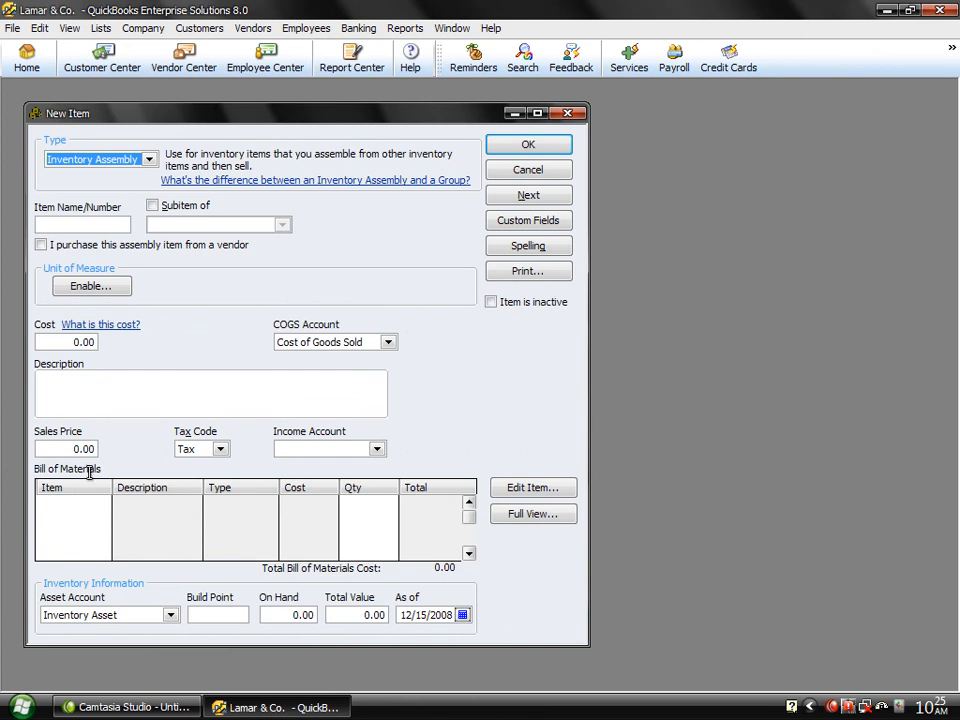
left_click(72, 227)
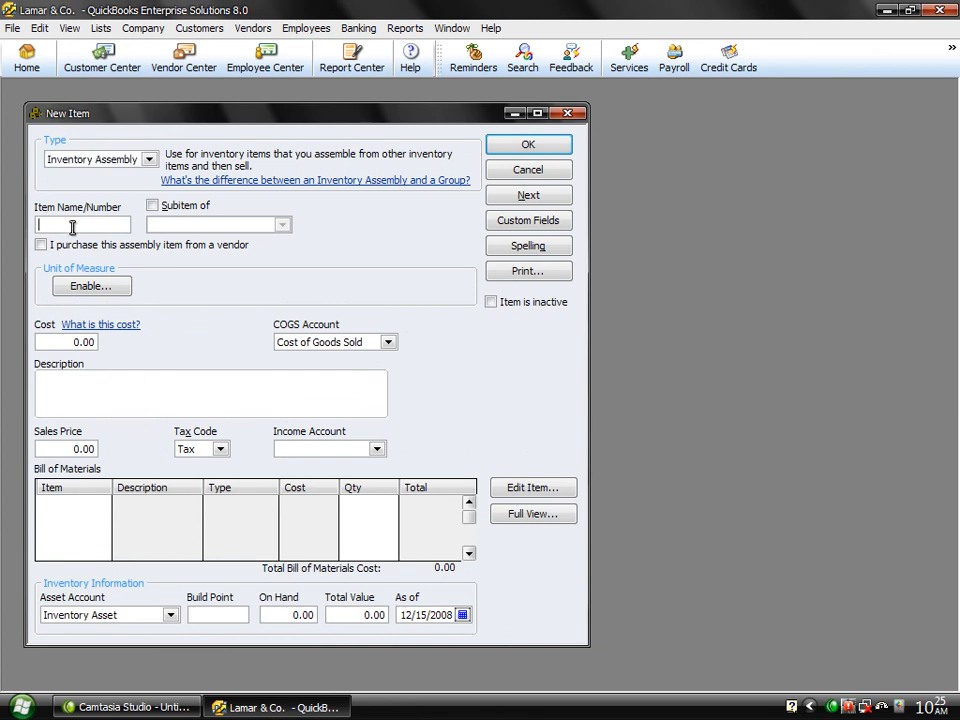
type("Pentium Iv syx")
key("BackSpace")
type("s.")
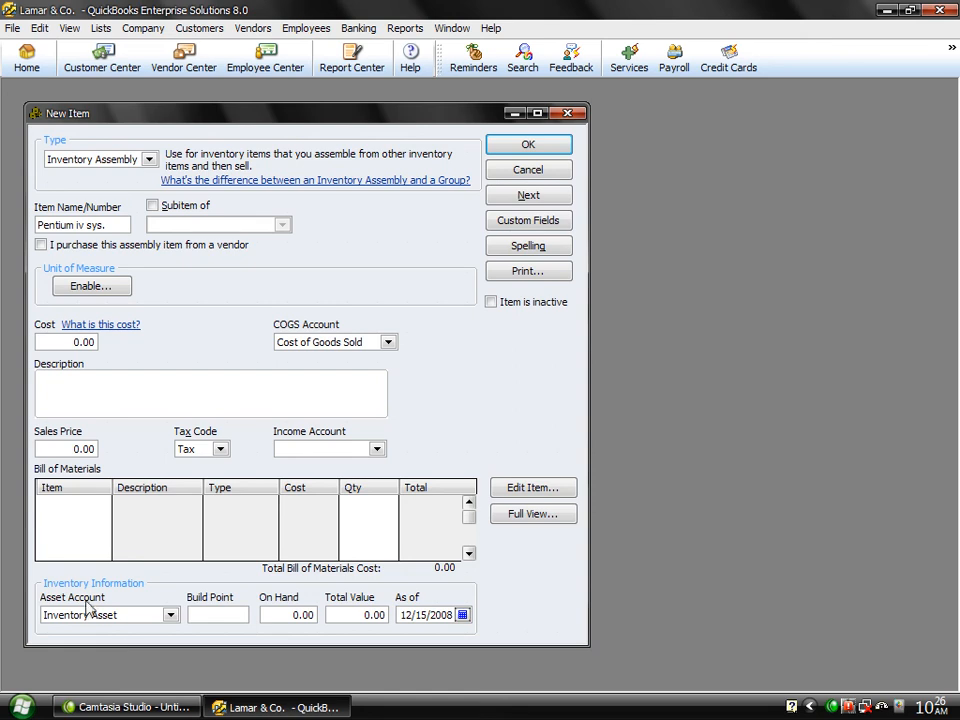
- Add the CPU and DVD Rom parts to the assembly's bill of materials with a quantity of 1 each
left_click(88, 501)
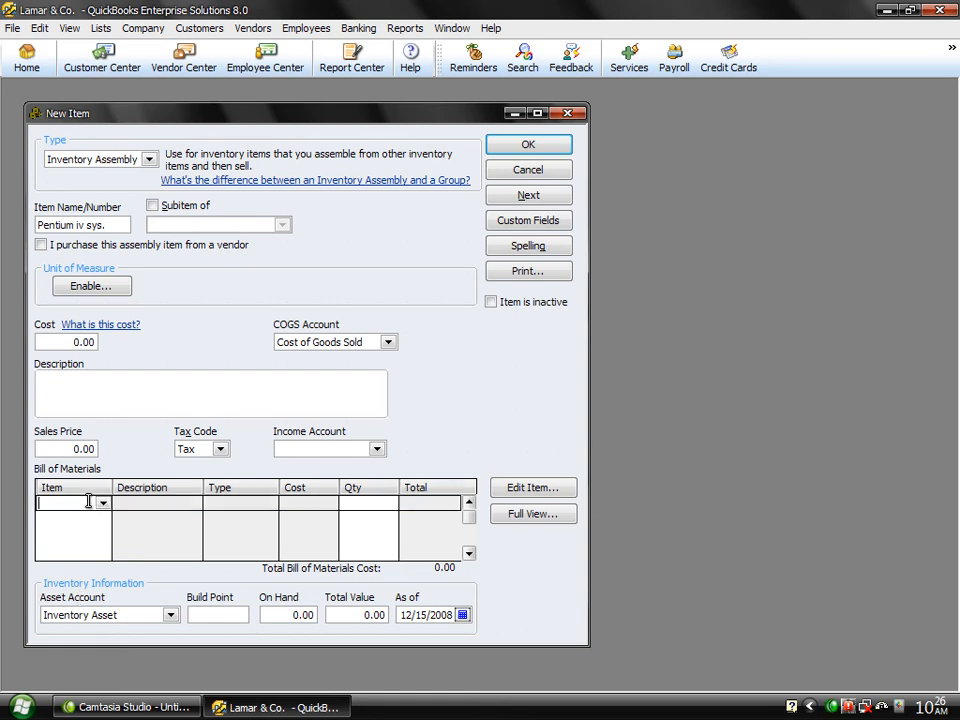
left_click(103, 504)
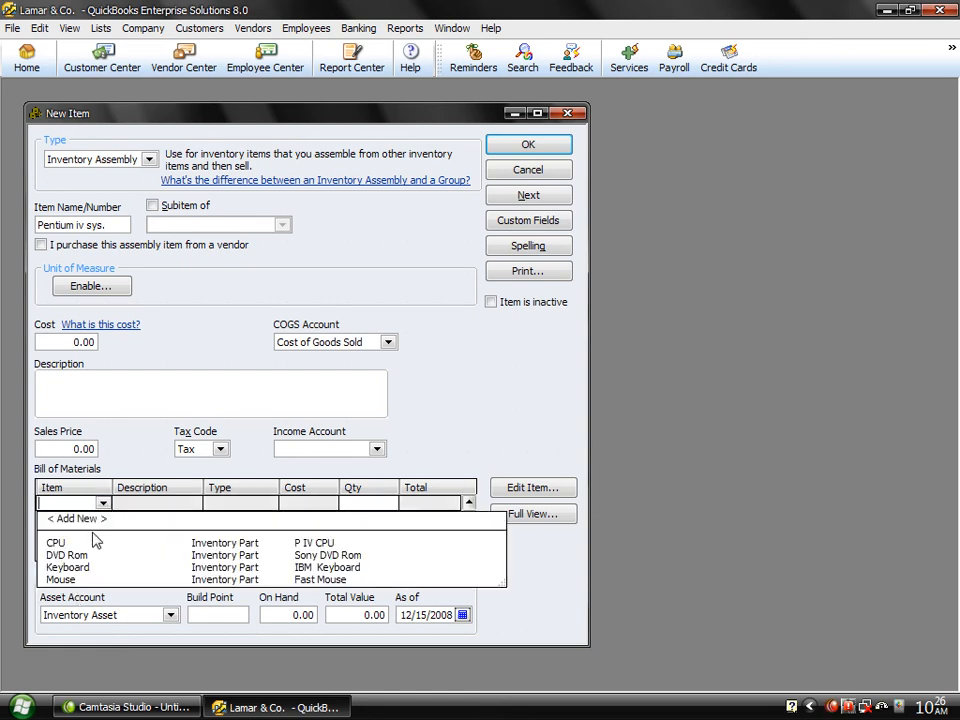
left_click(56, 542)
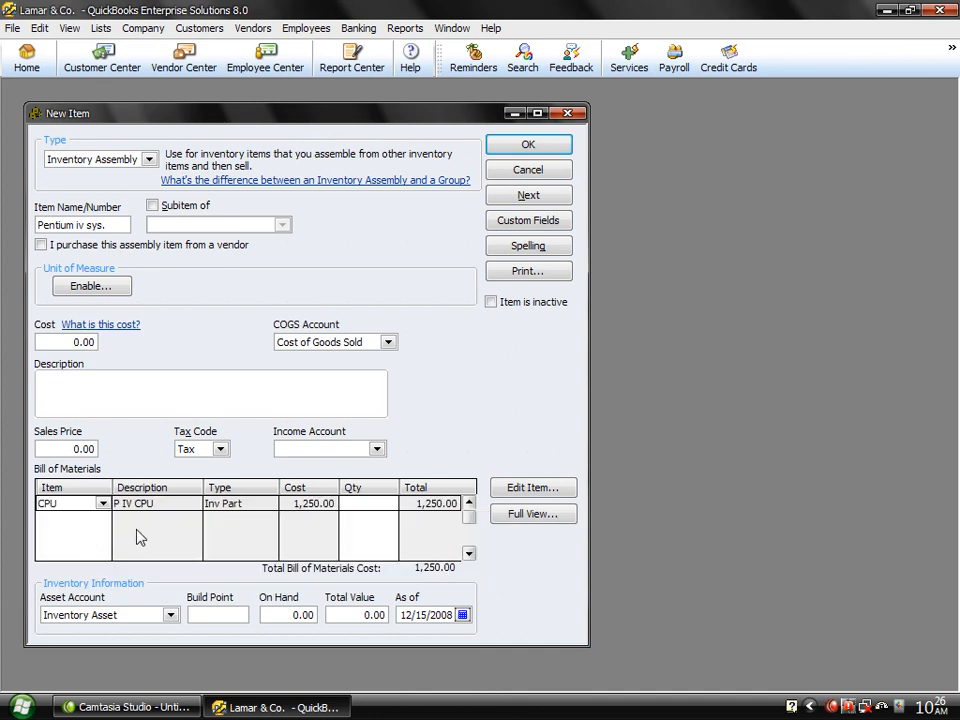
left_click(357, 502)
left_click(97, 518)
left_click(102, 519)
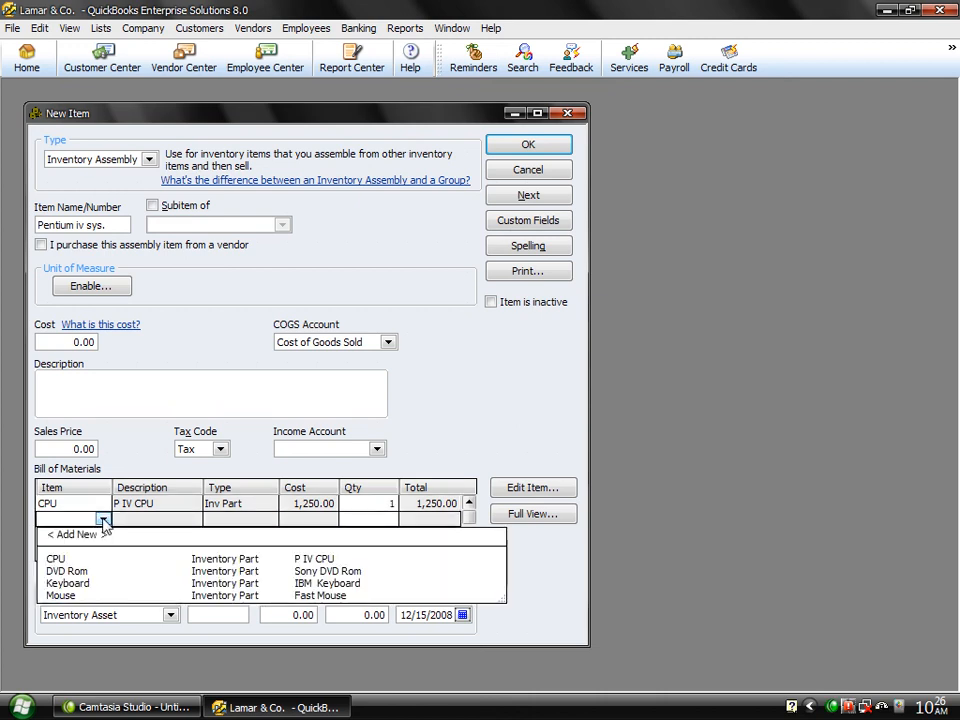
left_click(89, 572)
left_click(359, 522)
type("1")
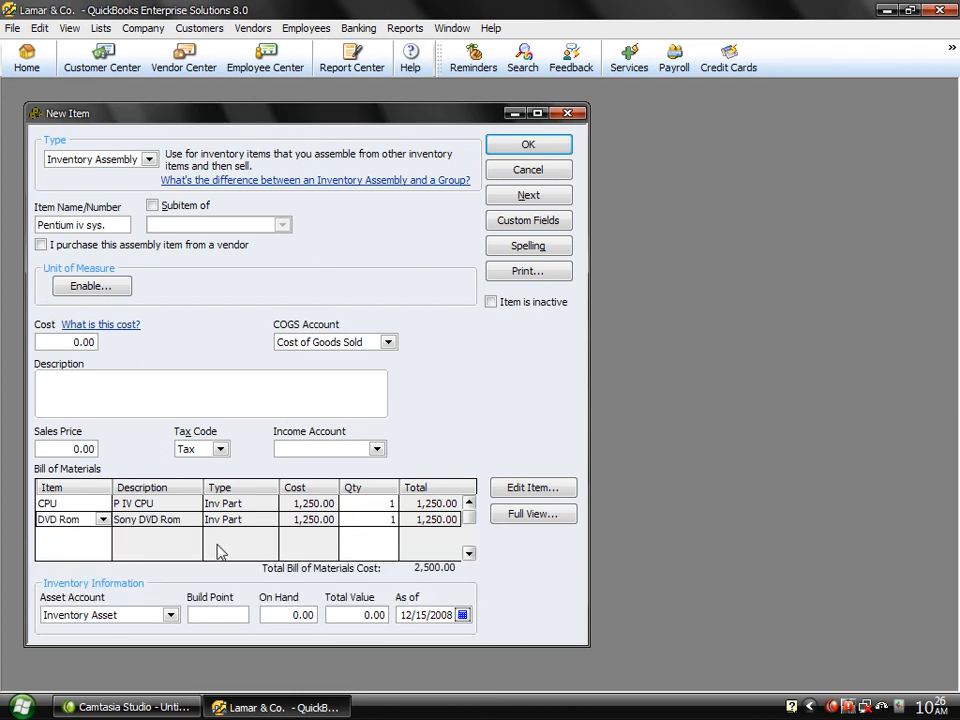
- Add the Keyboard and Mouse parts to the bill of materials with a quantity of 1 each
left_click(107, 532)
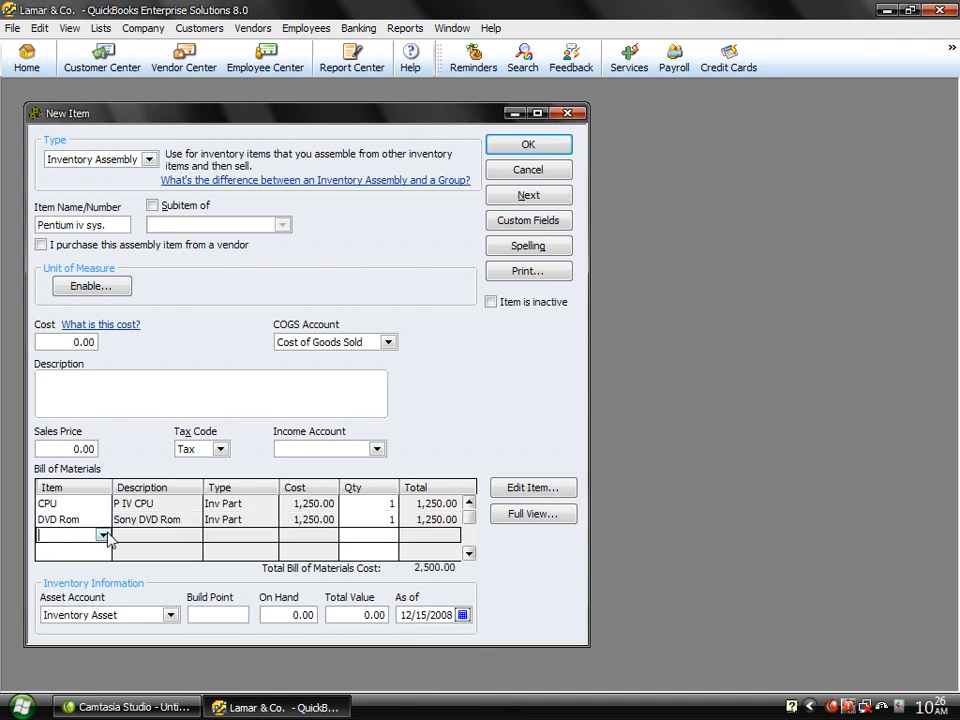
left_click(103, 535)
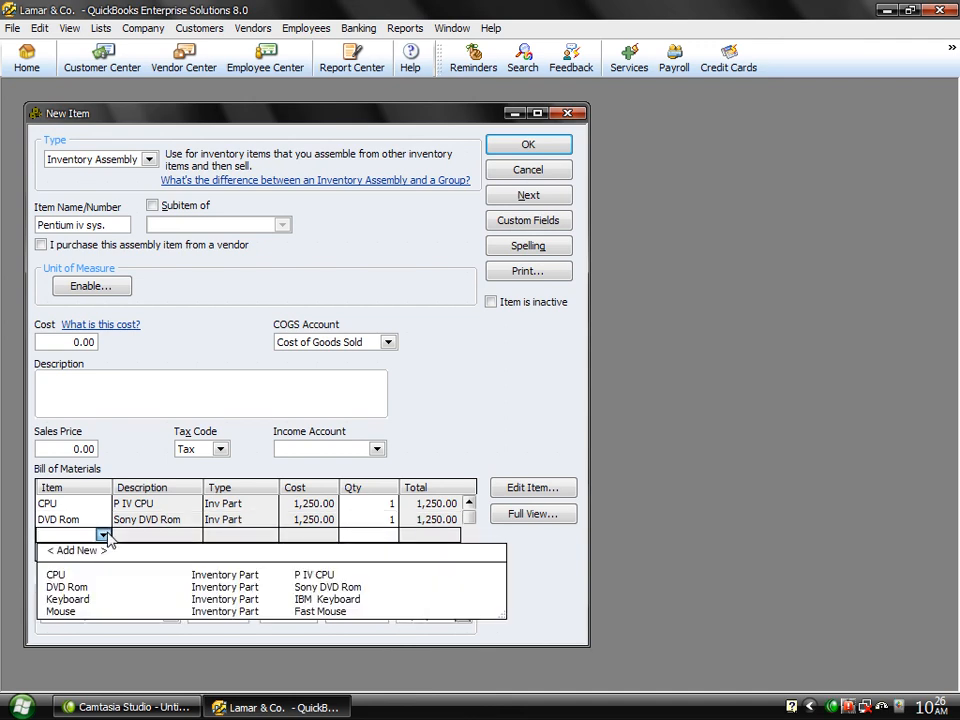
left_click(63, 599)
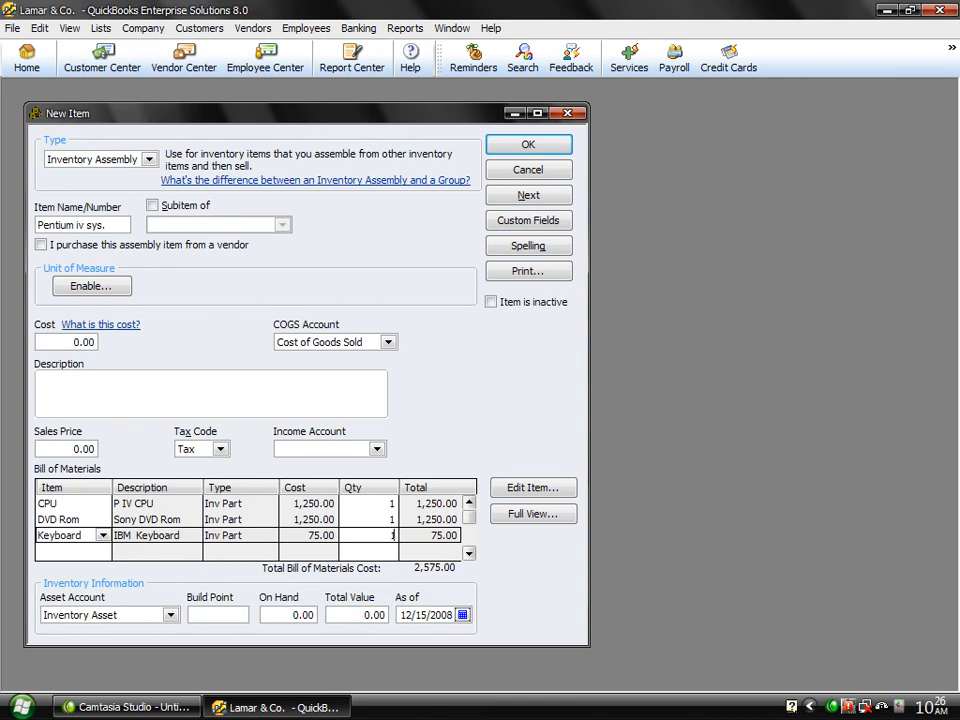
left_click(101, 551)
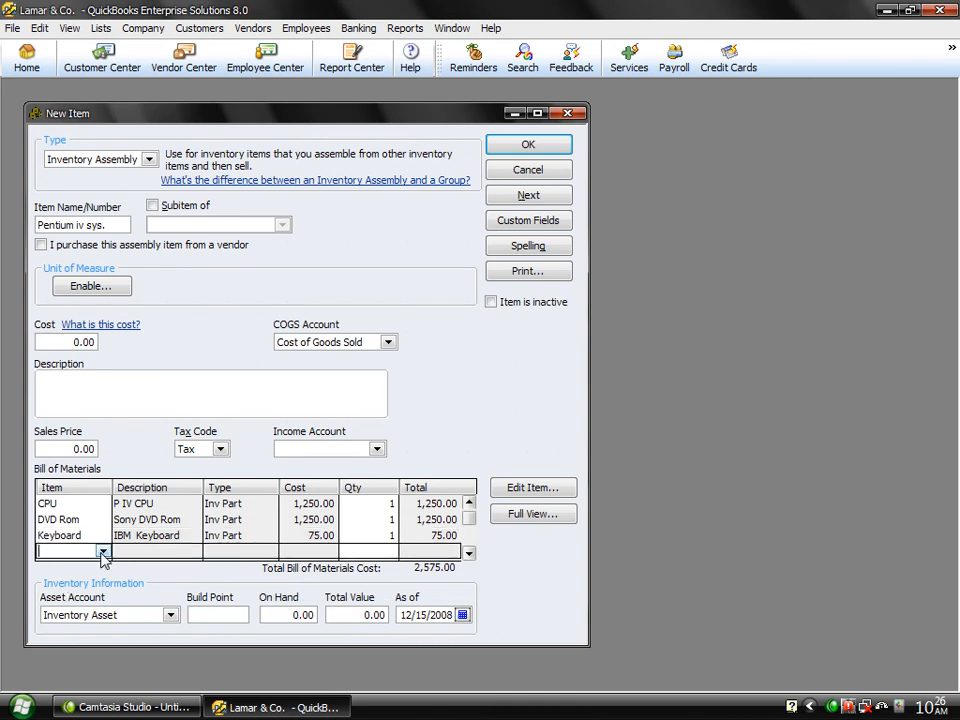
left_click(102, 552)
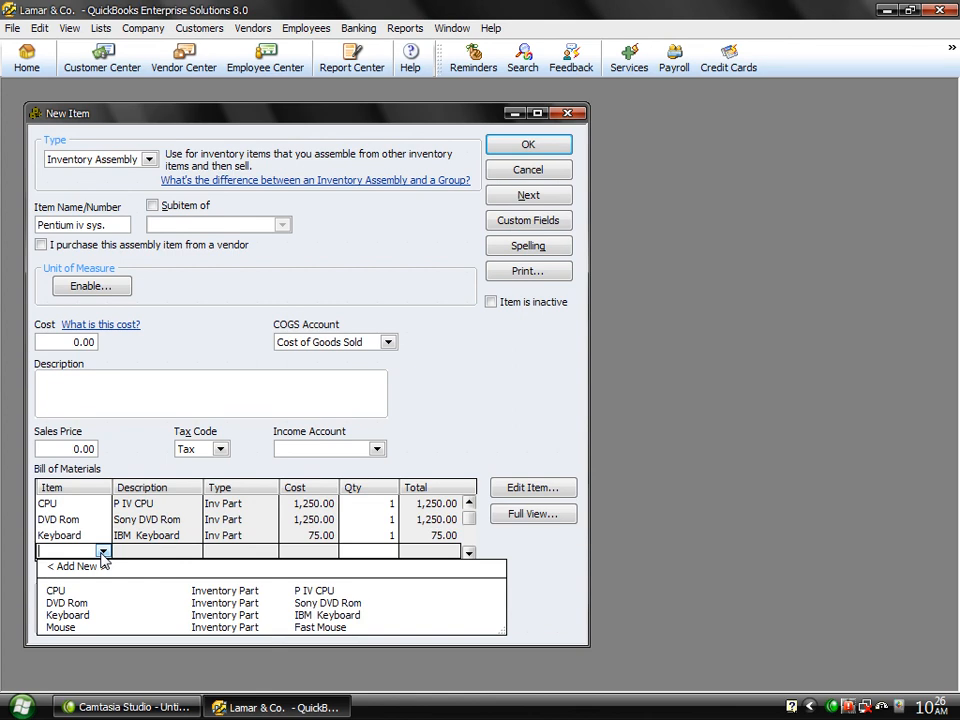
left_click(60, 627)
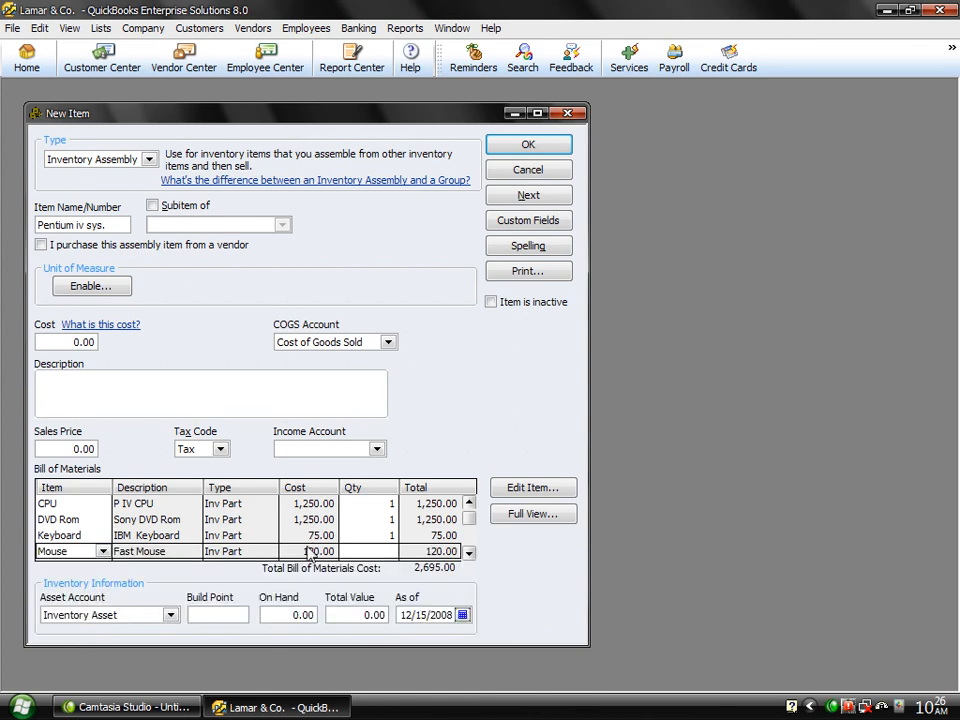
left_click(382, 550)
type("1")
left_click(382, 533)
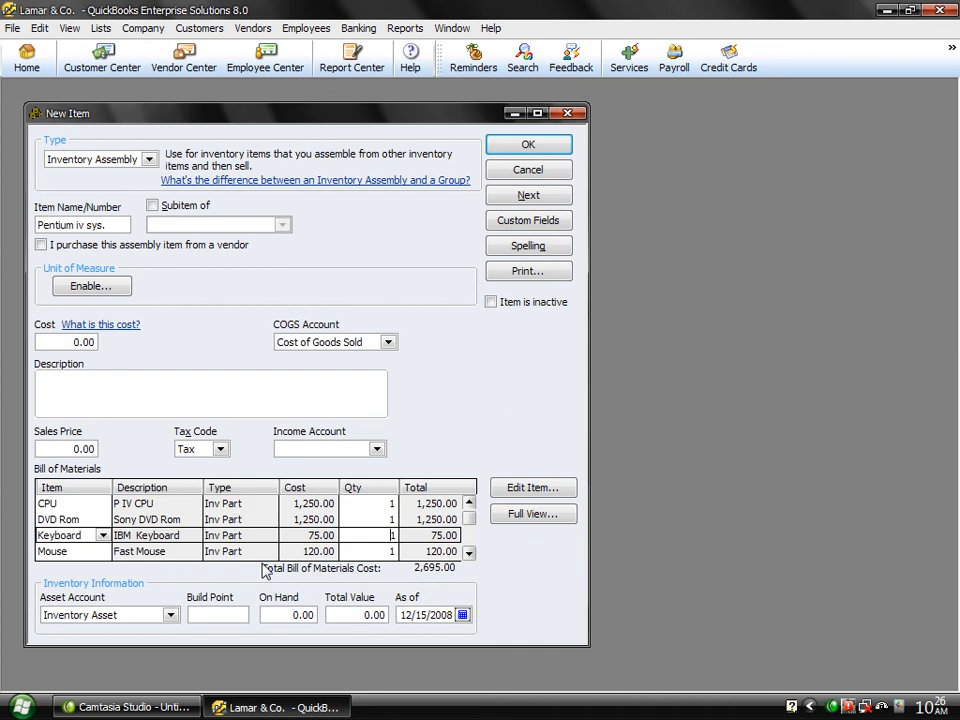
- Set the assembly item's cost to 2,695 and its sales price to 6,500
left_click(68, 341)
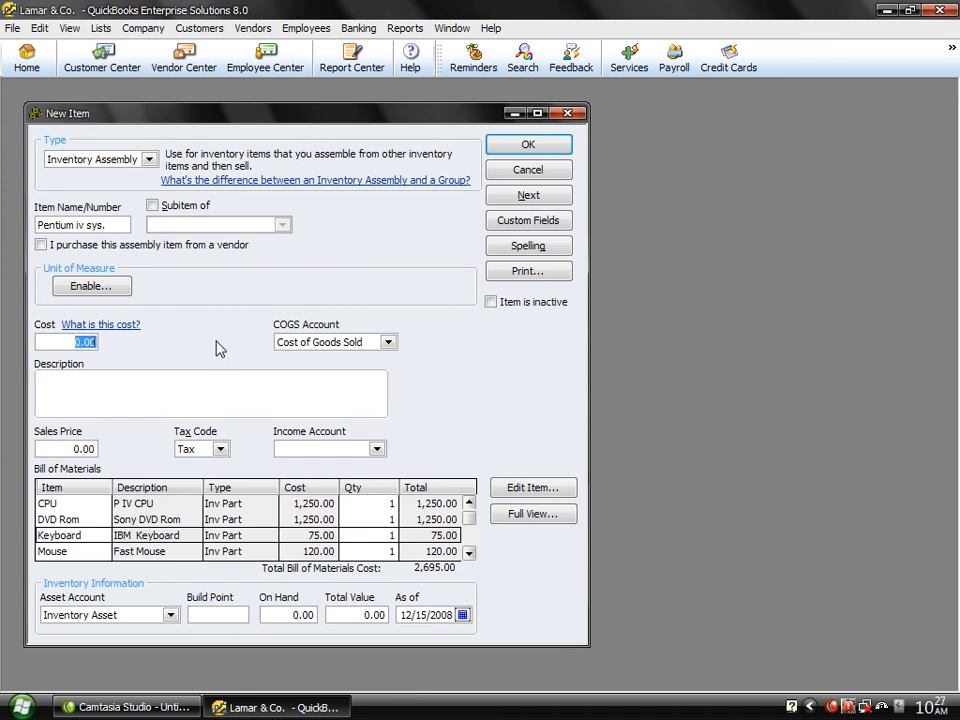
type("2695")
left_click(365, 339)
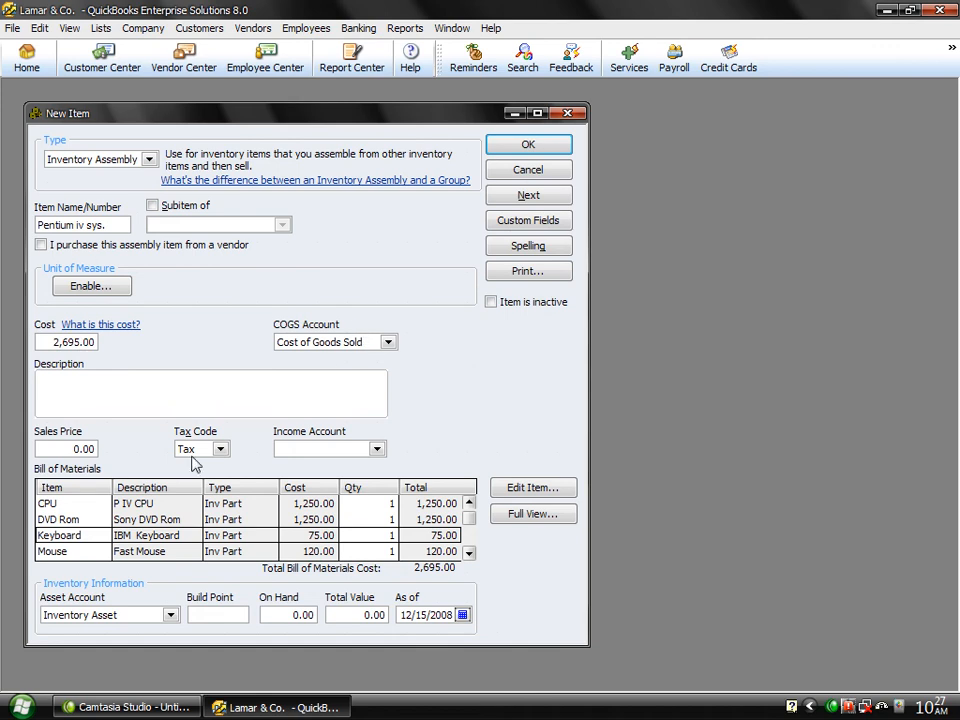
left_click(47, 449)
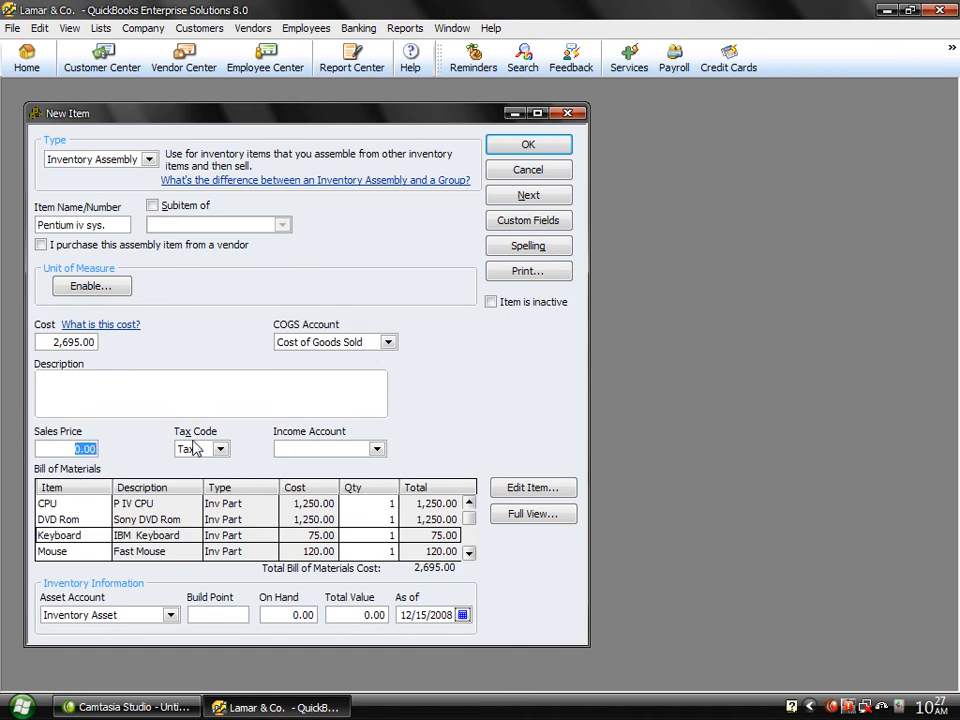
type("6500")
- Keep the Tax code, assign Sales as the income account, and save the new assembly item
left_click(201, 449)
left_click(221, 449)
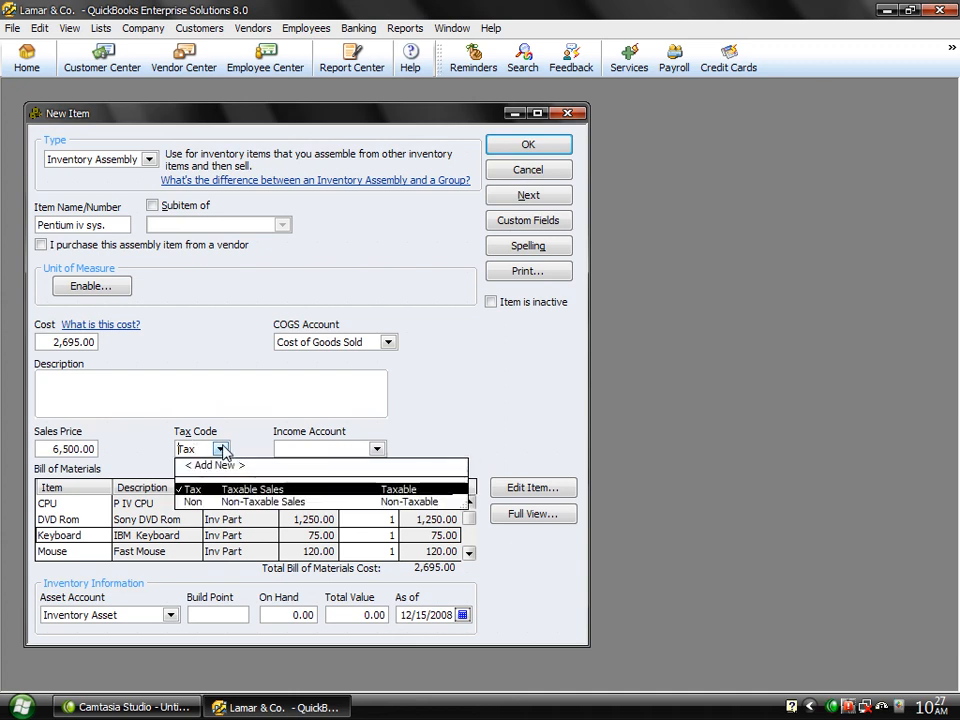
left_click(222, 450)
left_click(293, 444)
type("Sales")
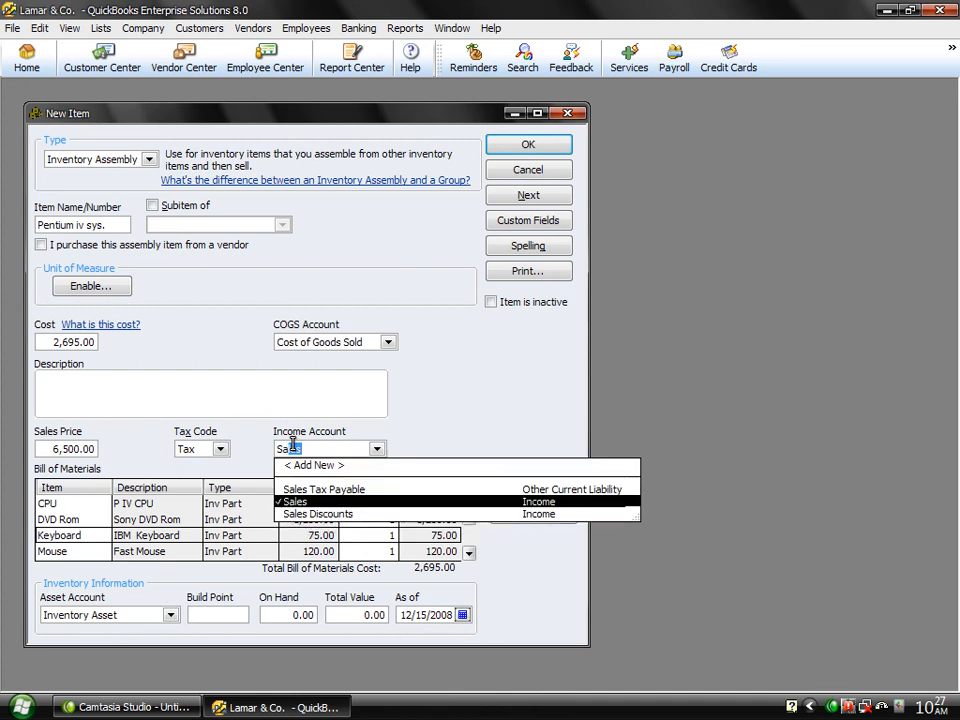
left_click(307, 503)
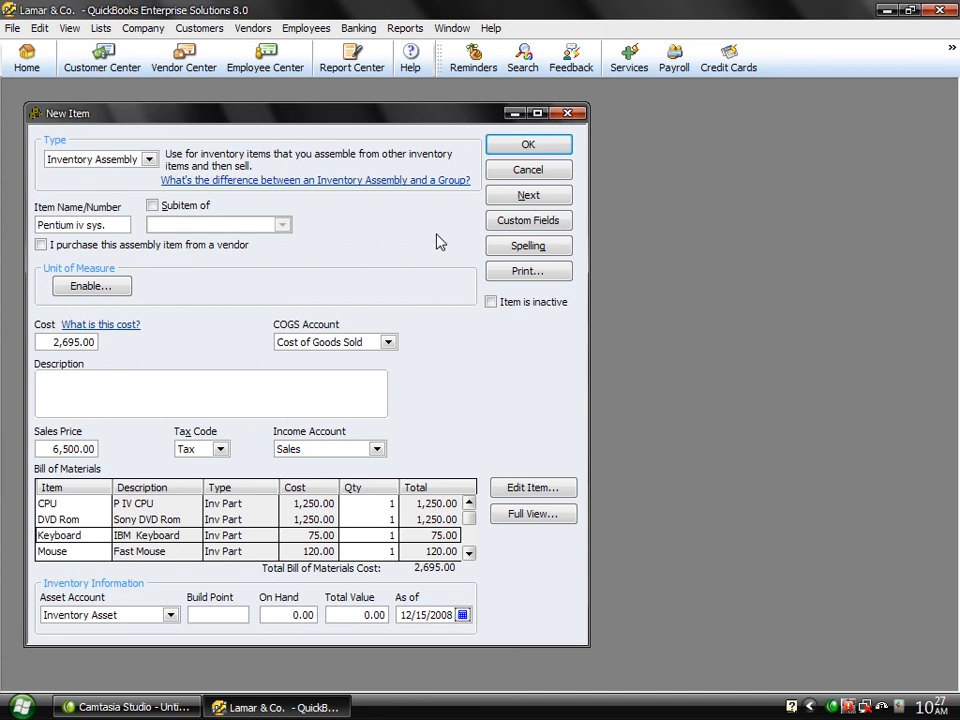
left_click(503, 147)
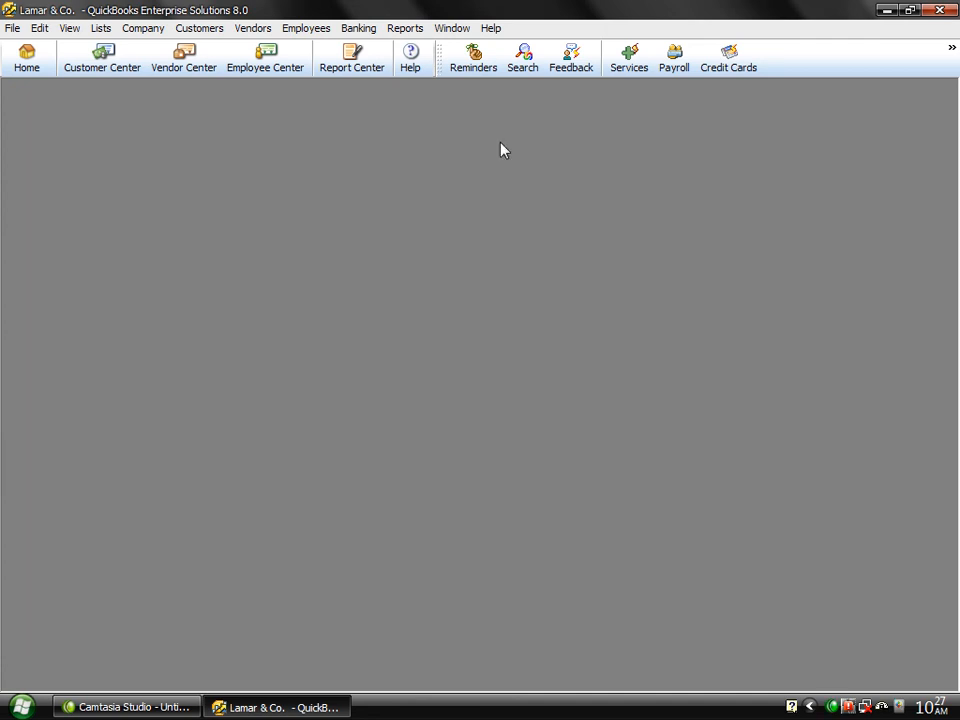
- Open the Build Assemblies form and check its list of assembly items without choosing one
left_click(258, 29)
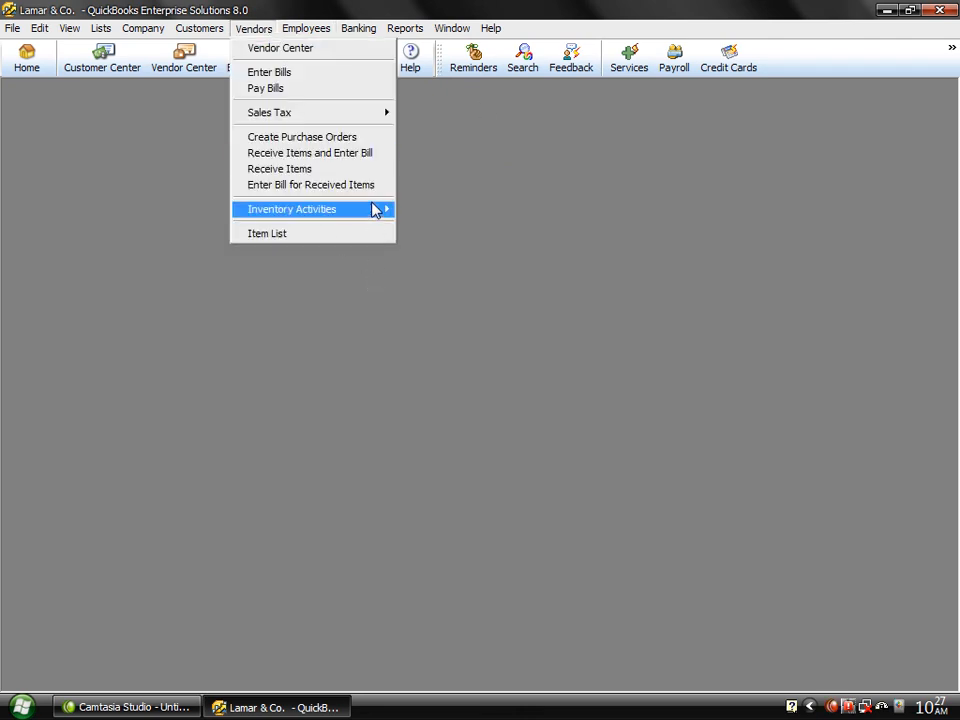
mouse_move(388, 212)
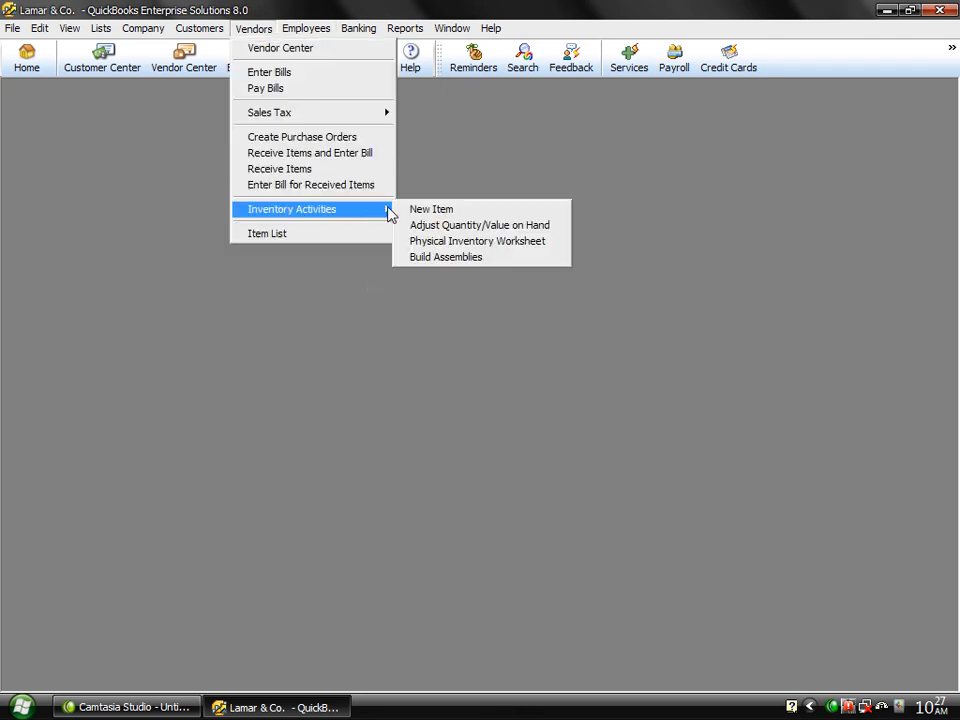
left_click(455, 258)
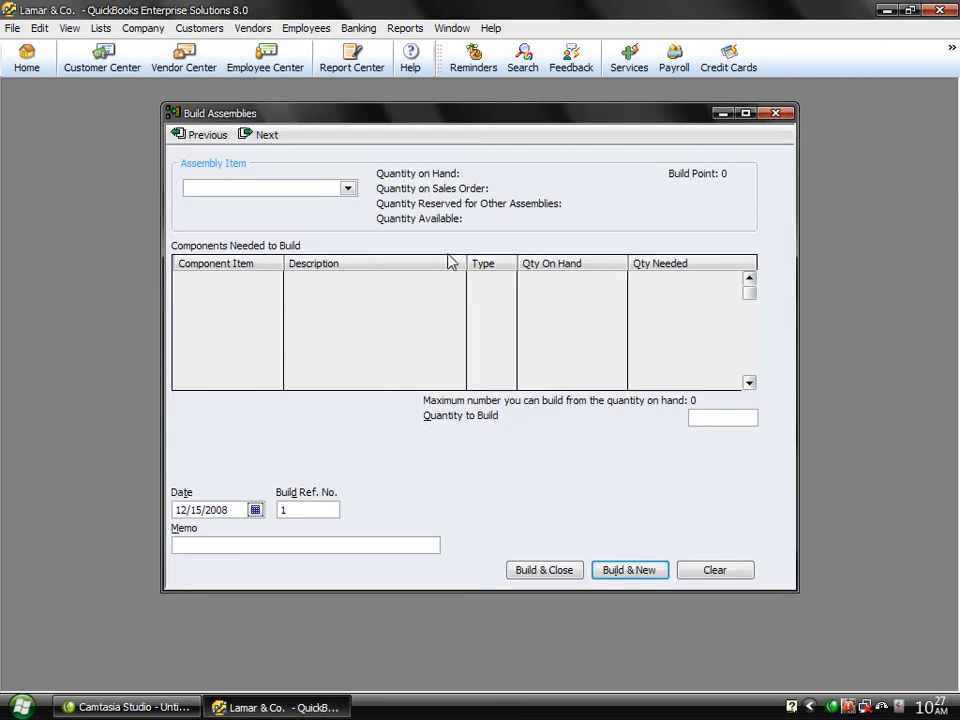
left_click(349, 191)
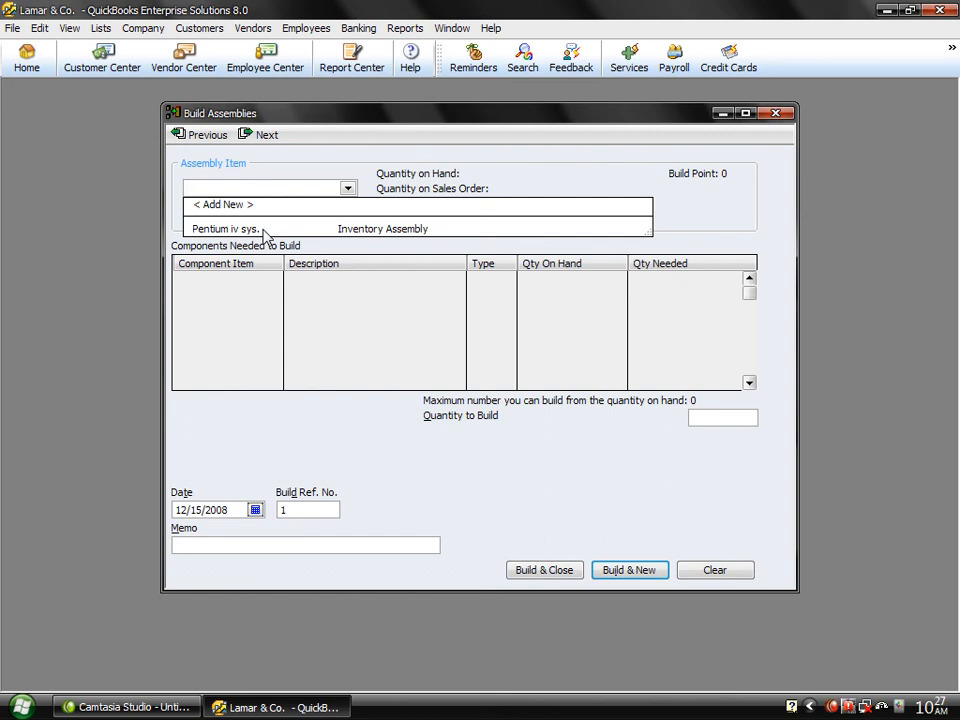
left_click(769, 250)
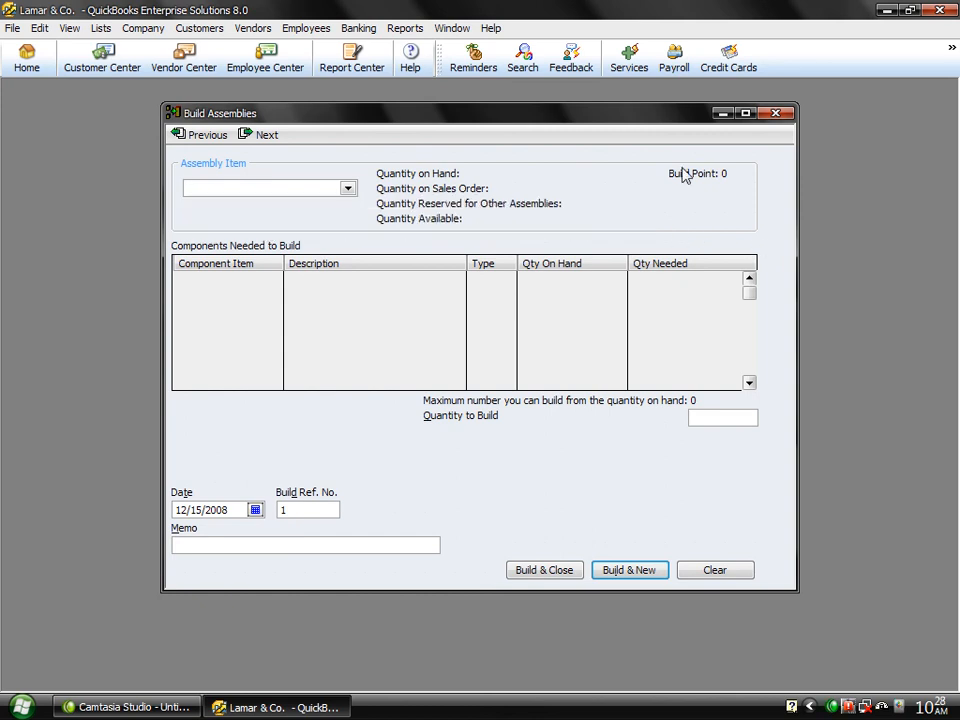
- Open the Physical Inventory Worksheet and arrange it beside the Build Assemblies form so the on-hand quantities stay visible
left_click(254, 28)
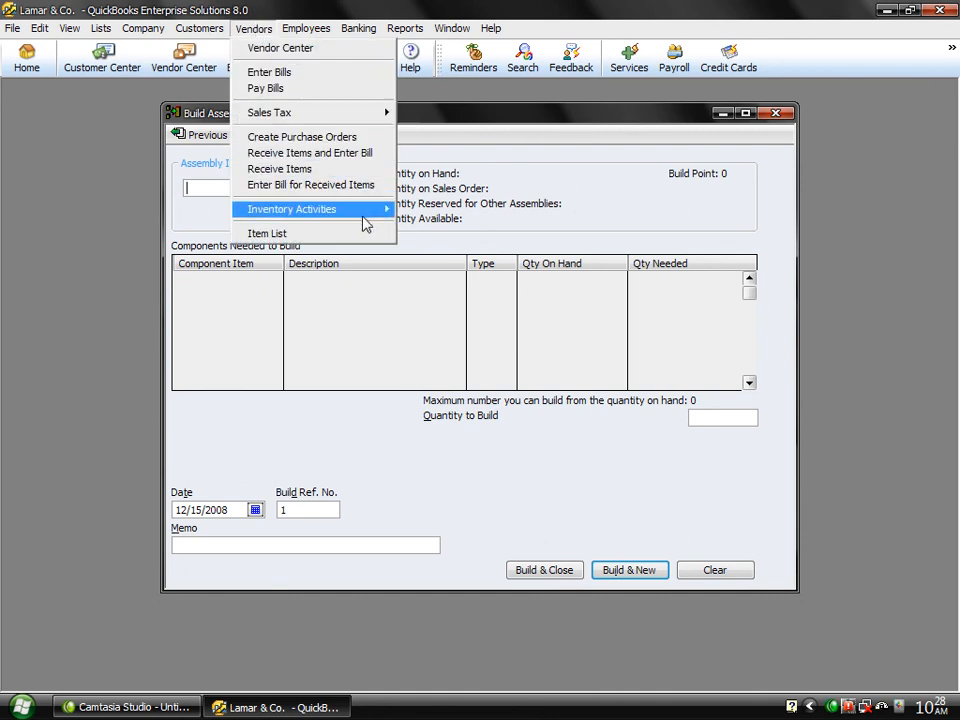
mouse_move(364, 212)
left_click(425, 243)
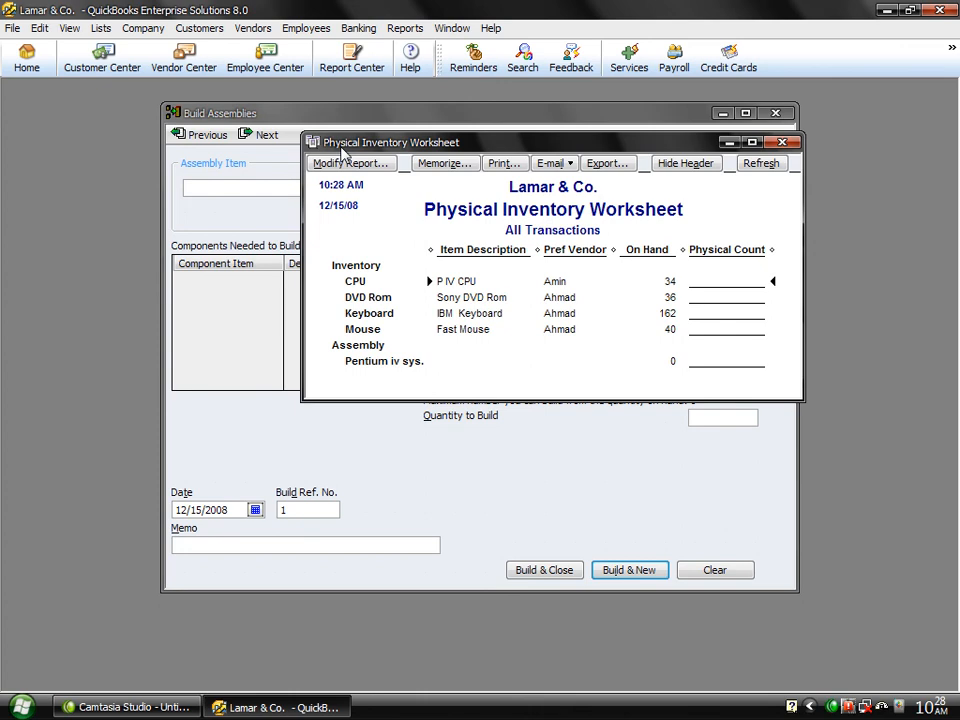
left_click_drag(342, 150, 569, 94)
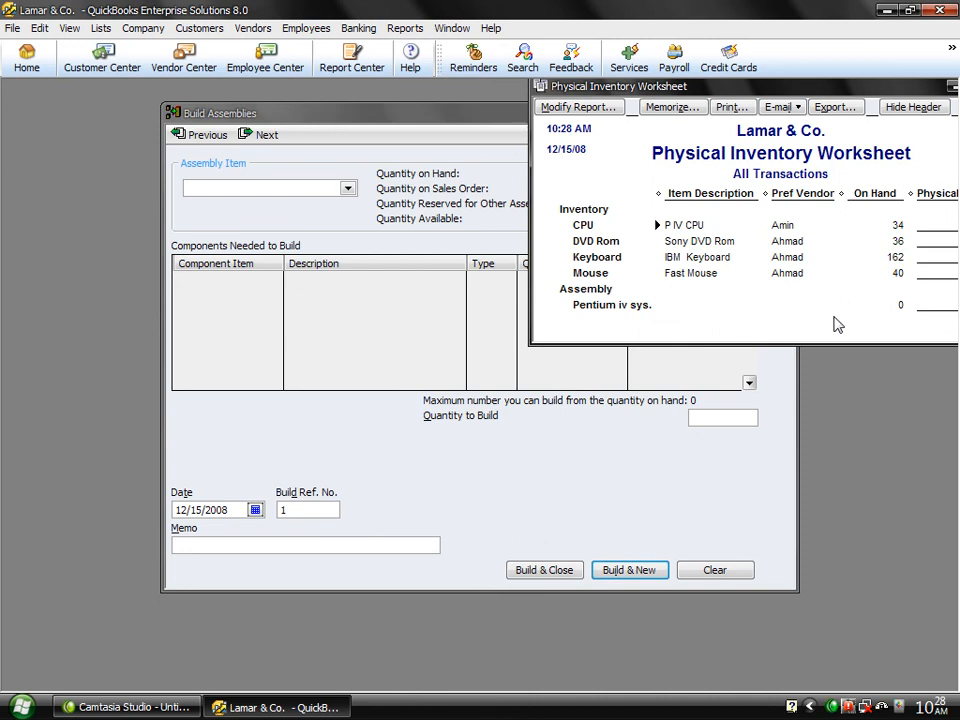
left_click_drag(433, 121, 340, 130)
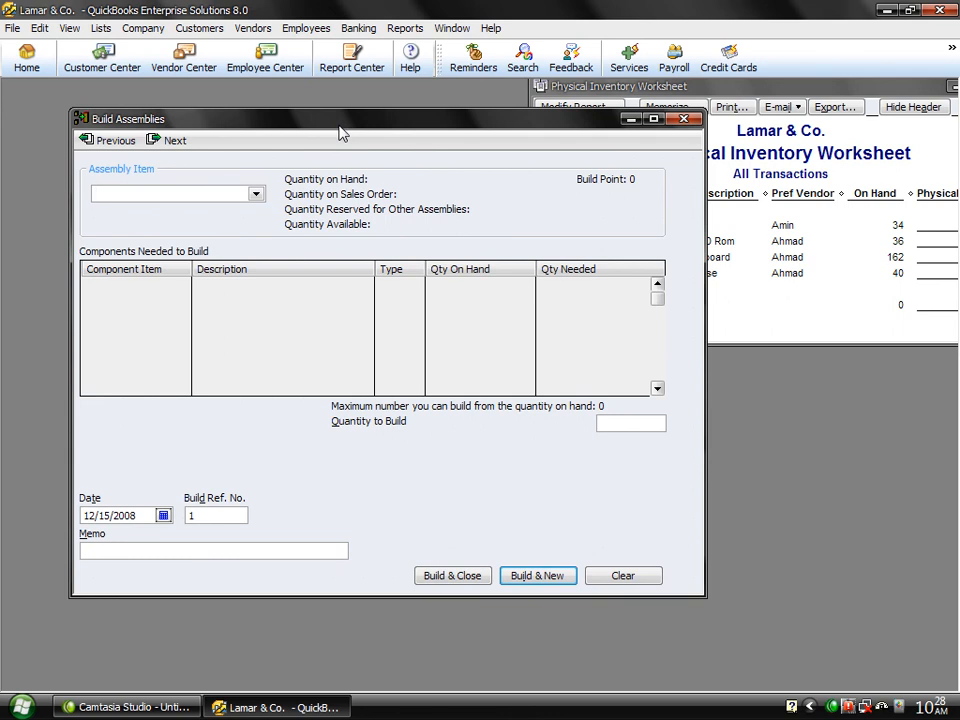
- Build 5 units of the Pentium iv sys. assembly dated 12/15/2008, compare the worksheet's stock quantities, and close the build form
left_click(256, 194)
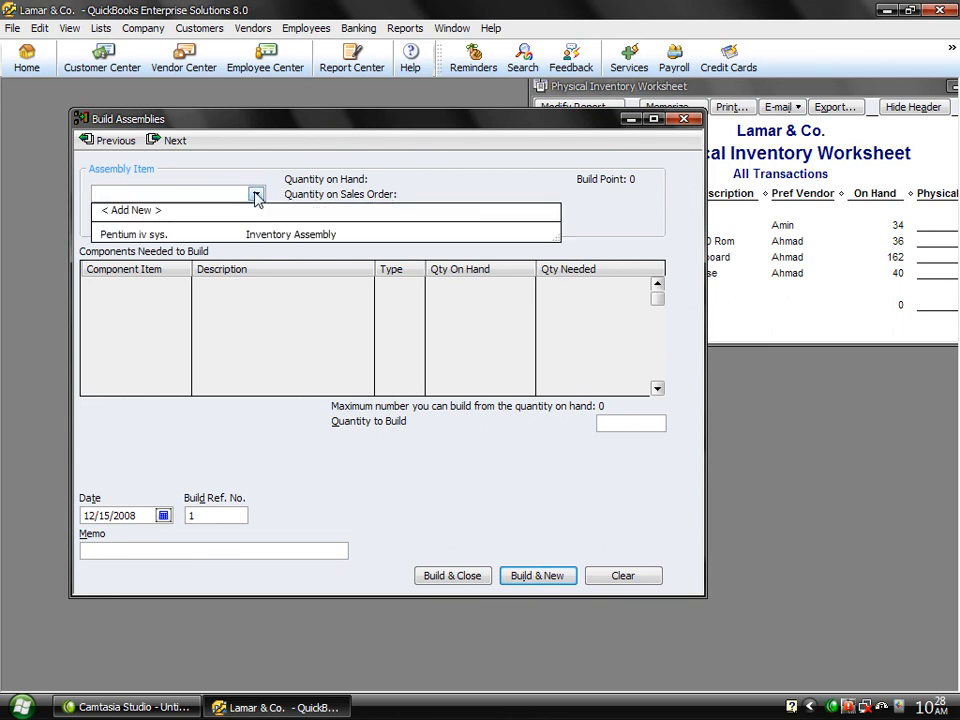
left_click(184, 236)
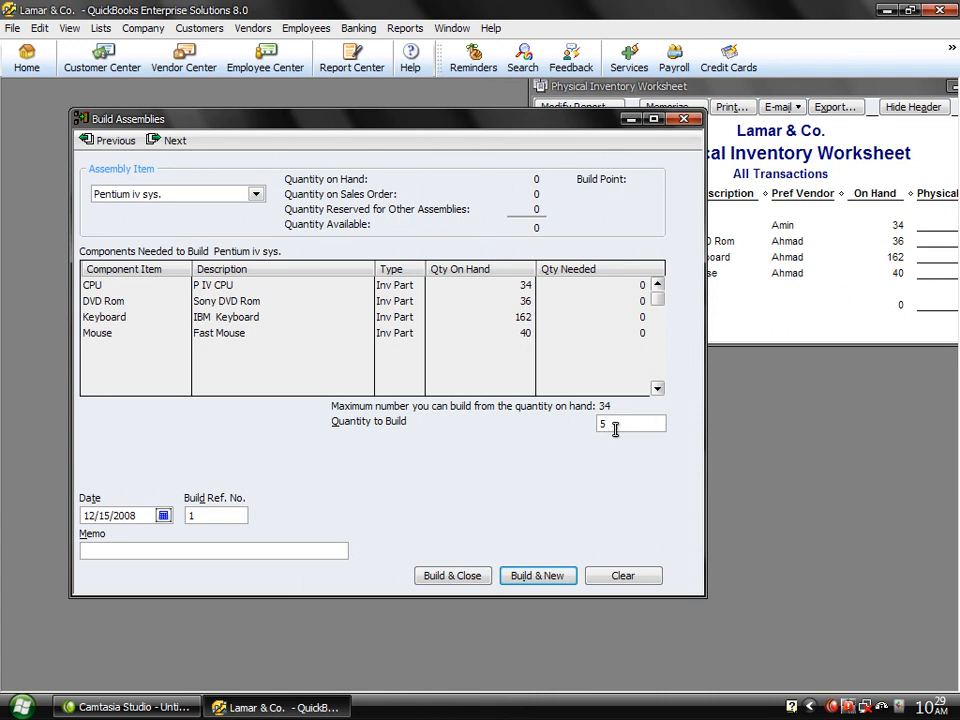
left_click(808, 281)
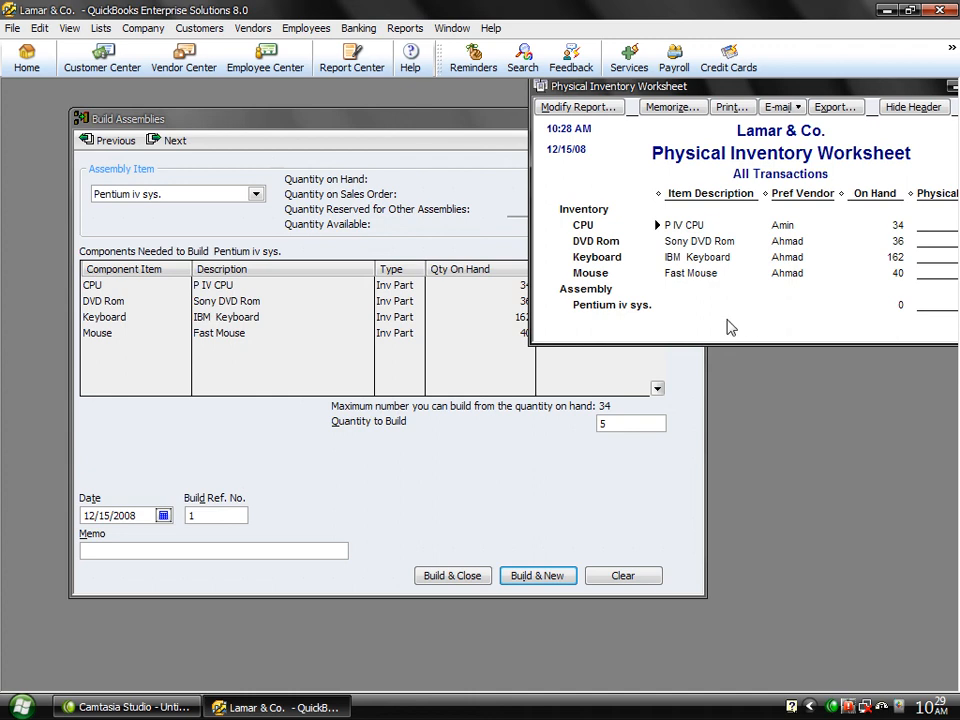
left_click(500, 356)
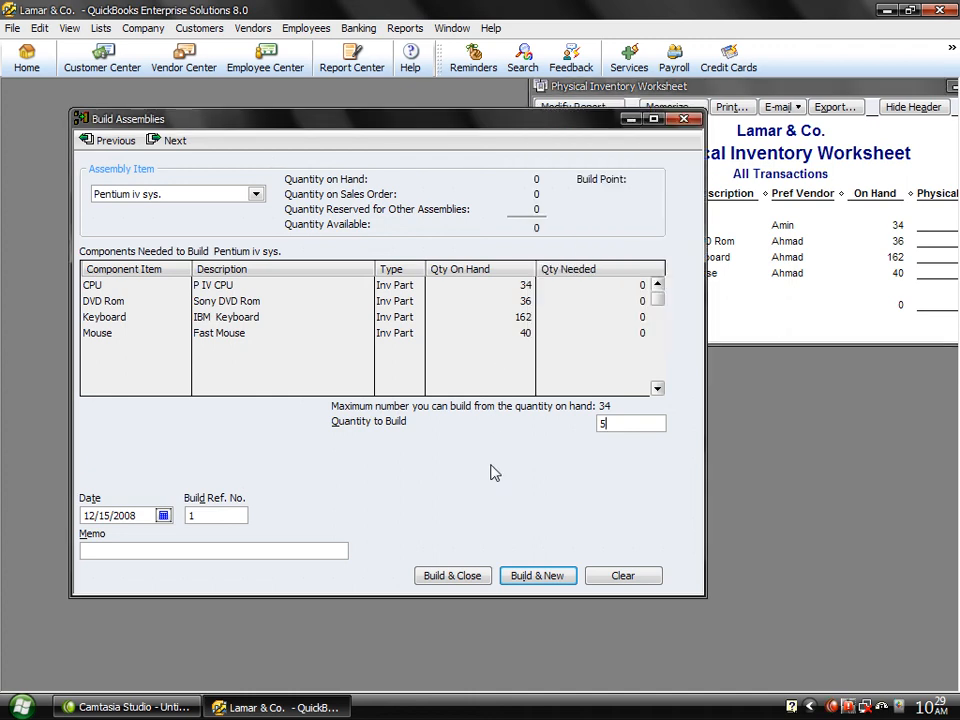
left_click(467, 578)
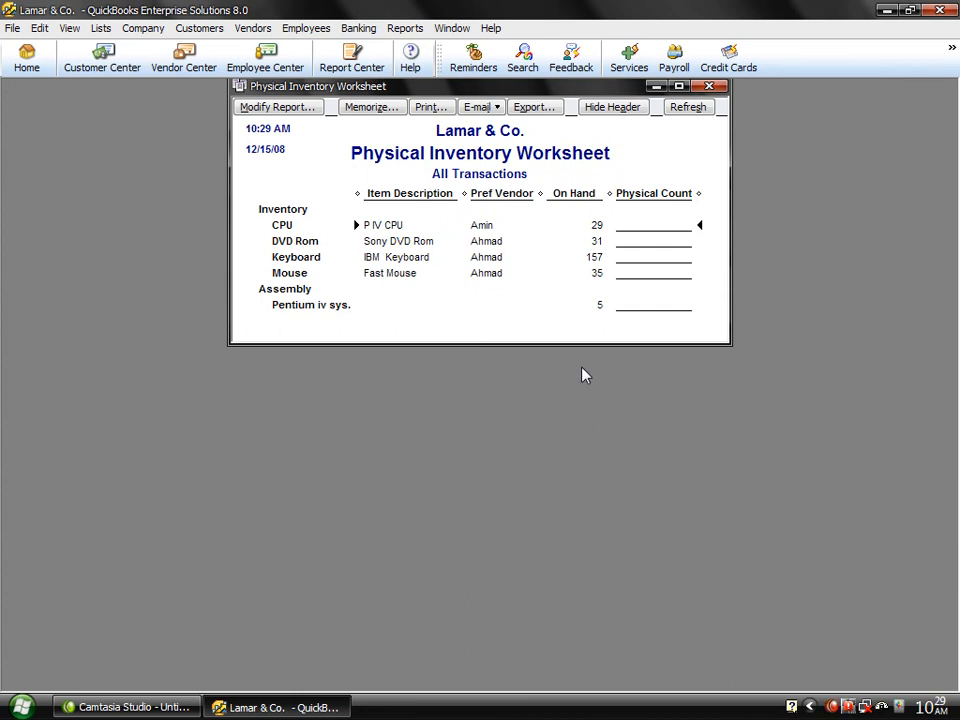
- Examine the CPU's Inventory Item QuickReport from the worksheet for its Build Assembly entry, and close the report
left_click(602, 308)
left_click(602, 227)
double_click(602, 227)
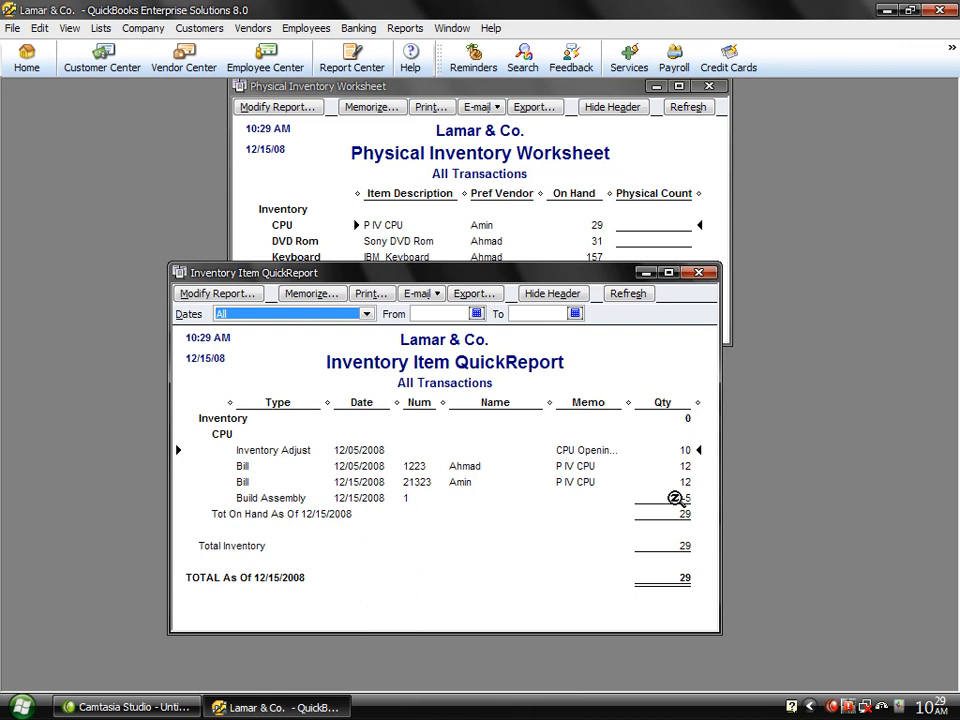
left_click(679, 498)
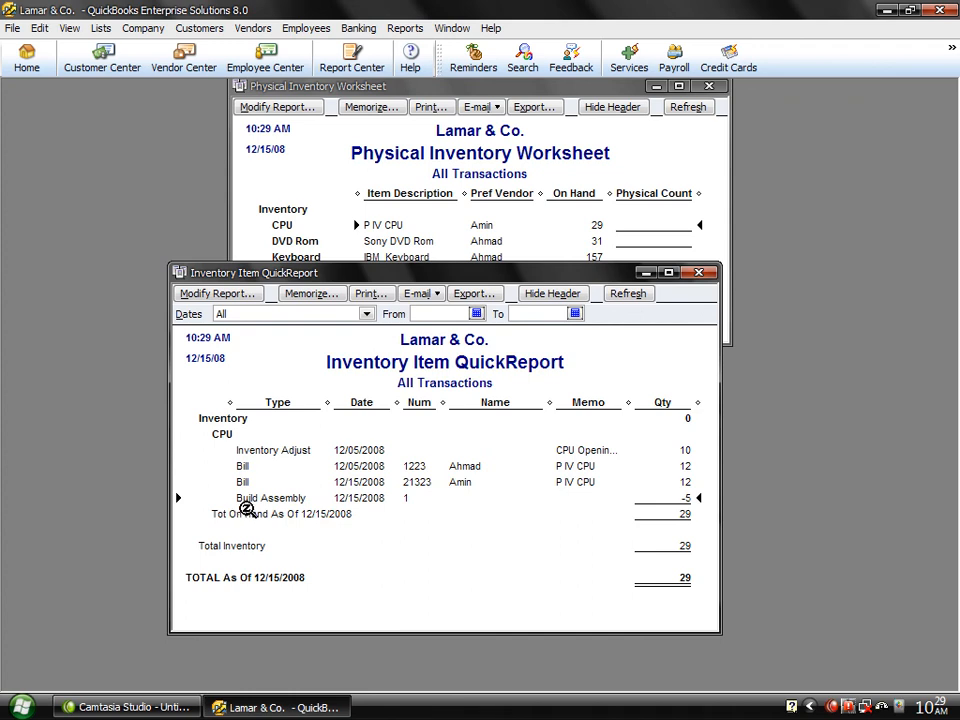
left_click(698, 273)
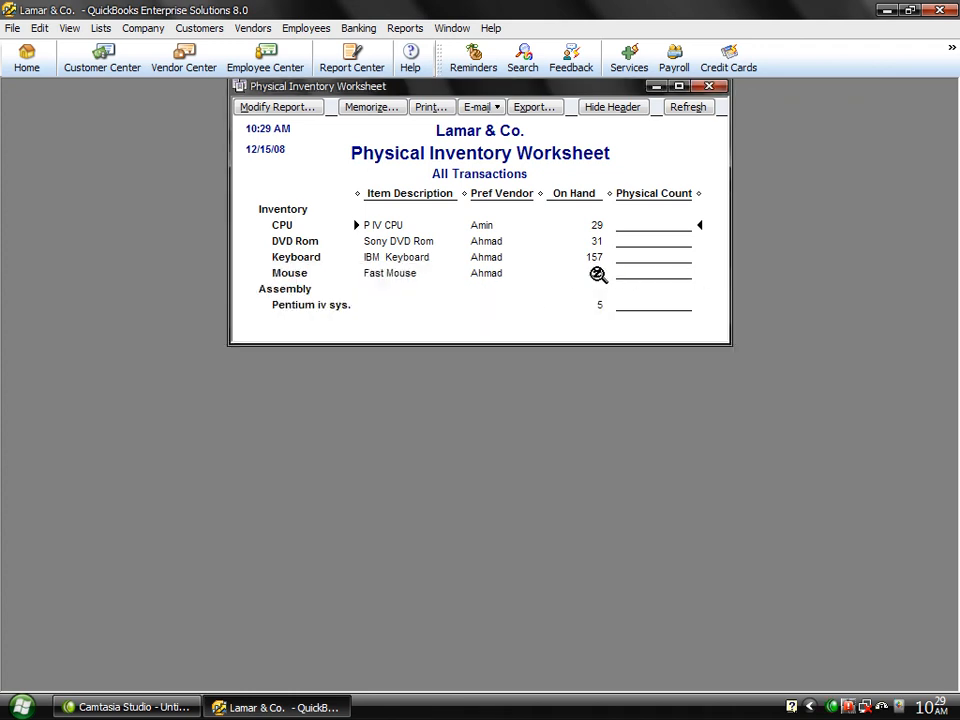
- Examine the Mouse's Inventory Item QuickReport for its Build Assembly entry, and close the report
double_click(598, 275)
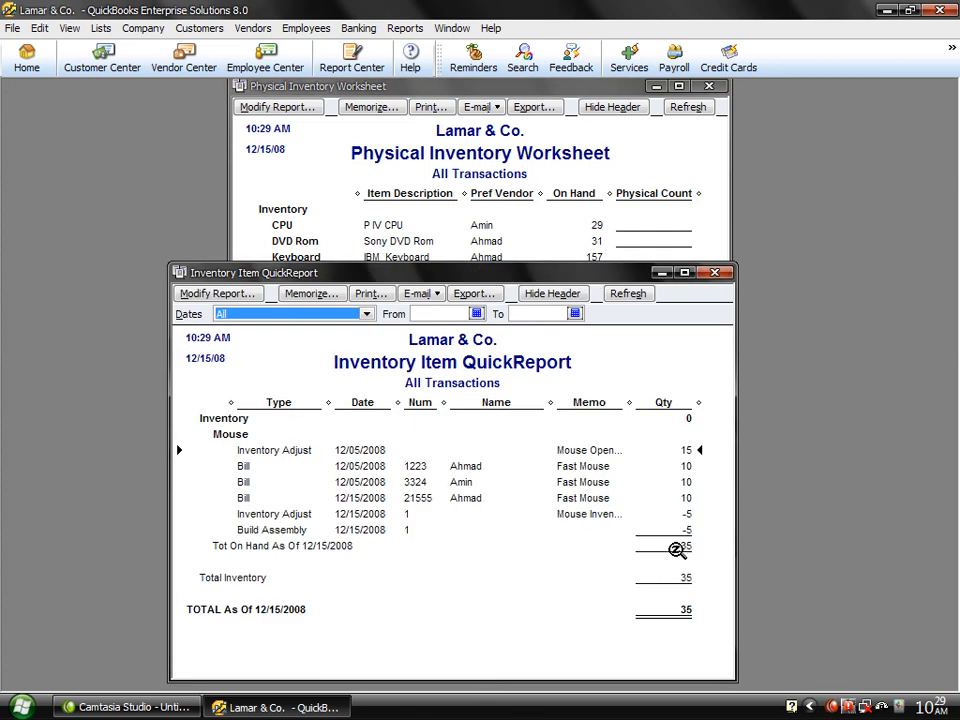
left_click(676, 530)
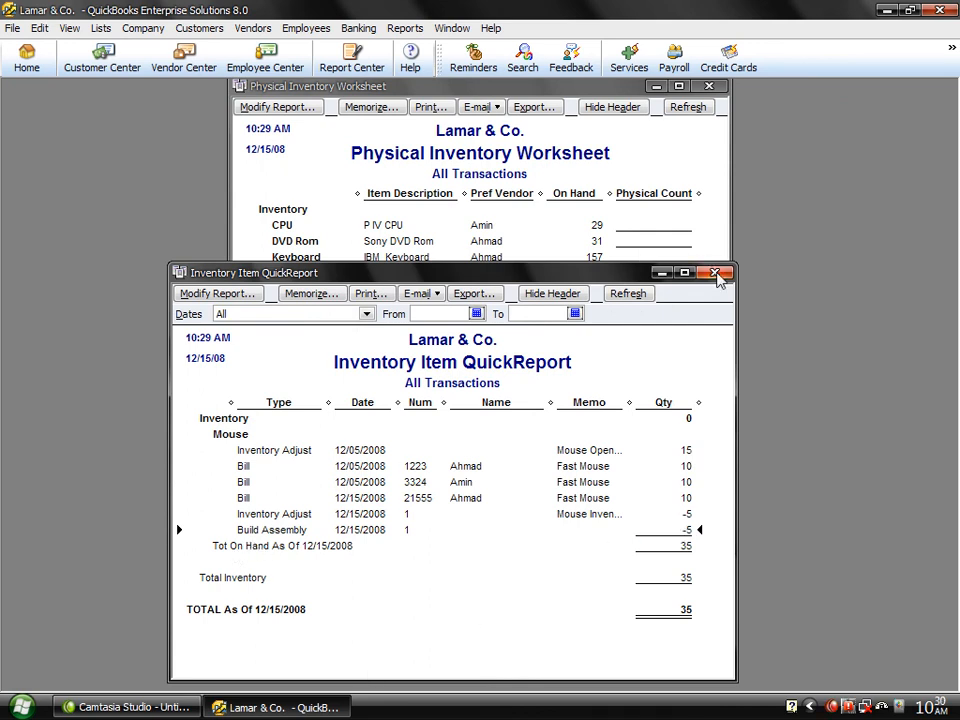
left_click(715, 273)
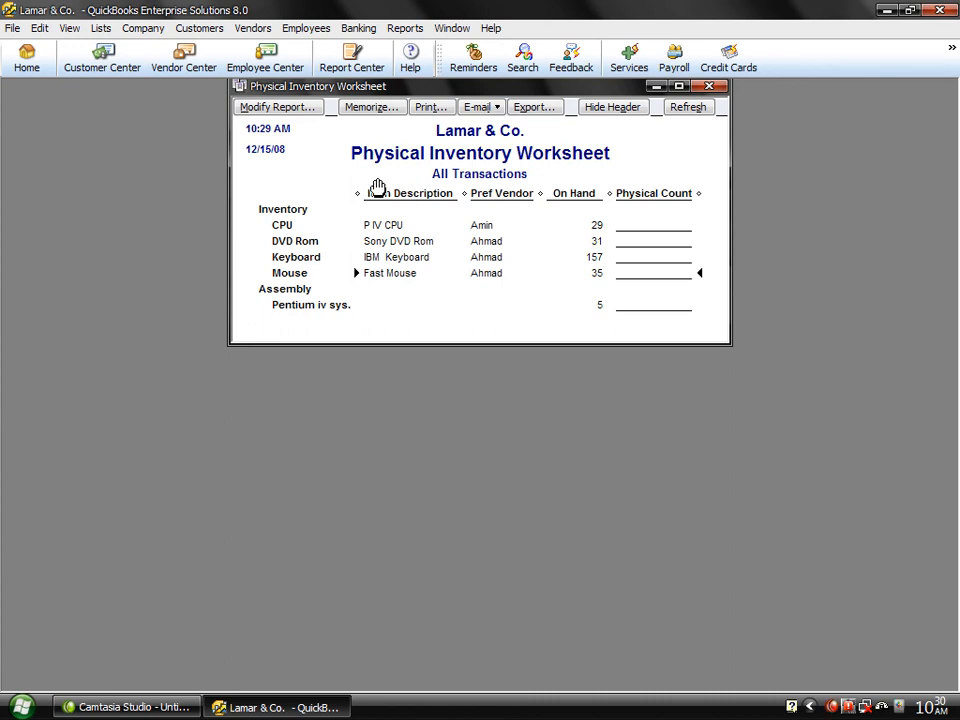
- Edit Pentium iv sys. in the Item List, set its description to "P iv system", and save it, ignoring all spelling suggestions for "P"
left_click(98, 27)
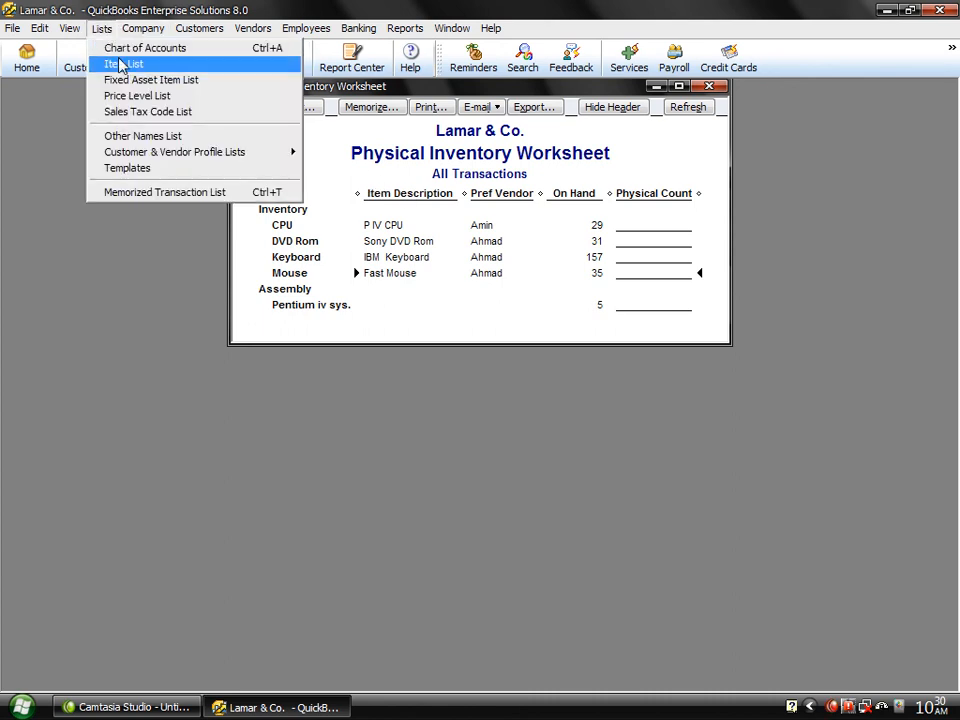
left_click(122, 64)
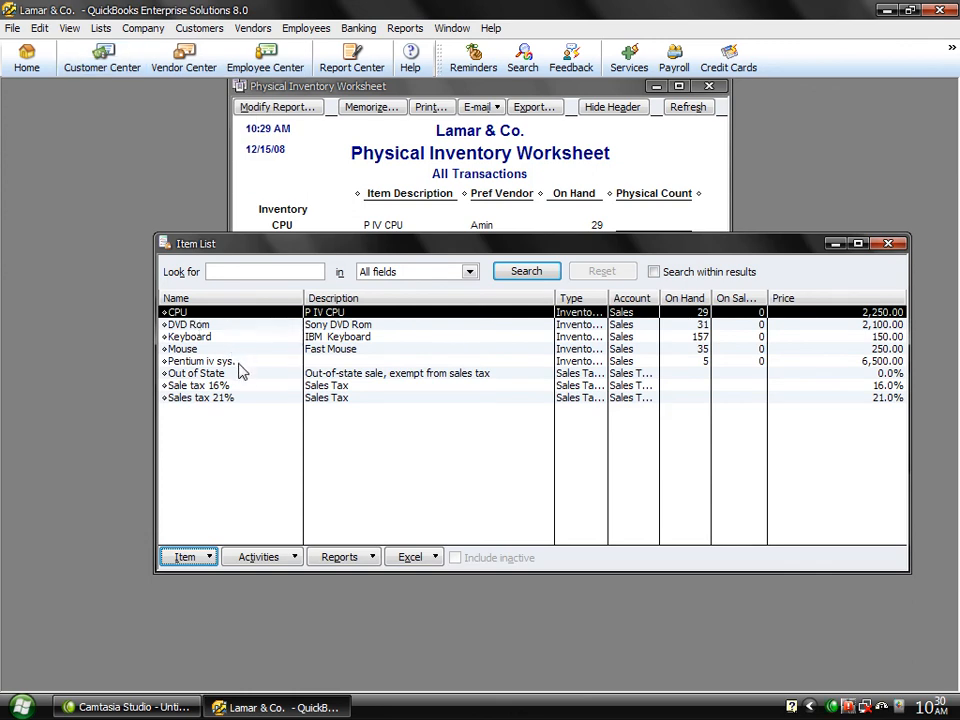
left_click(200, 361)
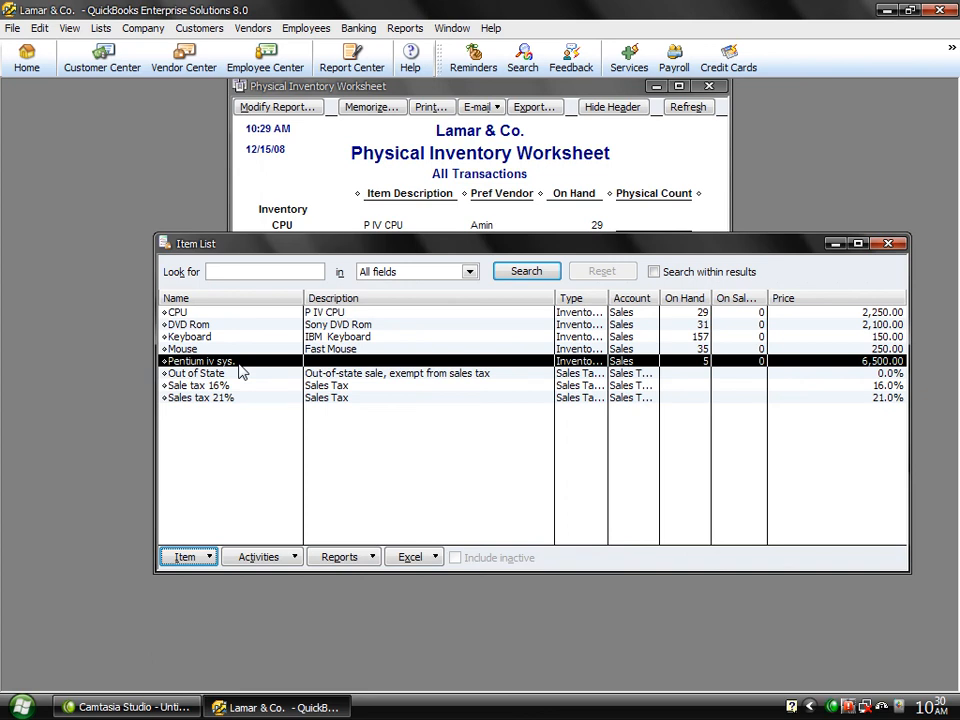
double_click(239, 365)
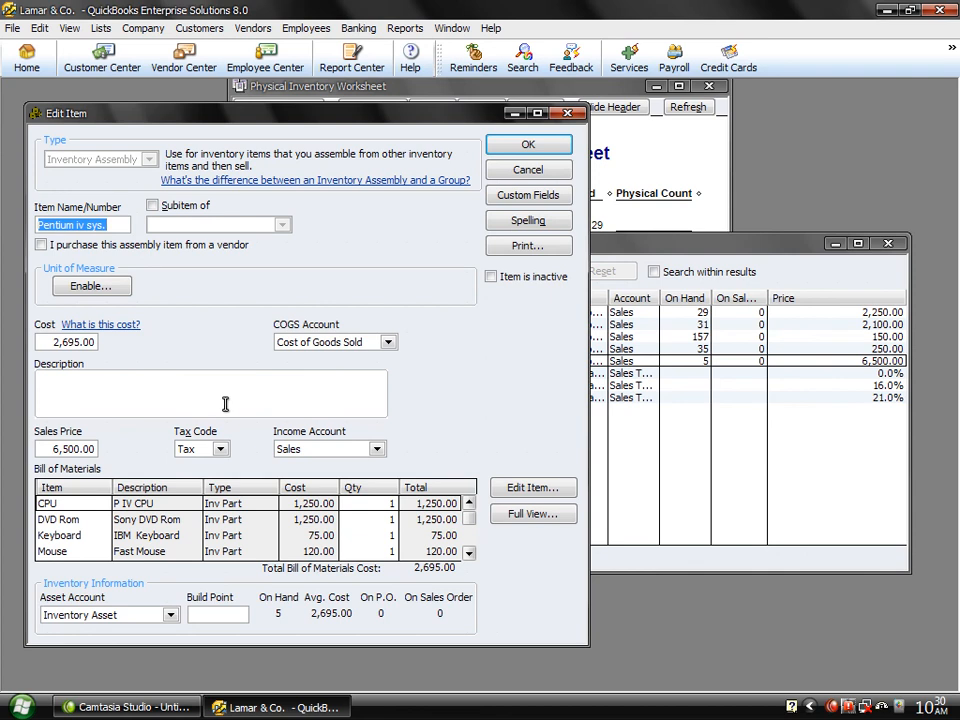
left_click(225, 402)
type("Pb ")
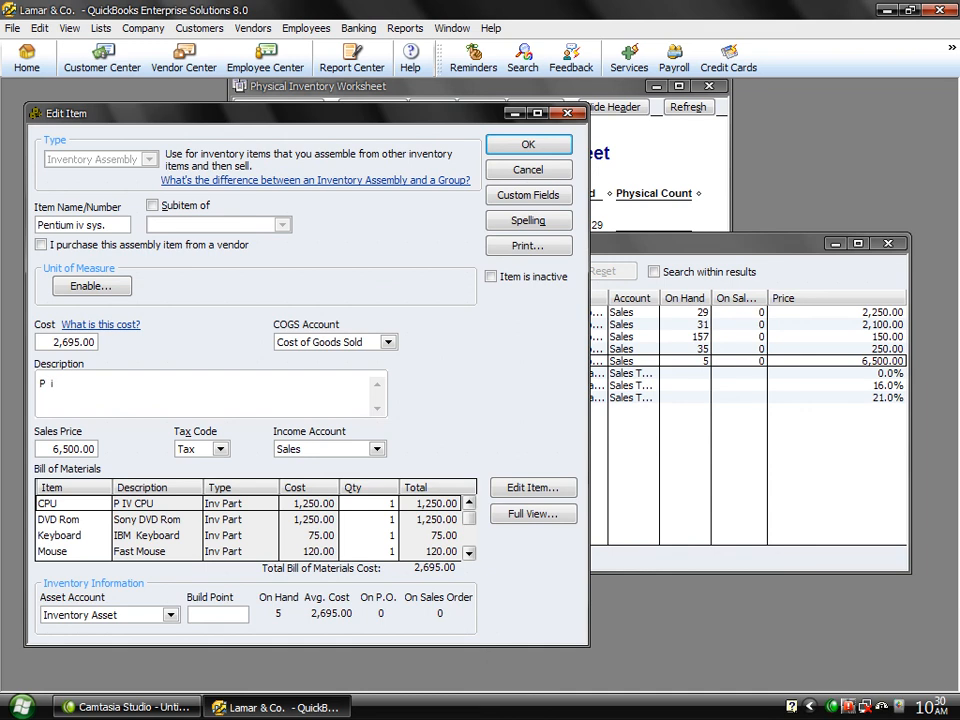
type(" iv system")
left_click(505, 147)
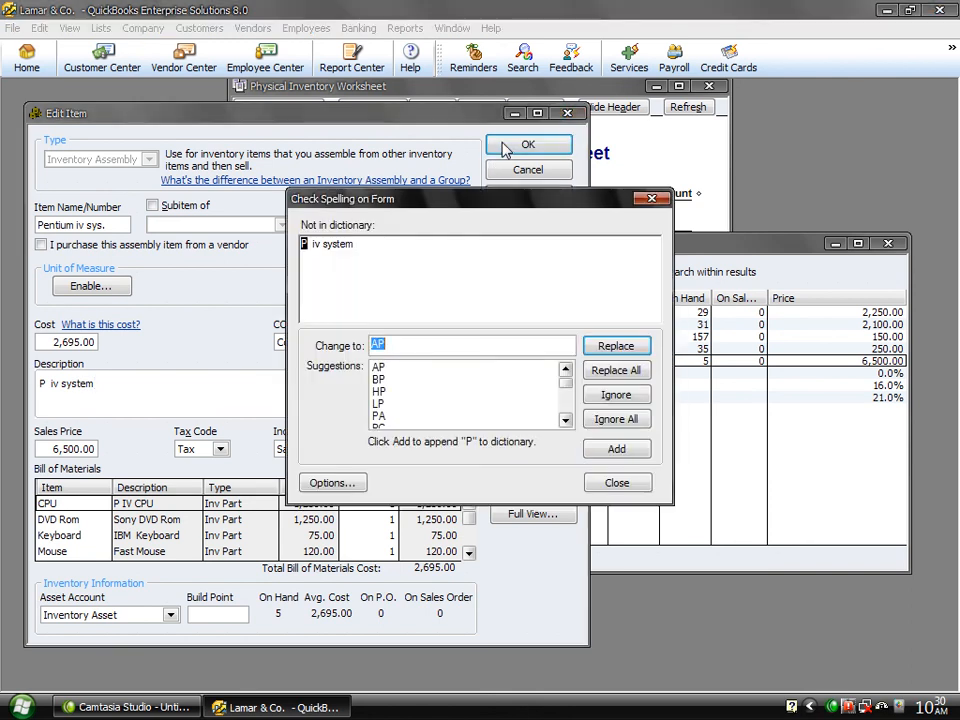
left_click(606, 421)
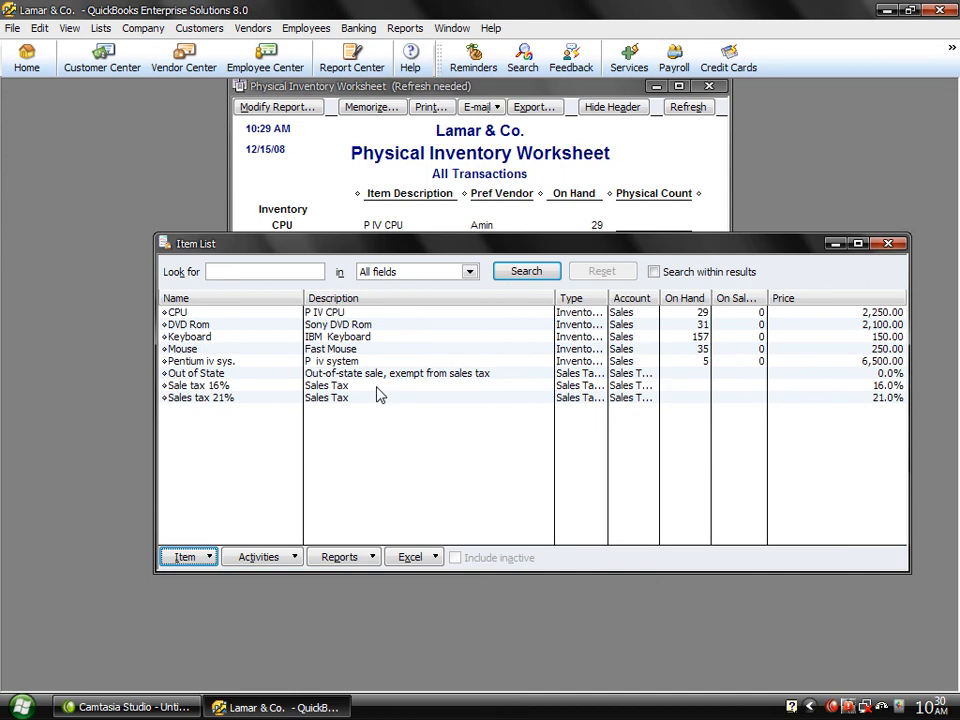
- Check the Pentium iv sys. entry in the Item List, and close both the list and the Physical Inventory Worksheet
left_click(352, 365)
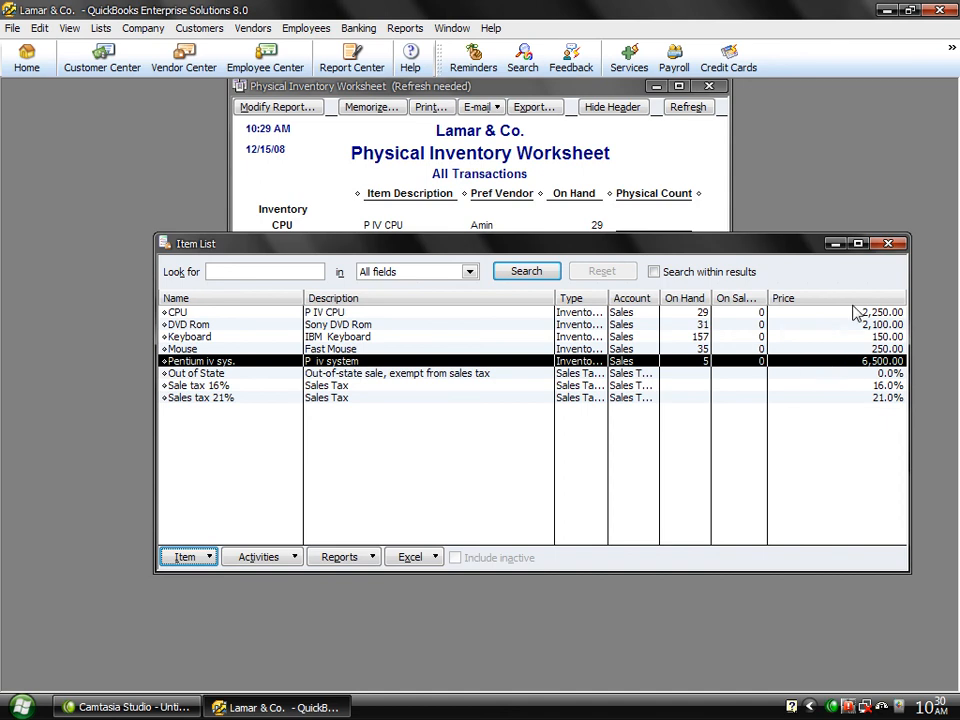
left_click(885, 245)
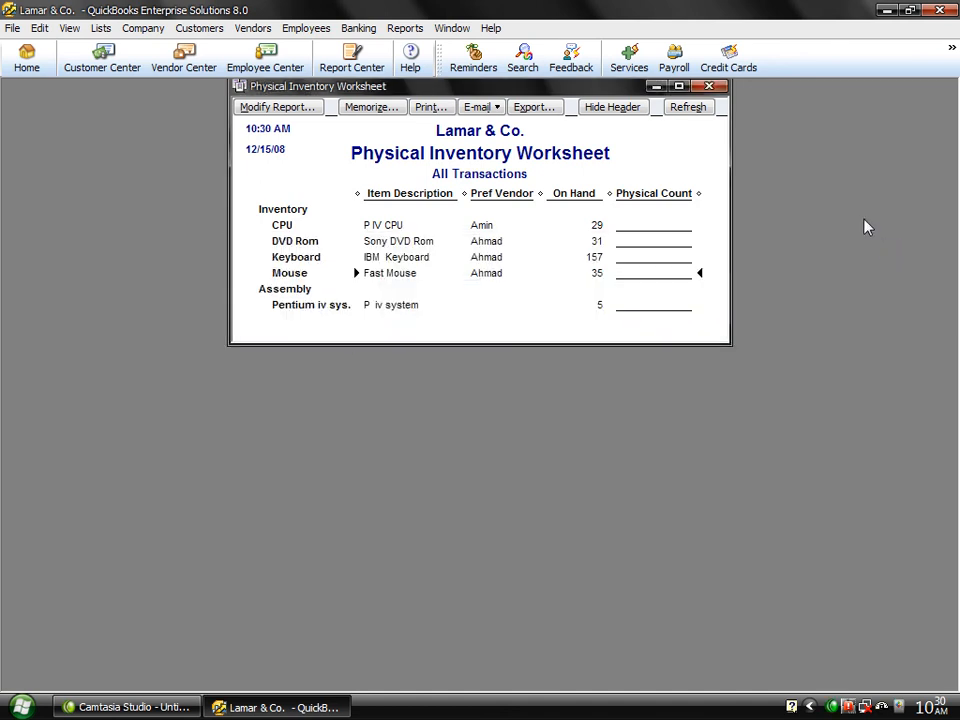
left_click(710, 88)
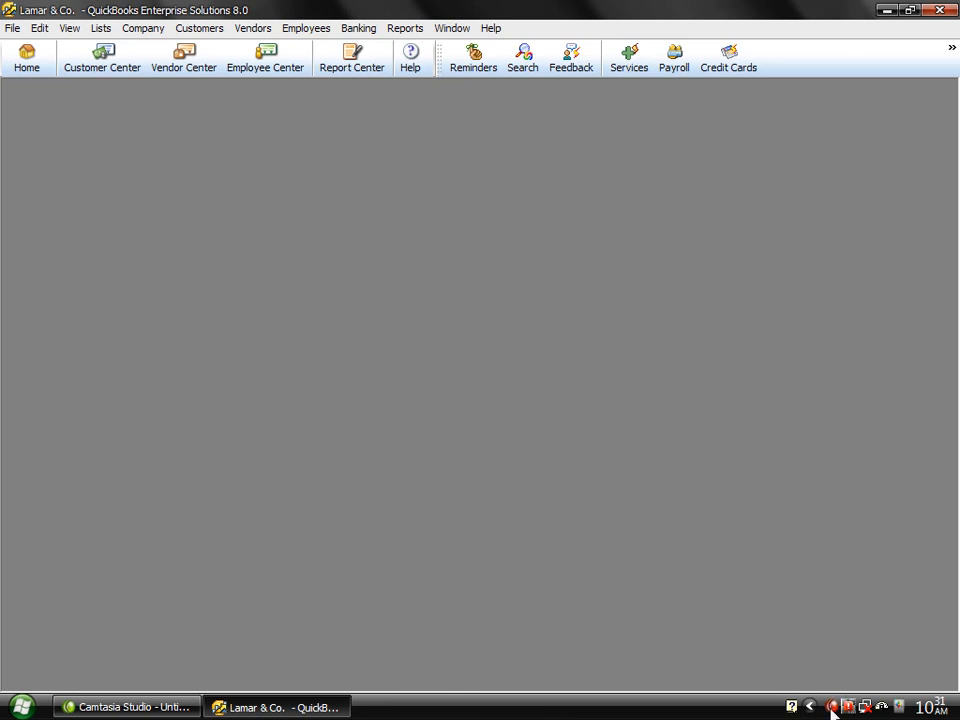
right_click(833, 709)
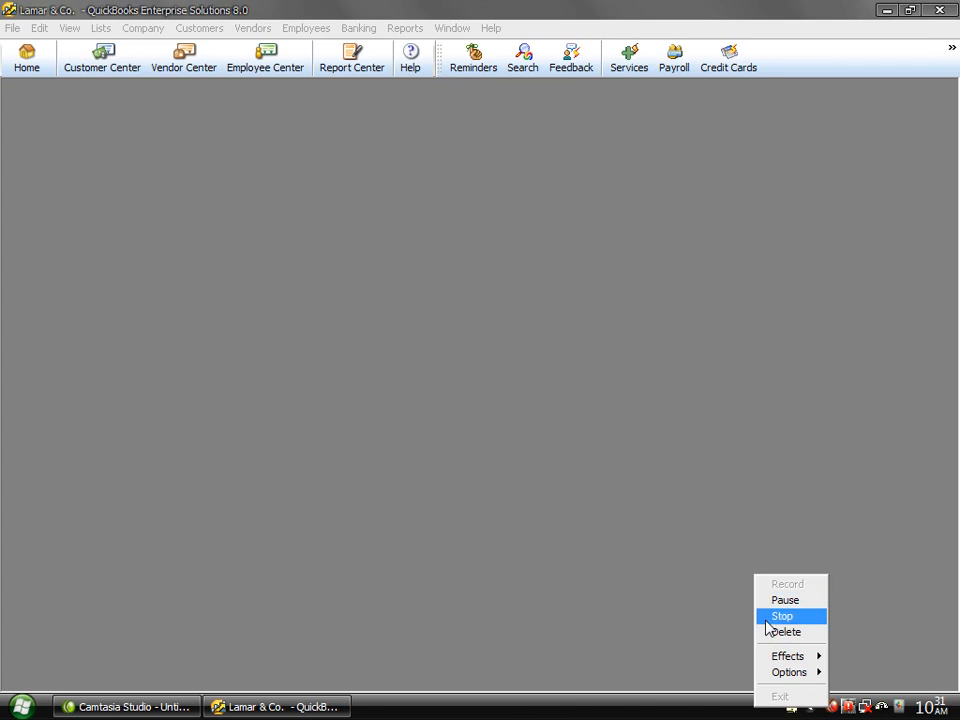